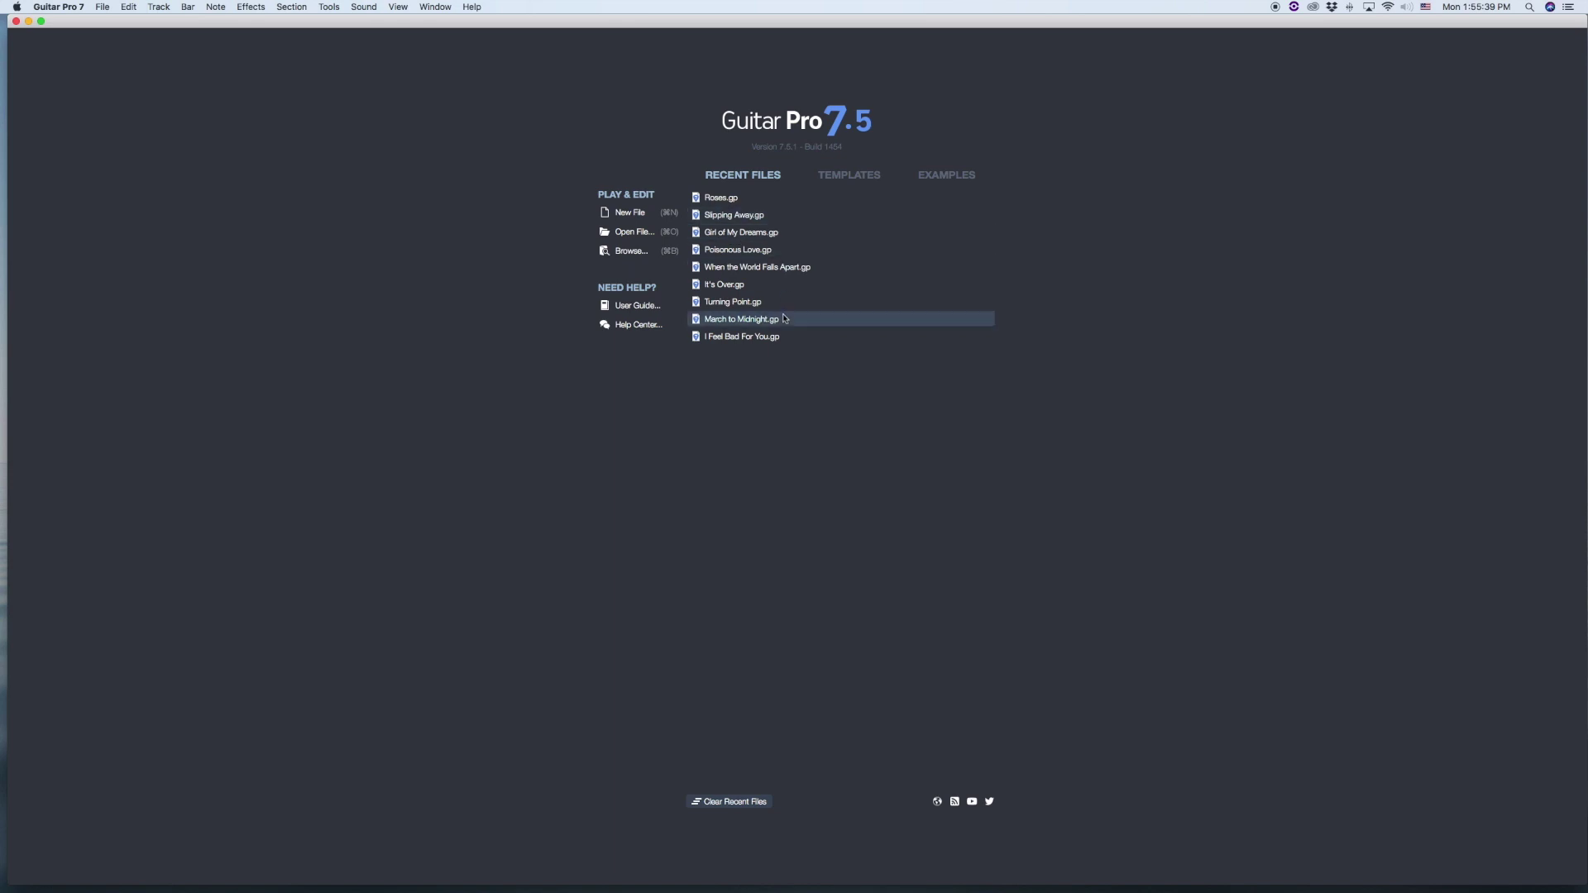
Step: Look through the available templates and example scores, and return to the recent files
{"action": "left_click", "coordinate": [856, 177]}
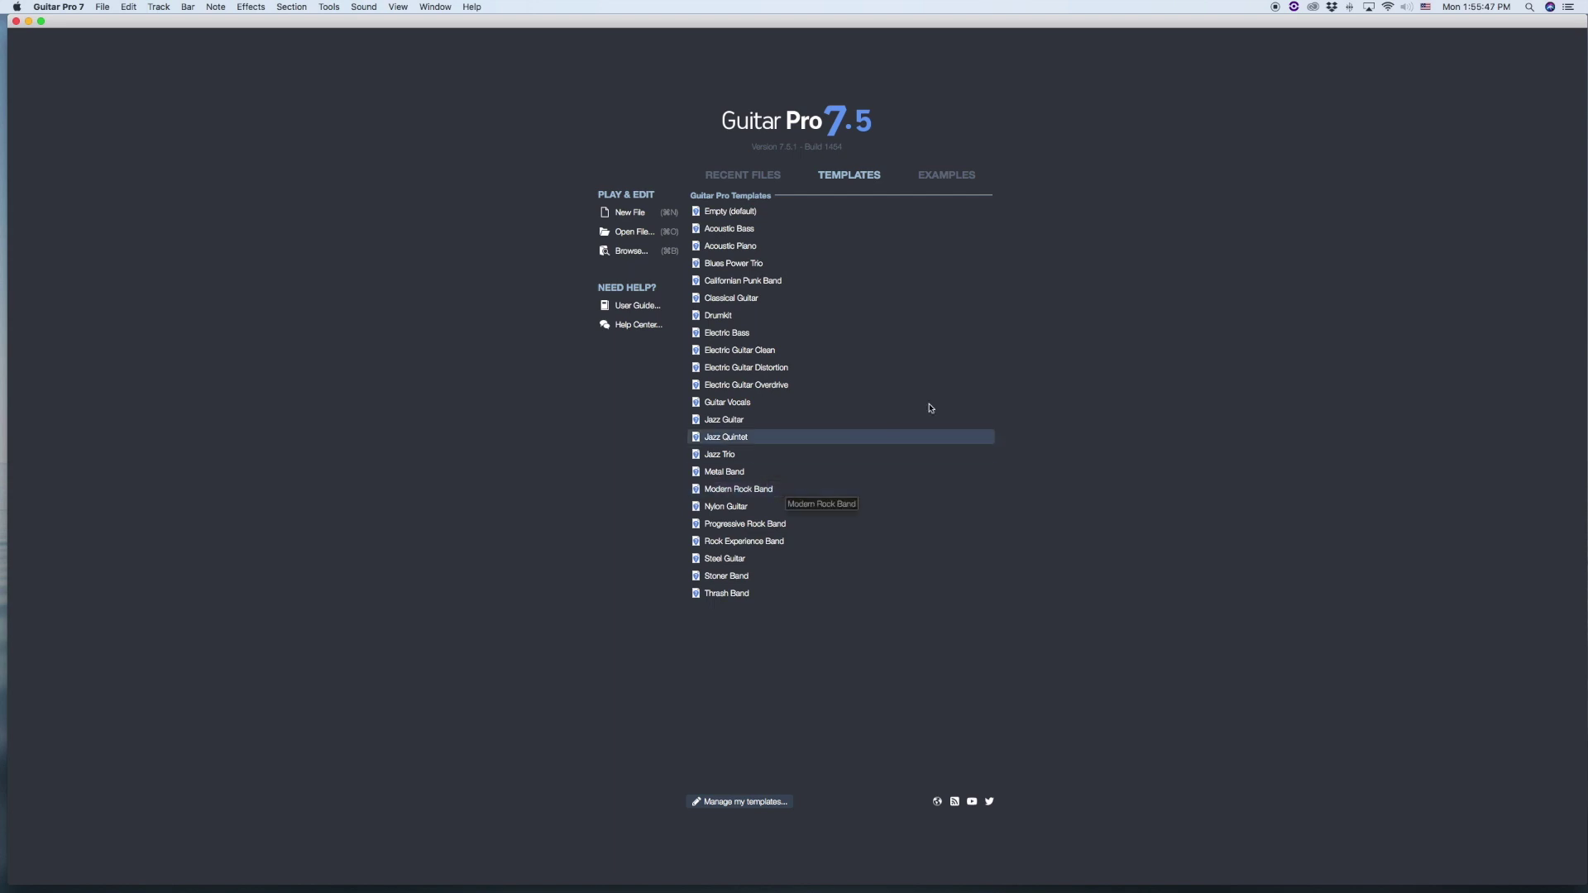
{"action": "left_click", "coordinate": [959, 178]}
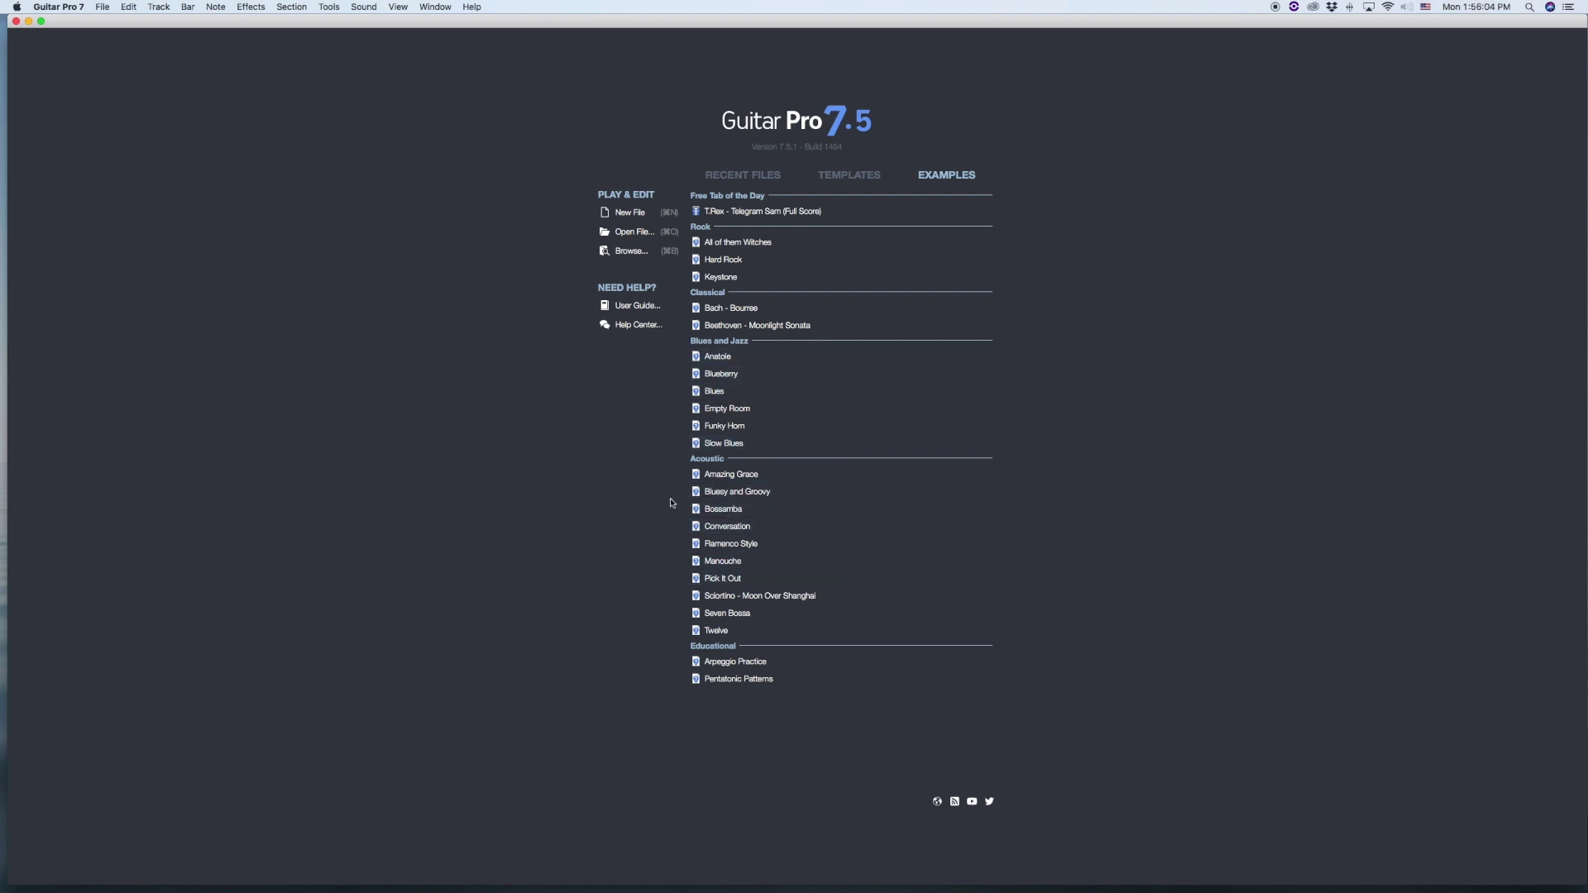
{"action": "left_click", "coordinate": [718, 177]}
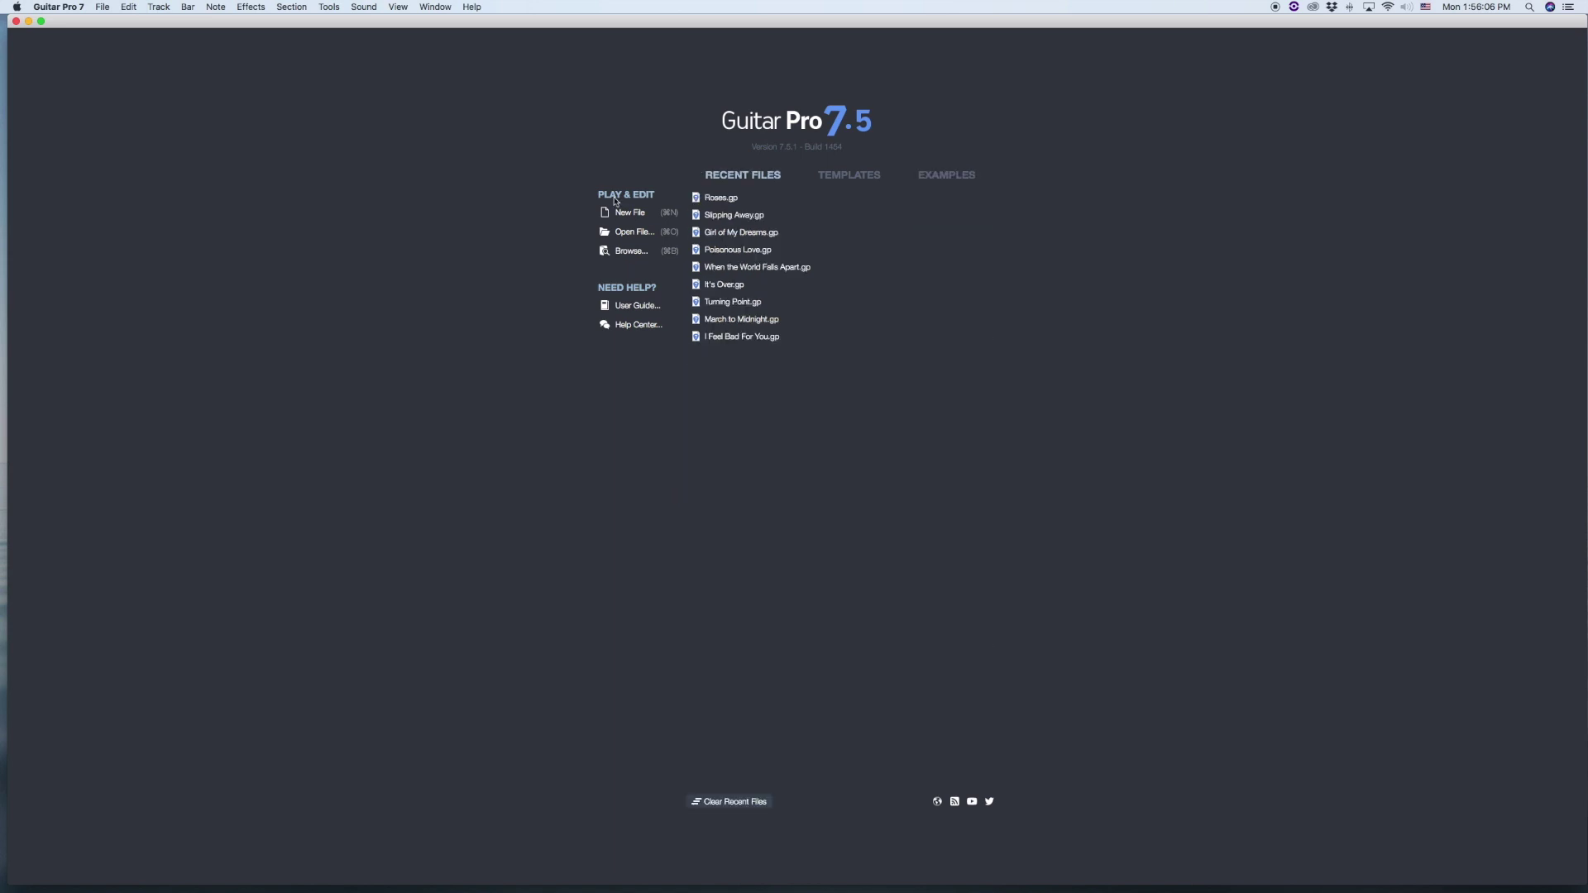
Step: Create a new blank score, skipping the creation of an initial track
{"action": "key", "text": "super+n"}
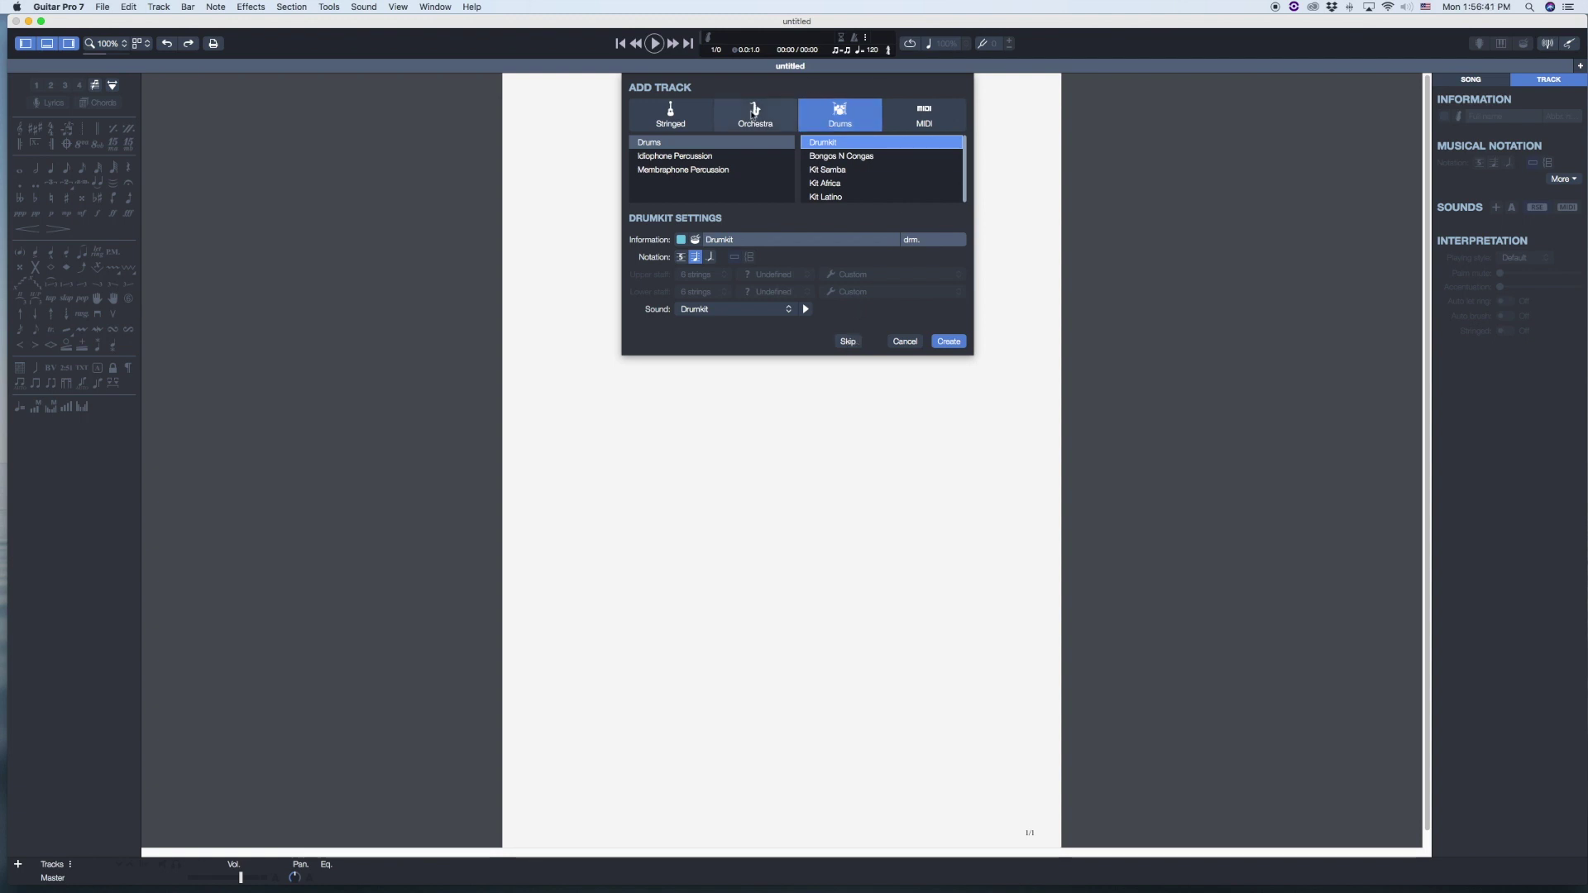
{"action": "left_click", "coordinate": [848, 345]}
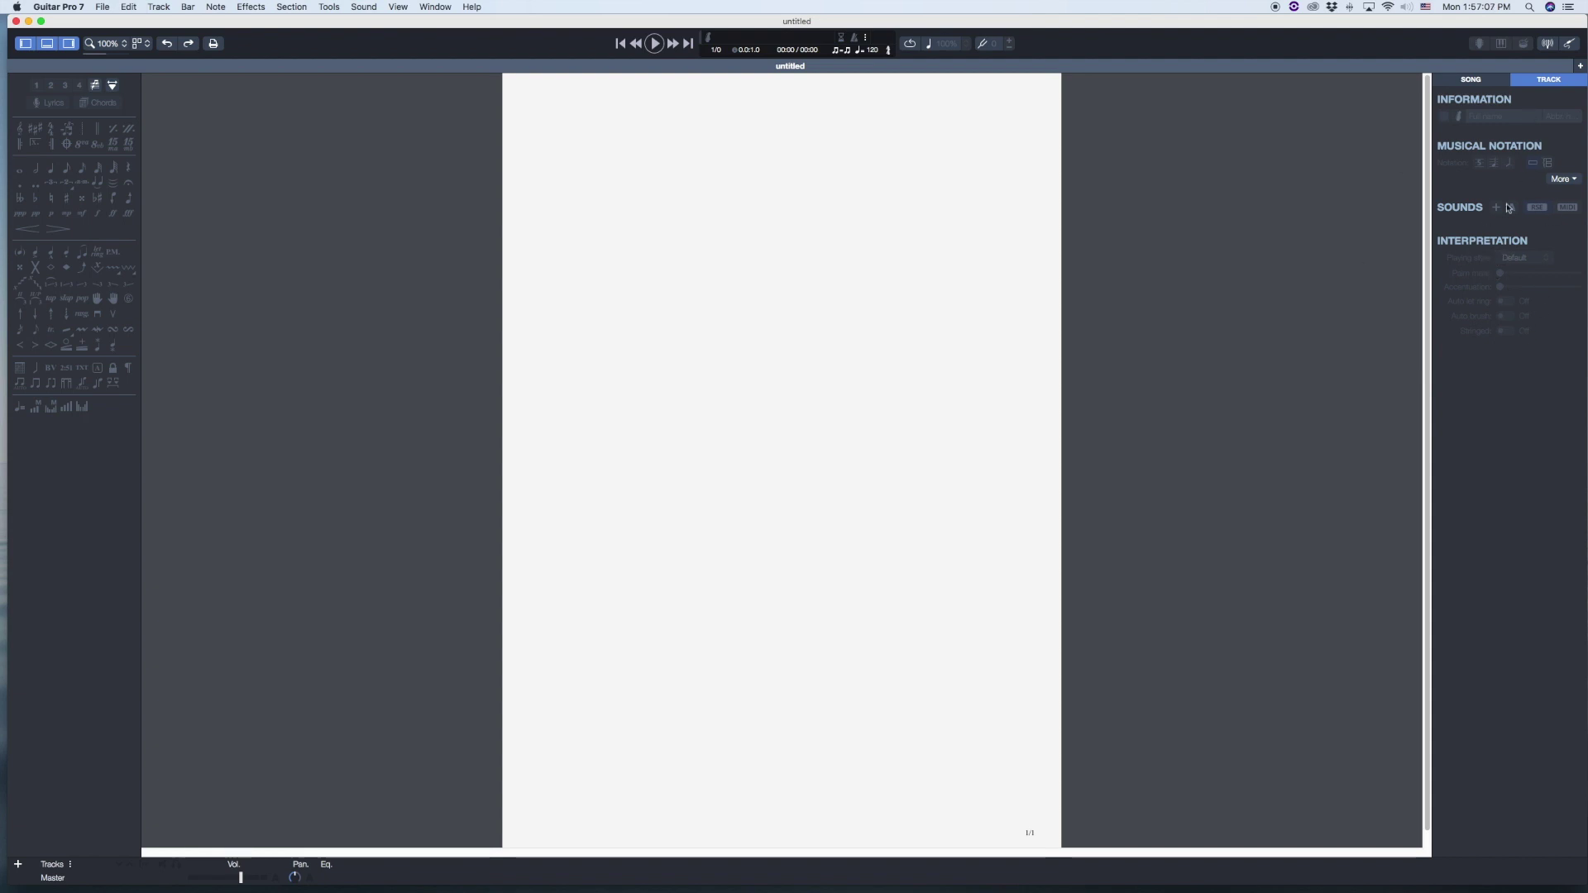
Step: In the song information, enter the title "Heartache Collector", artist "Midnight Notion" and album "Somewhere in Dreamworld"
{"action": "left_click", "coordinate": [1486, 83]}
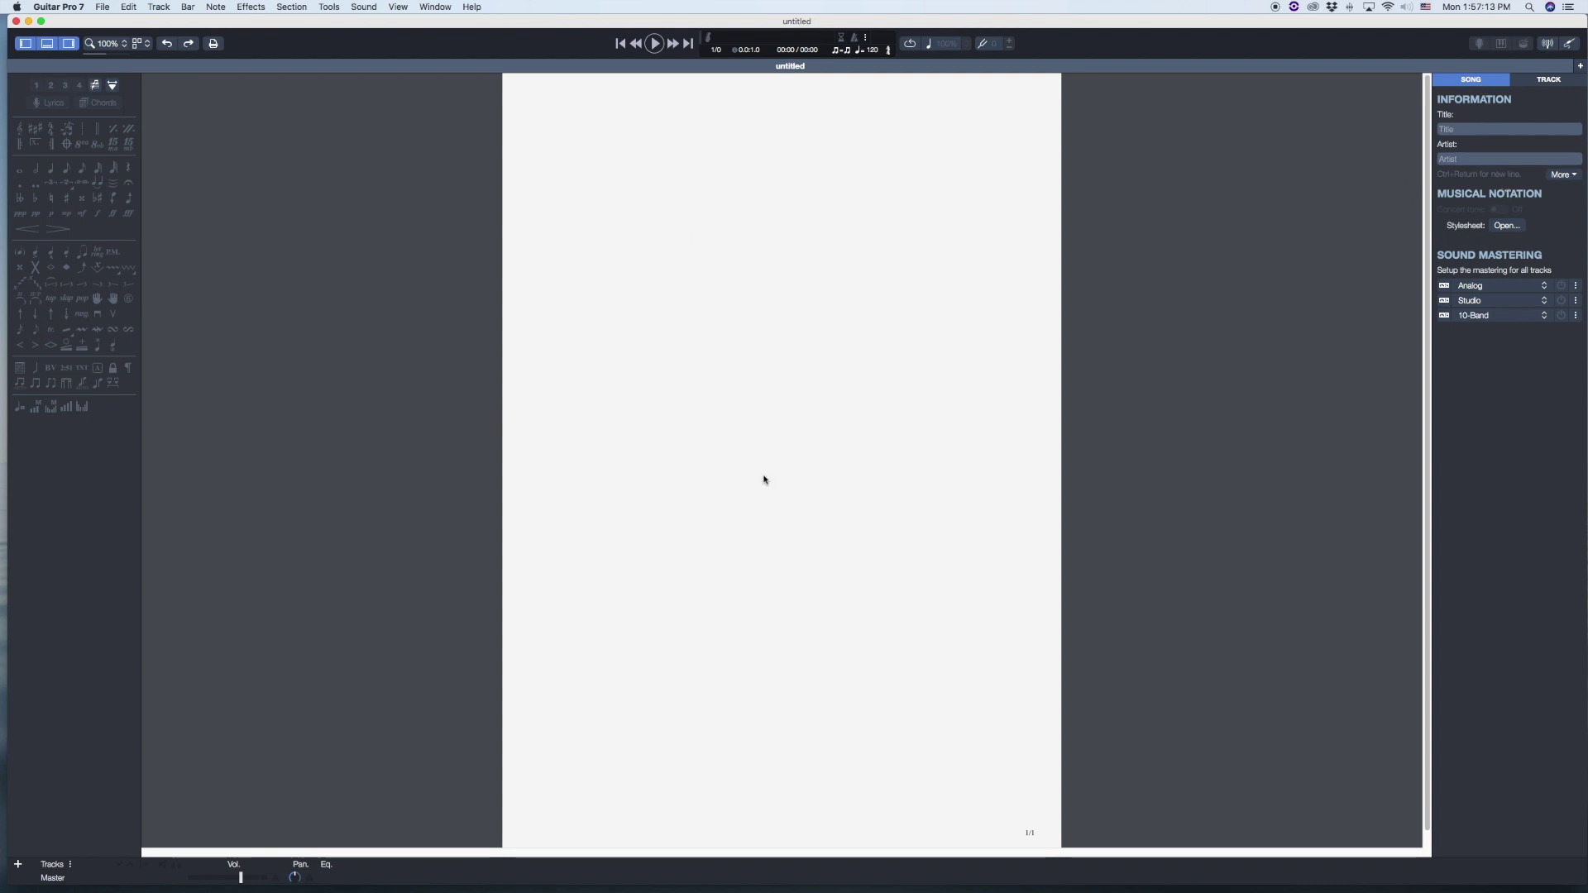
{"action": "left_click", "coordinate": [1573, 177]}
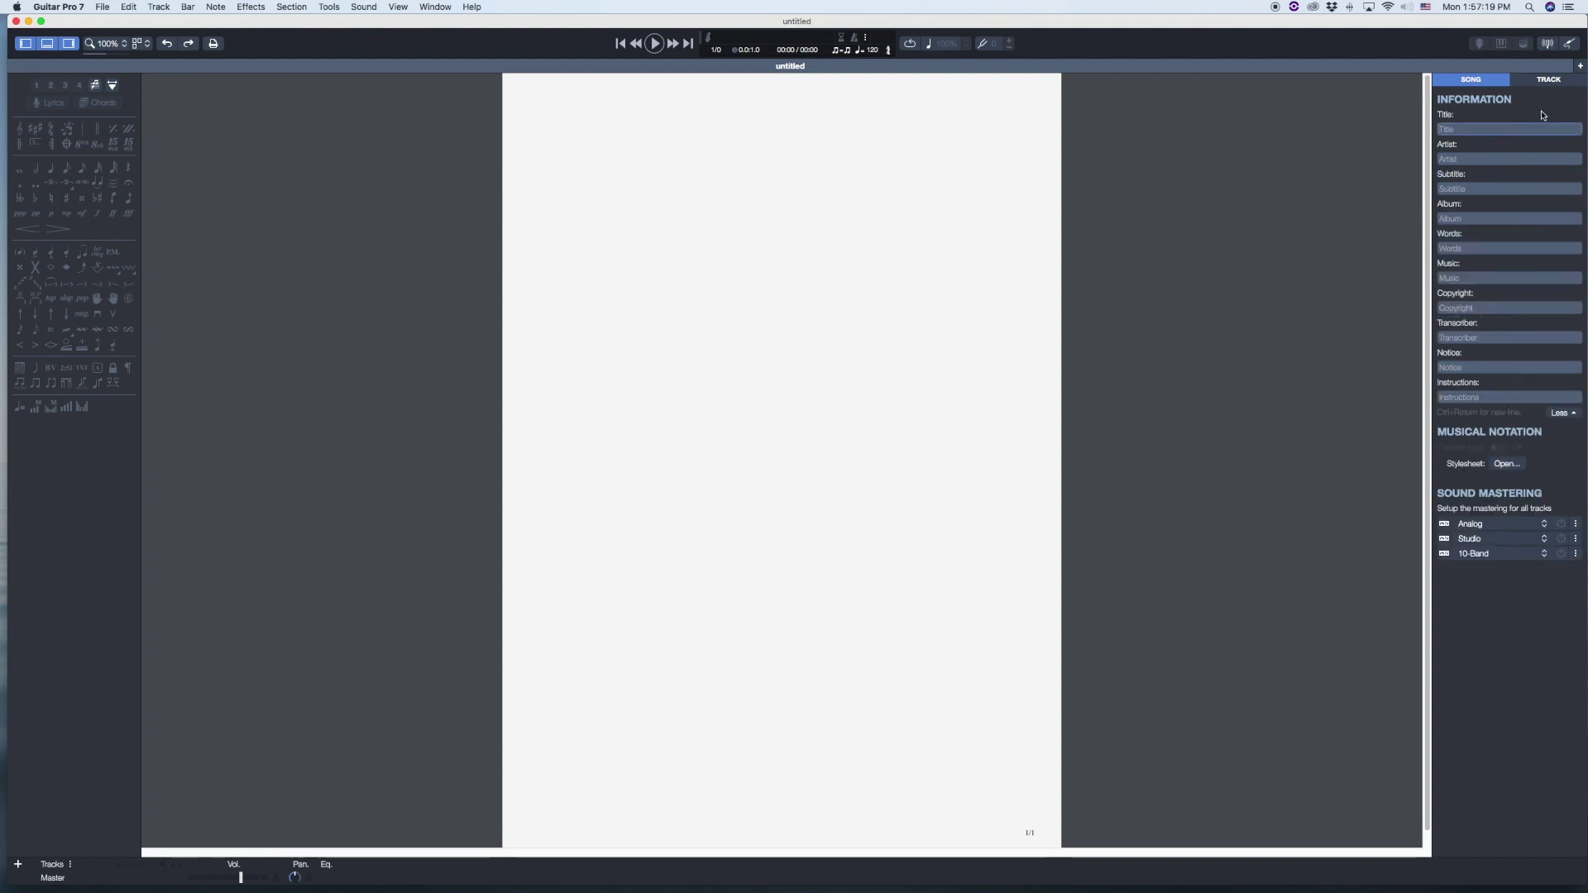
{"action": "type", "text": "Heartach"}
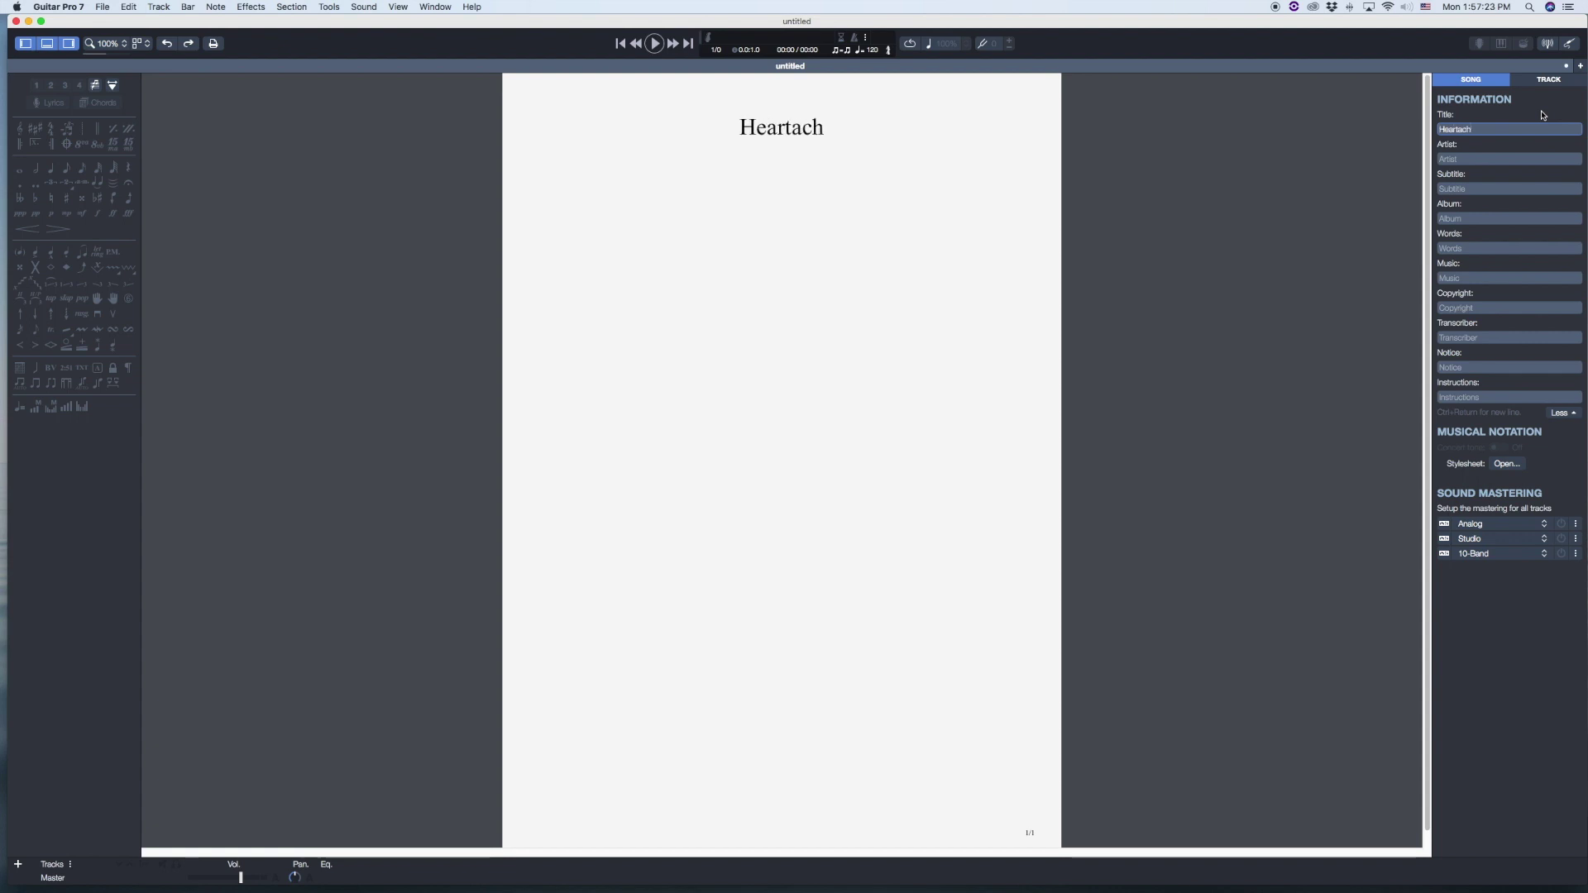
{"action": "type", "text": "e Collector"}
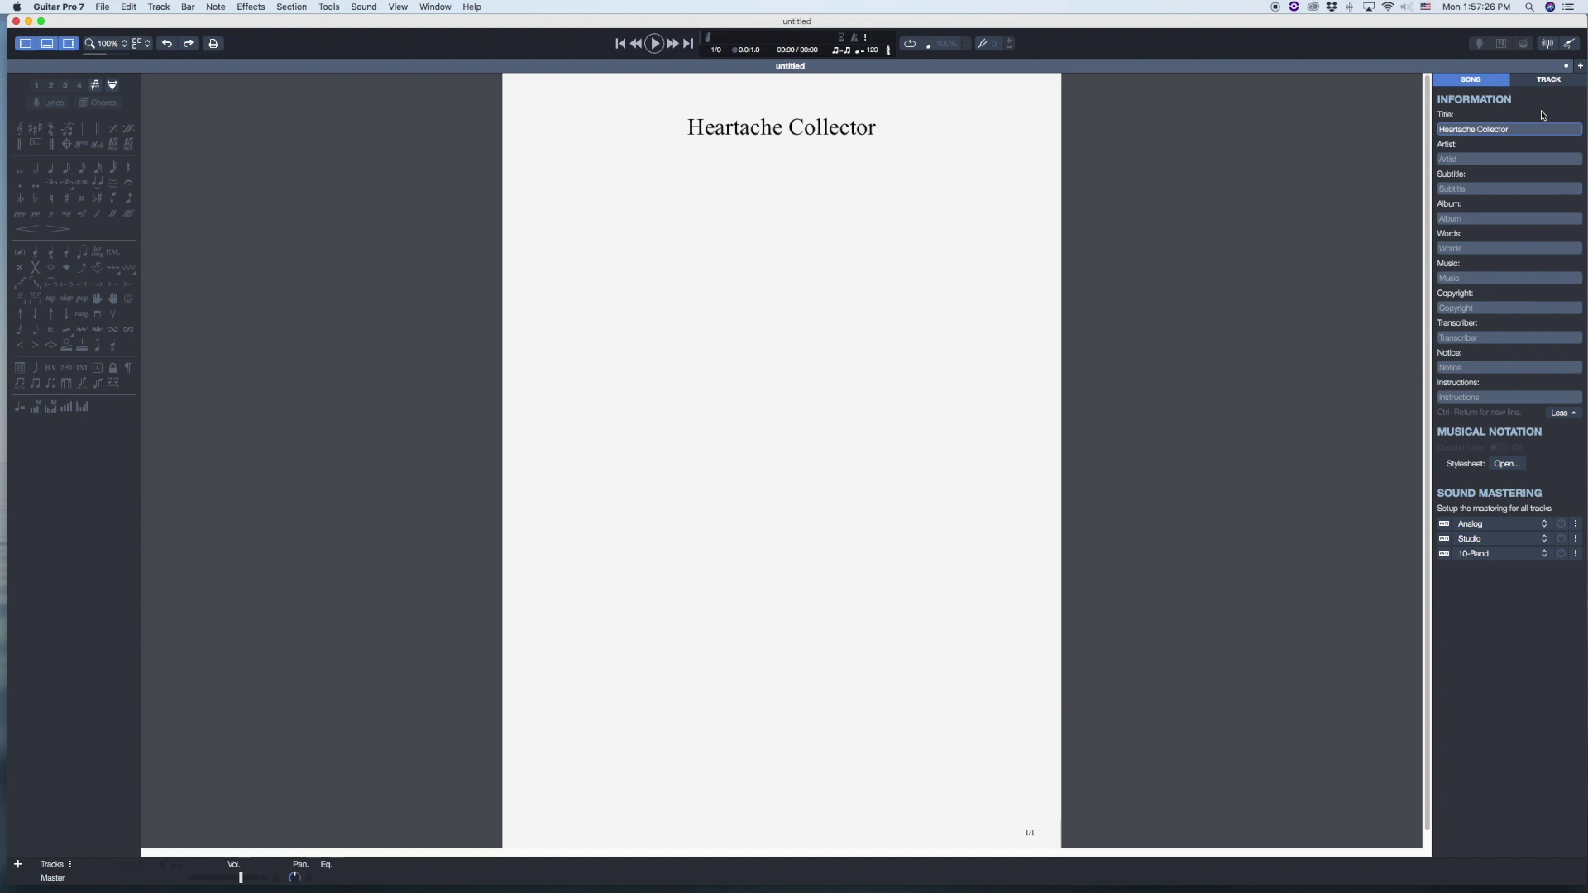
{"action": "key", "text": "Tab"}
{"action": "type", "text": "Midnight Notion"}
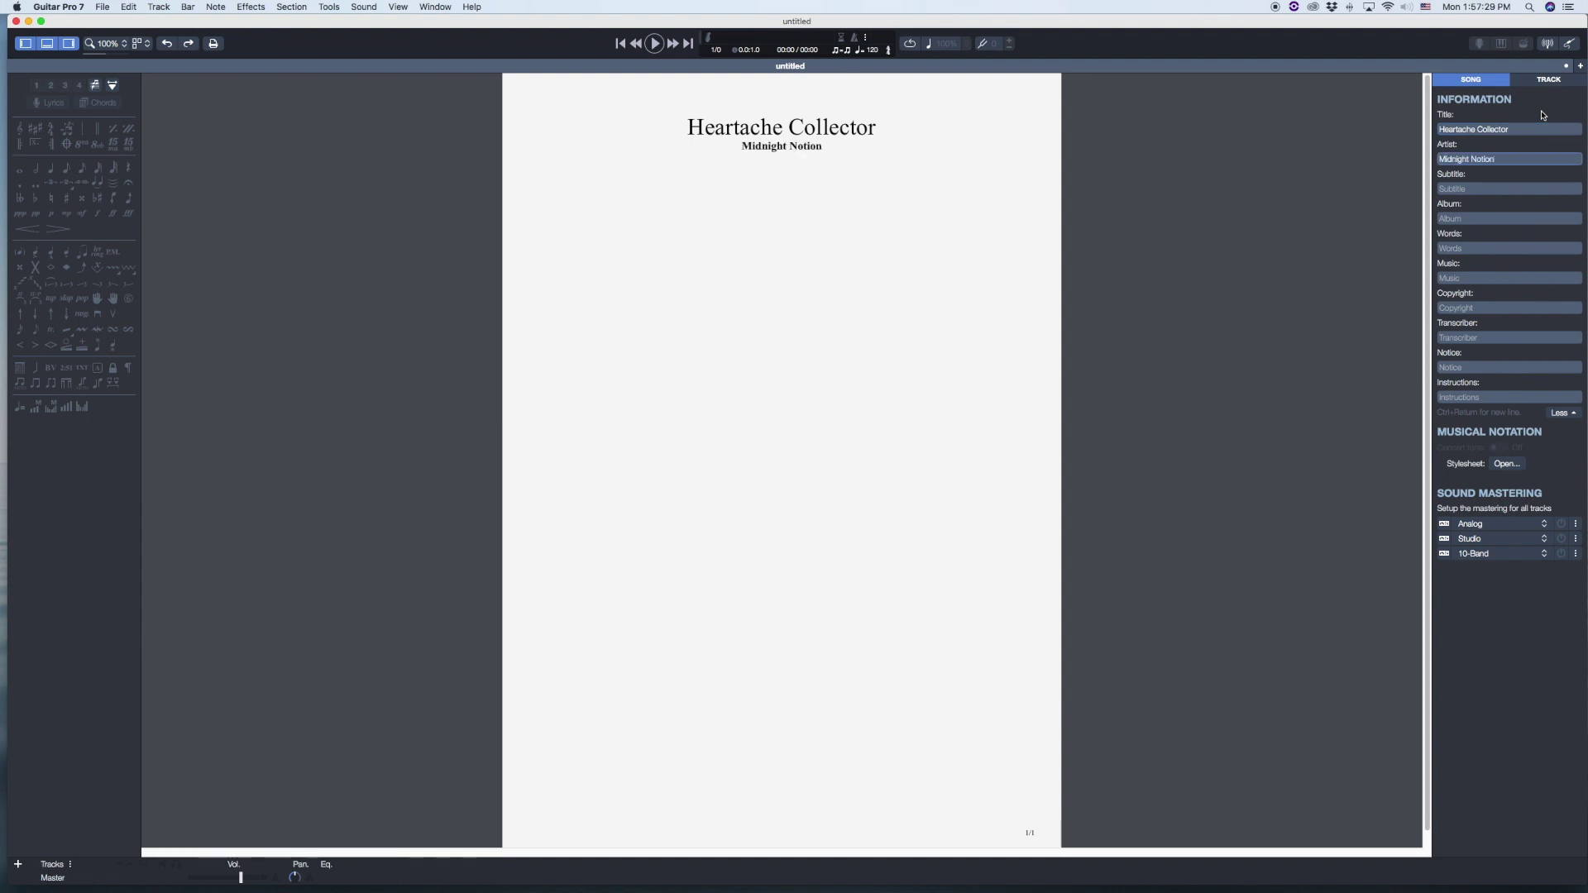
{"action": "key", "text": "Tab"}
{"action": "key", "text": "Tab"}
{"action": "type", "text": "Somew"}
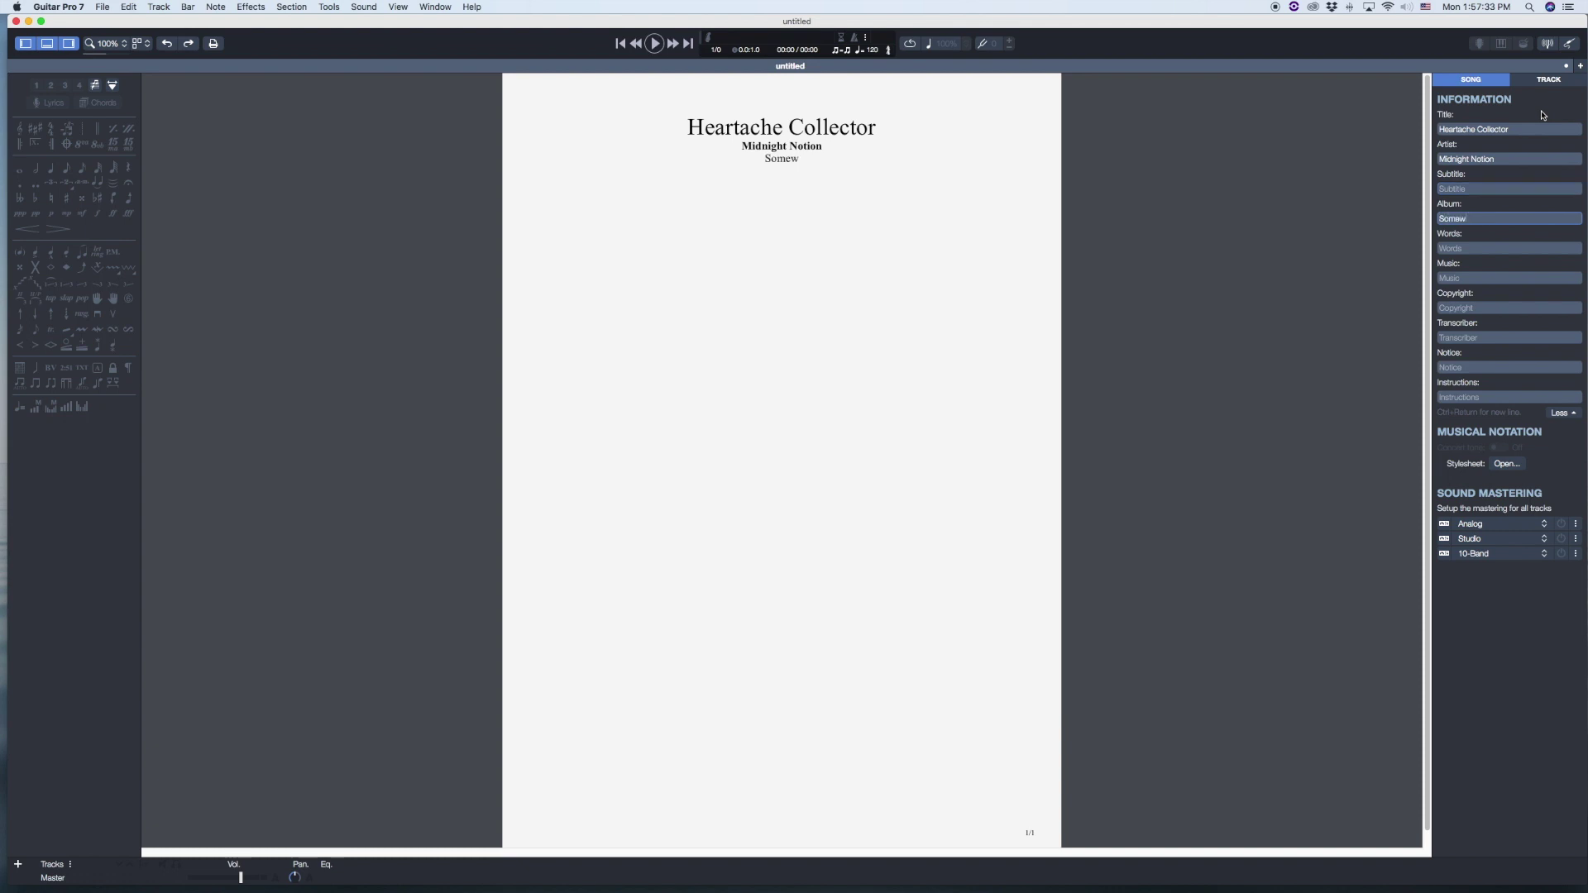
{"action": "type", "text": "here in Dreamworld"}
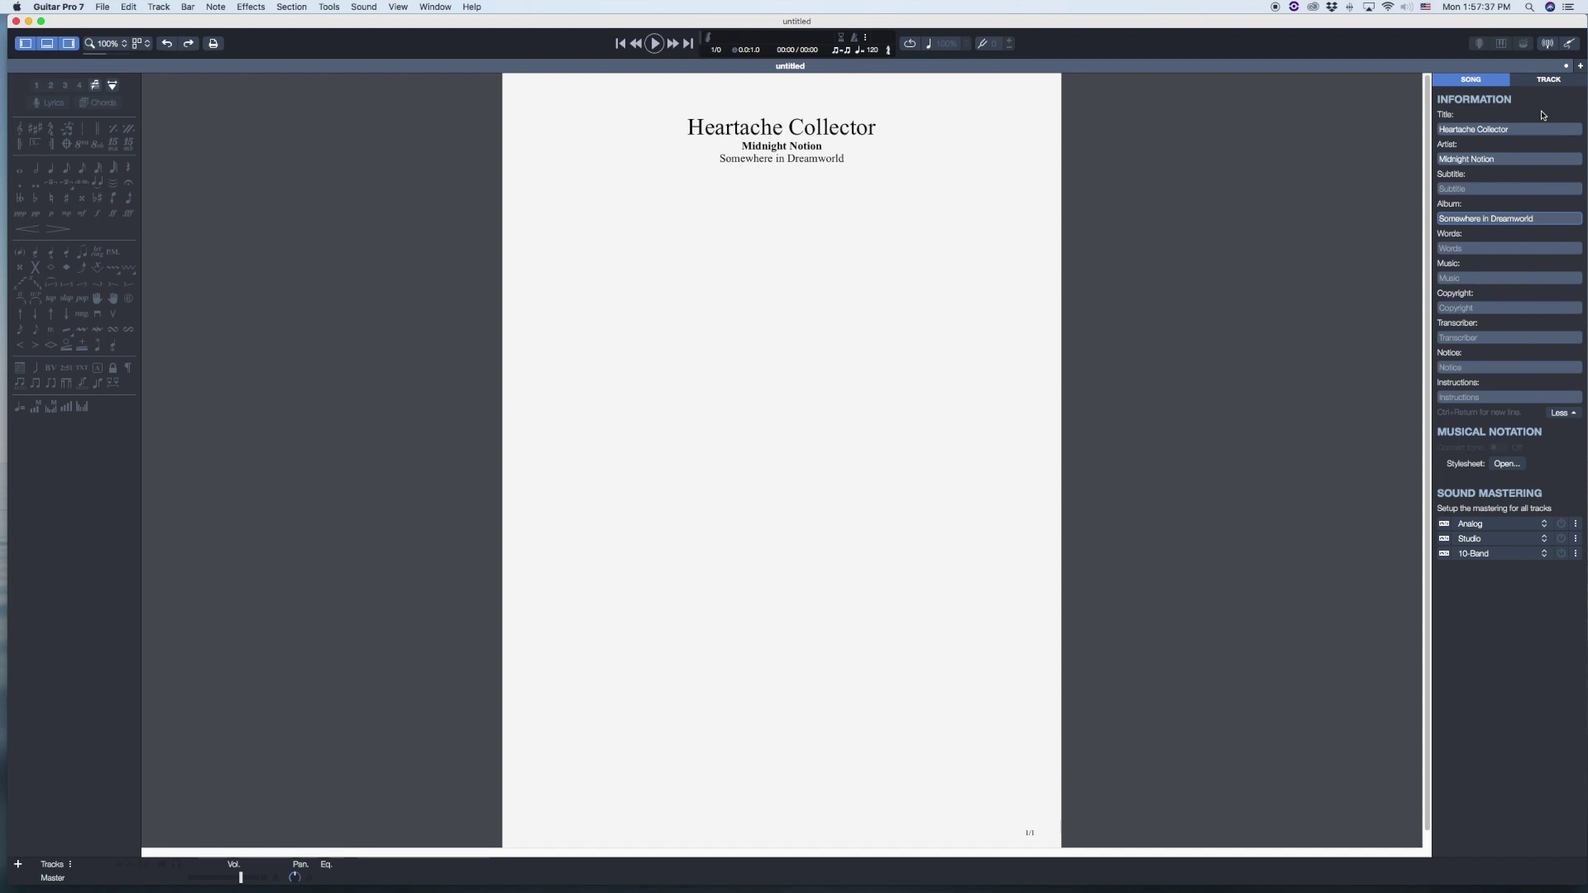
Step: Enter the songwriter's full name in the song information for both Words and Music
{"action": "left_click", "coordinate": [1532, 130]}
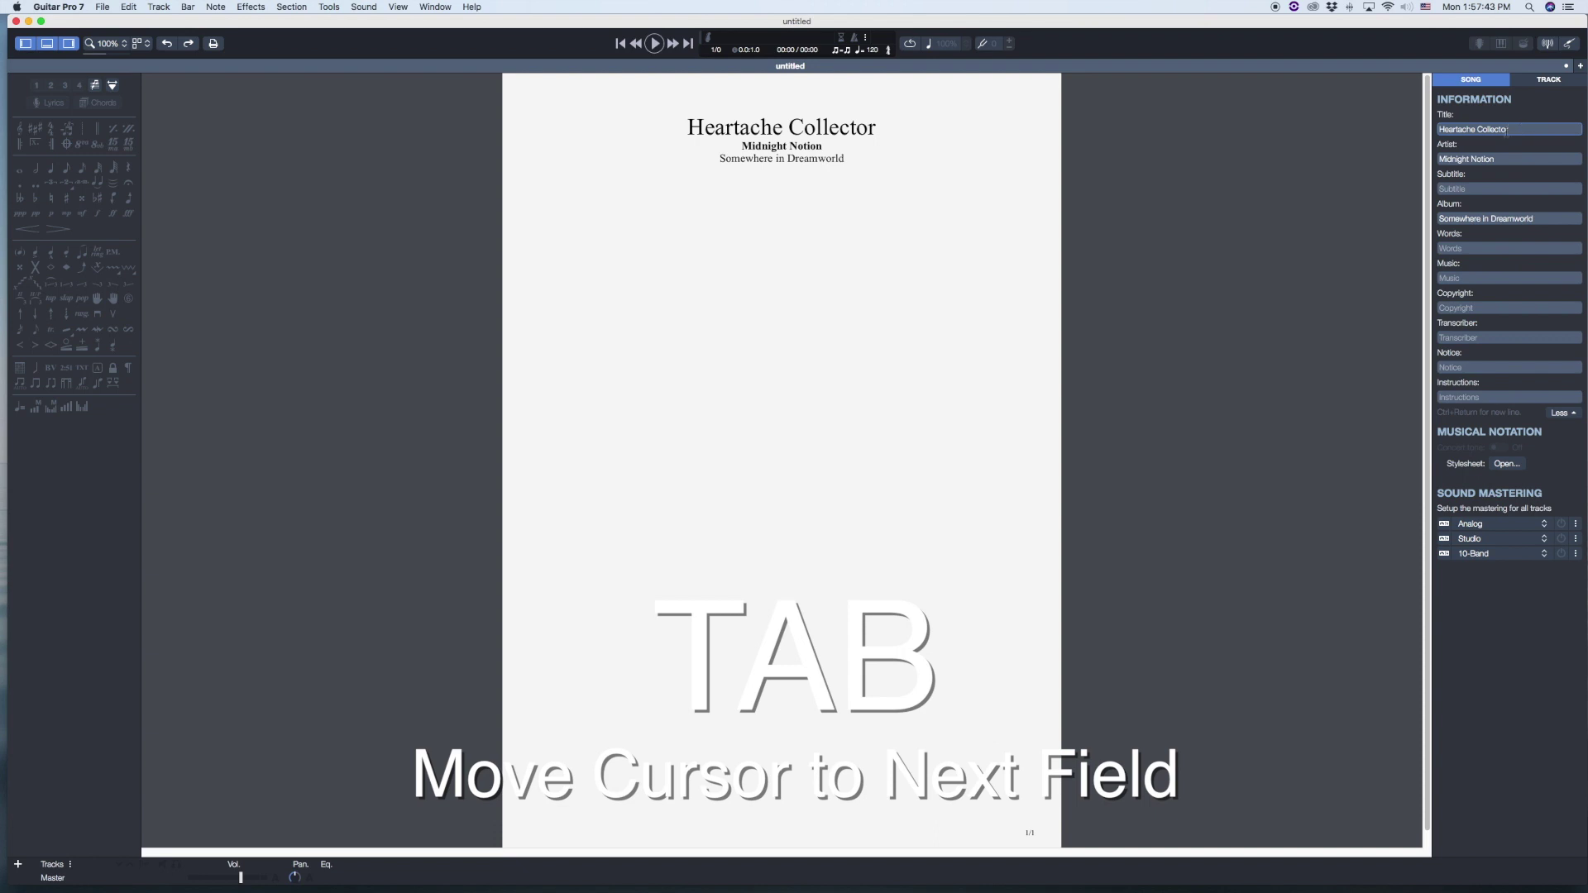
{"action": "key", "text": "Tab"}
{"action": "key", "text": "Tab"}
{"action": "key", "text": "Tab"}
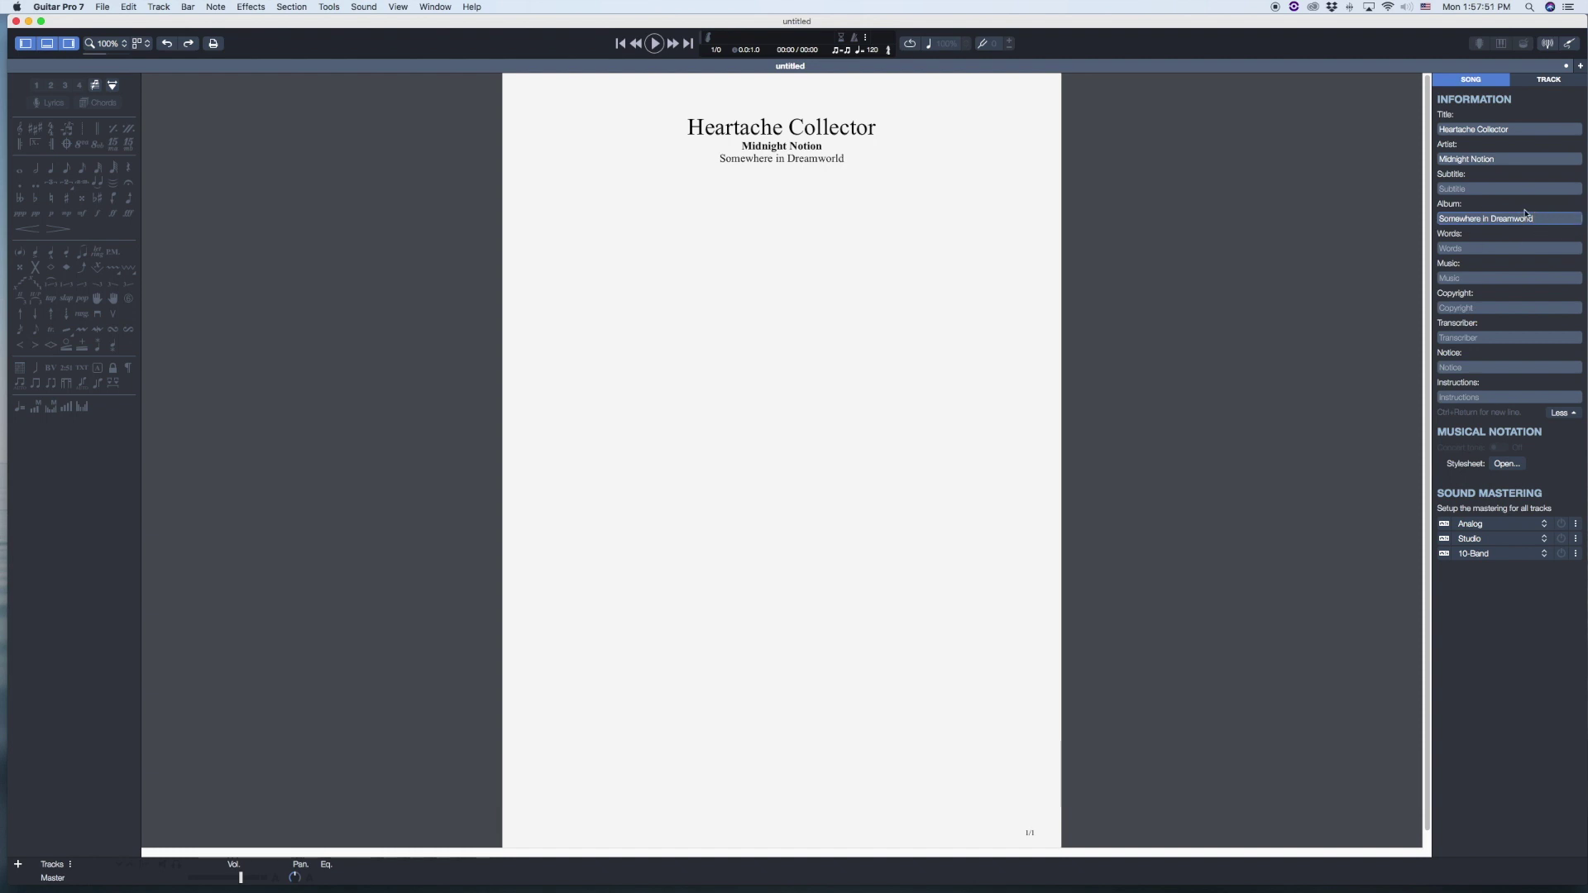
{"action": "key", "text": "Tab"}
{"action": "type", "text": "Bryce Kalal"}
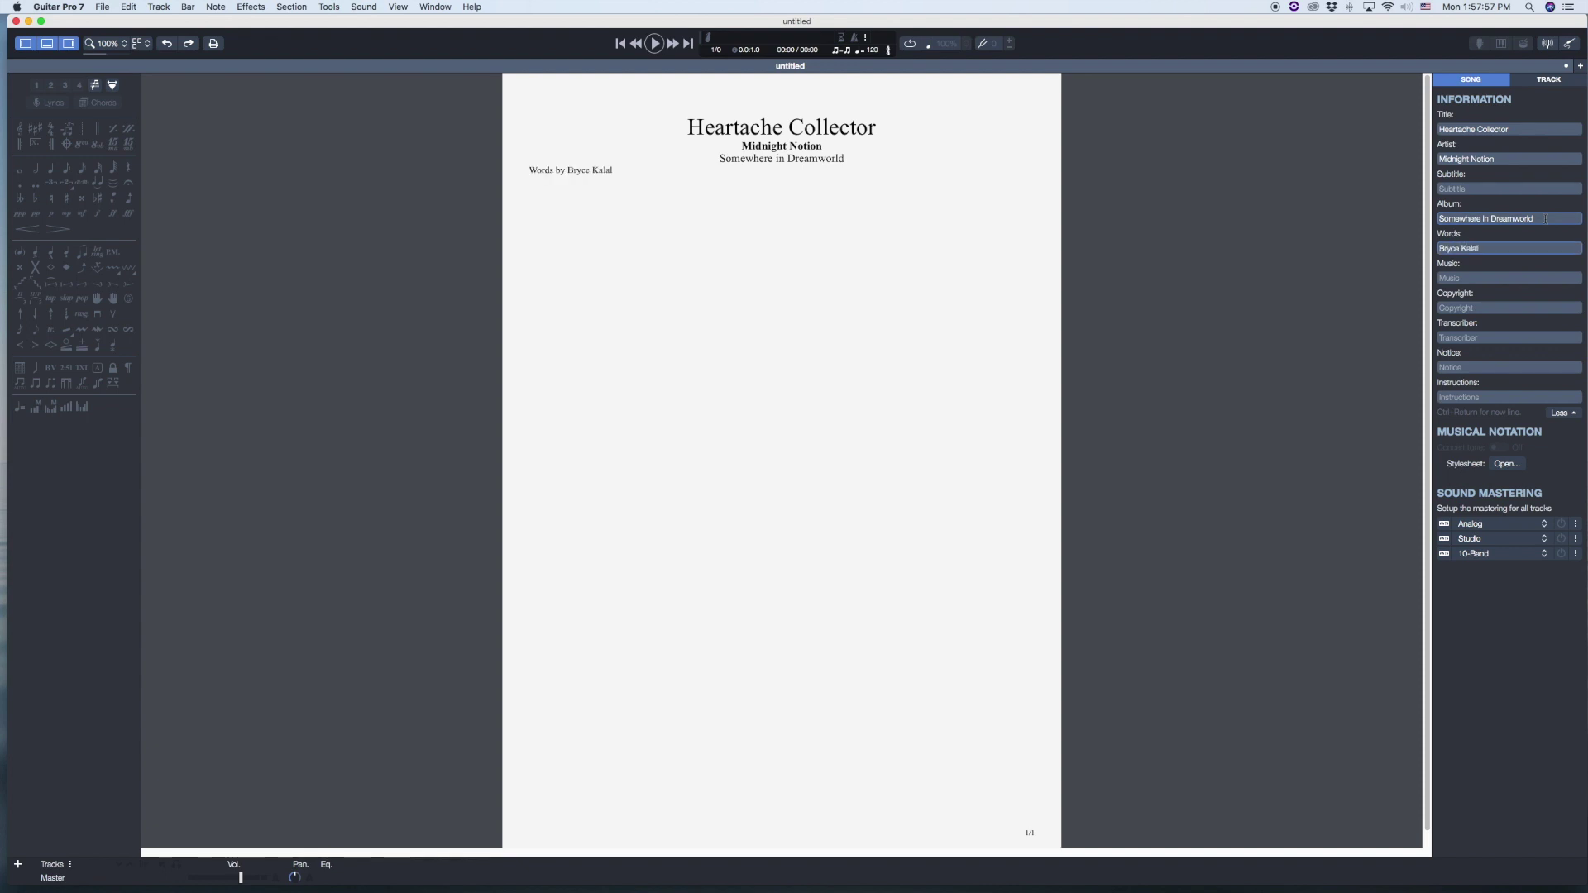
{"action": "key", "text": "Tab"}
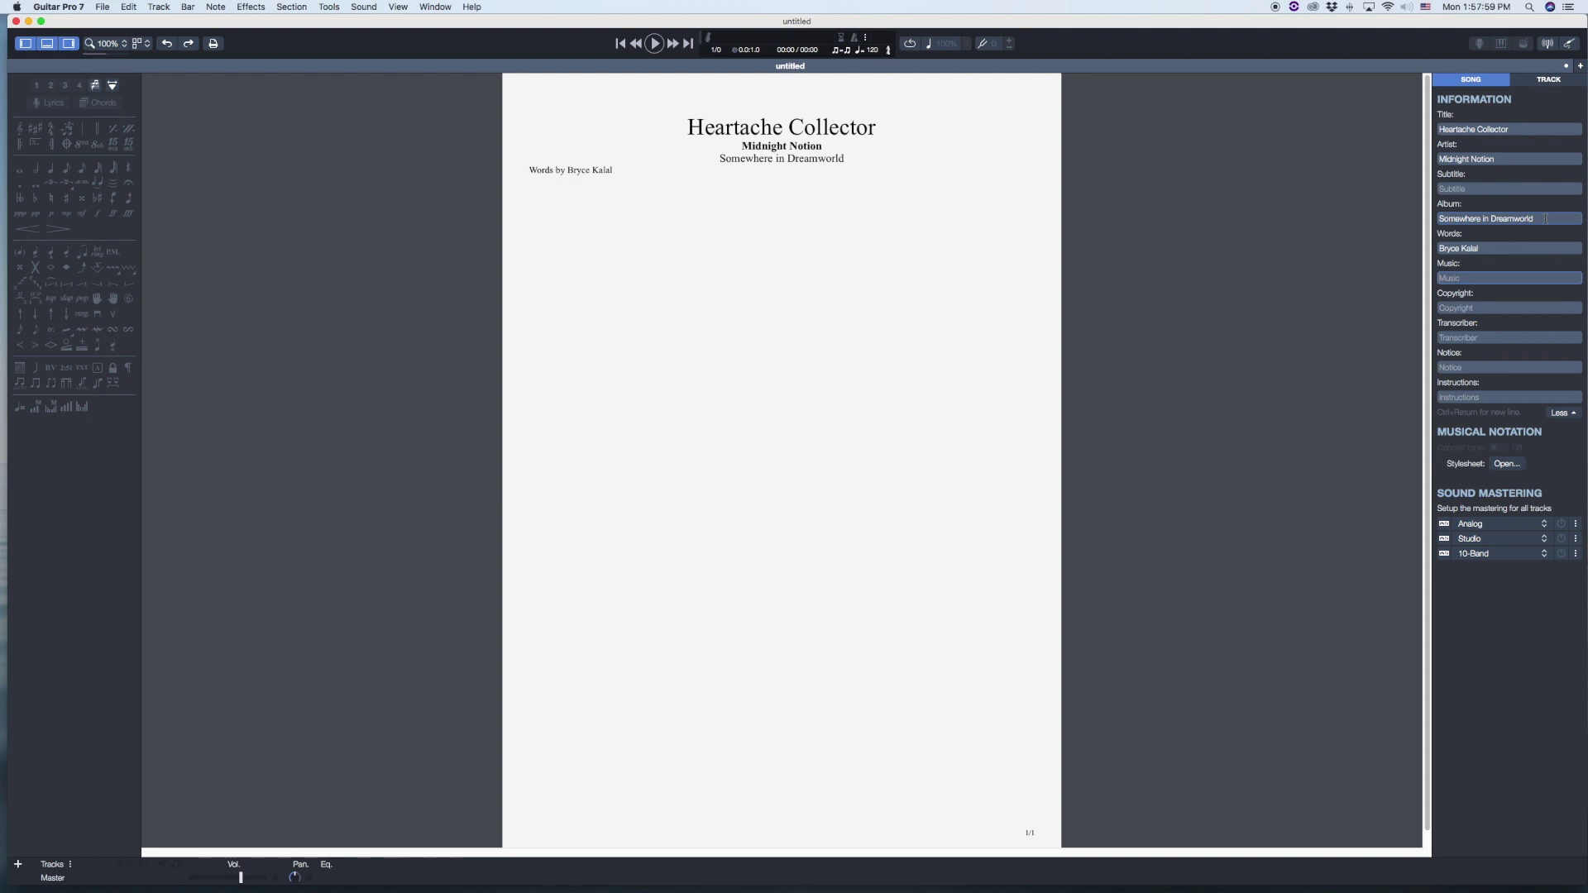
{"action": "type", "text": "Bryce"}
{"action": "type", "text": "Kalal"}
Step: Set the song's copyright to "© 2019 Midnight Notion."
{"action": "key", "text": "Tab"}
{"action": "type", "text": "©"}
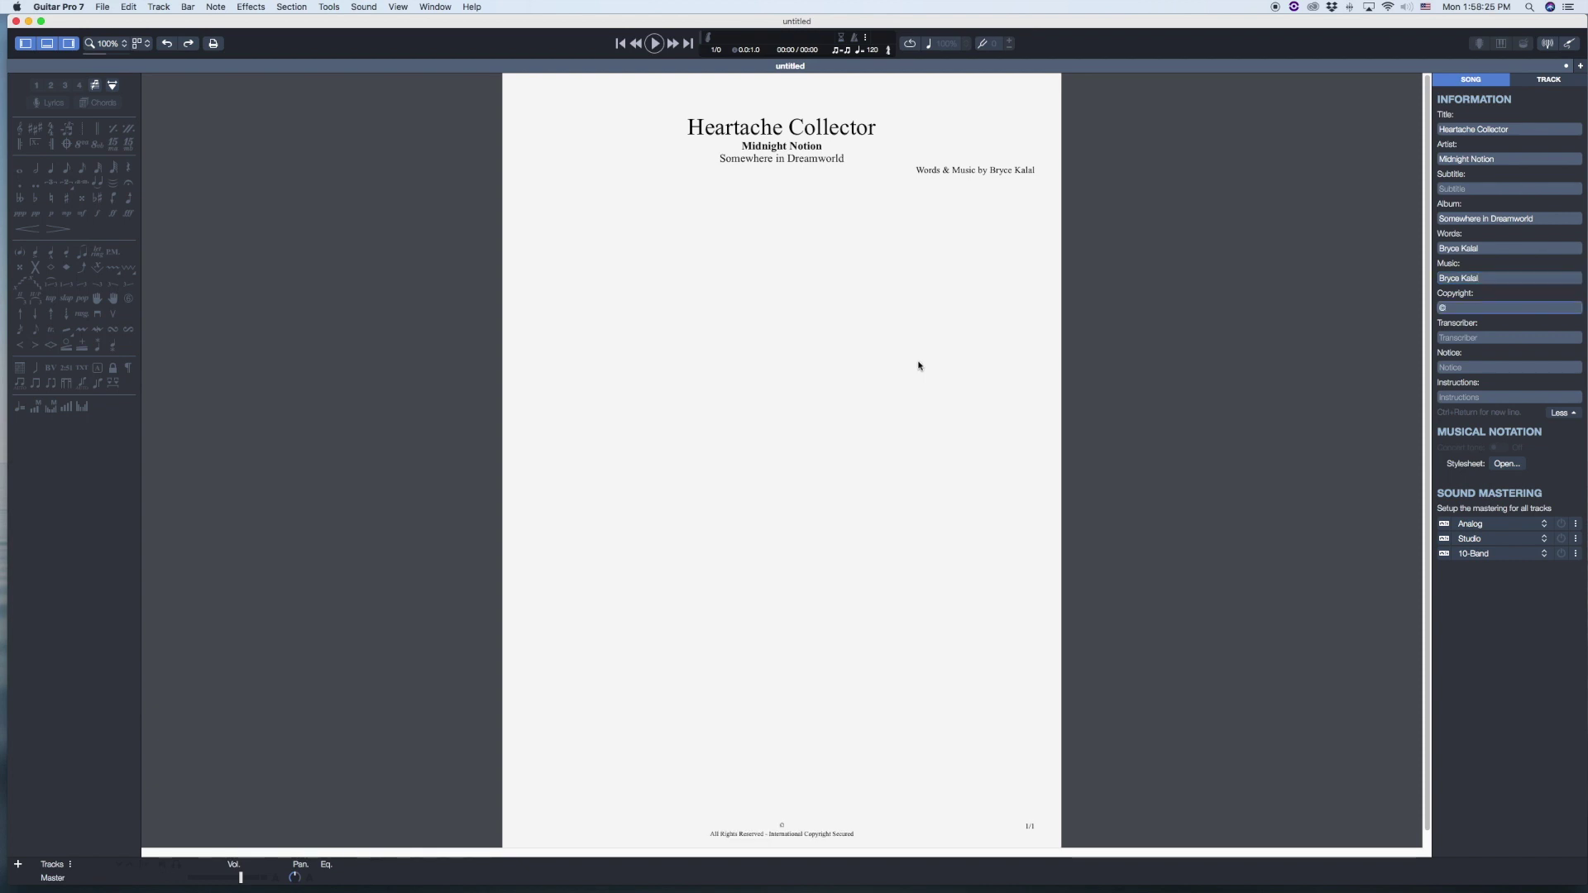
{"action": "type", "text": " 2019 Midnight Notion. All Rights Reserved"}
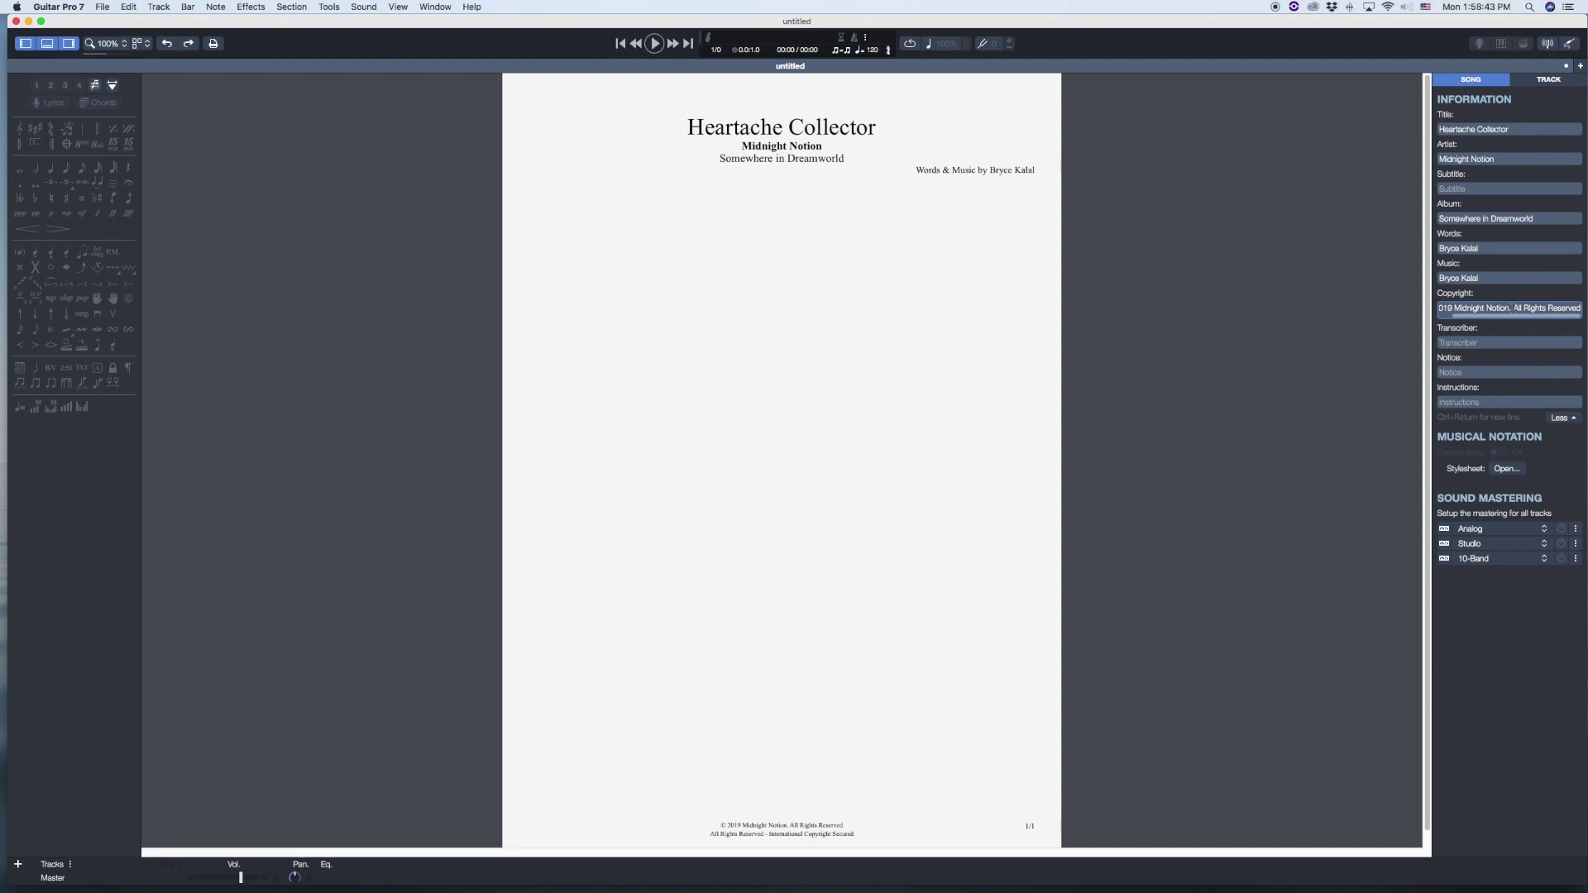
{"action": "key", "text": "alt+shift+Left"}
{"action": "key", "text": "alt+shift+Left"}
{"action": "key", "text": "alt+shift+Left"}
{"action": "key", "text": "BackSpace"}
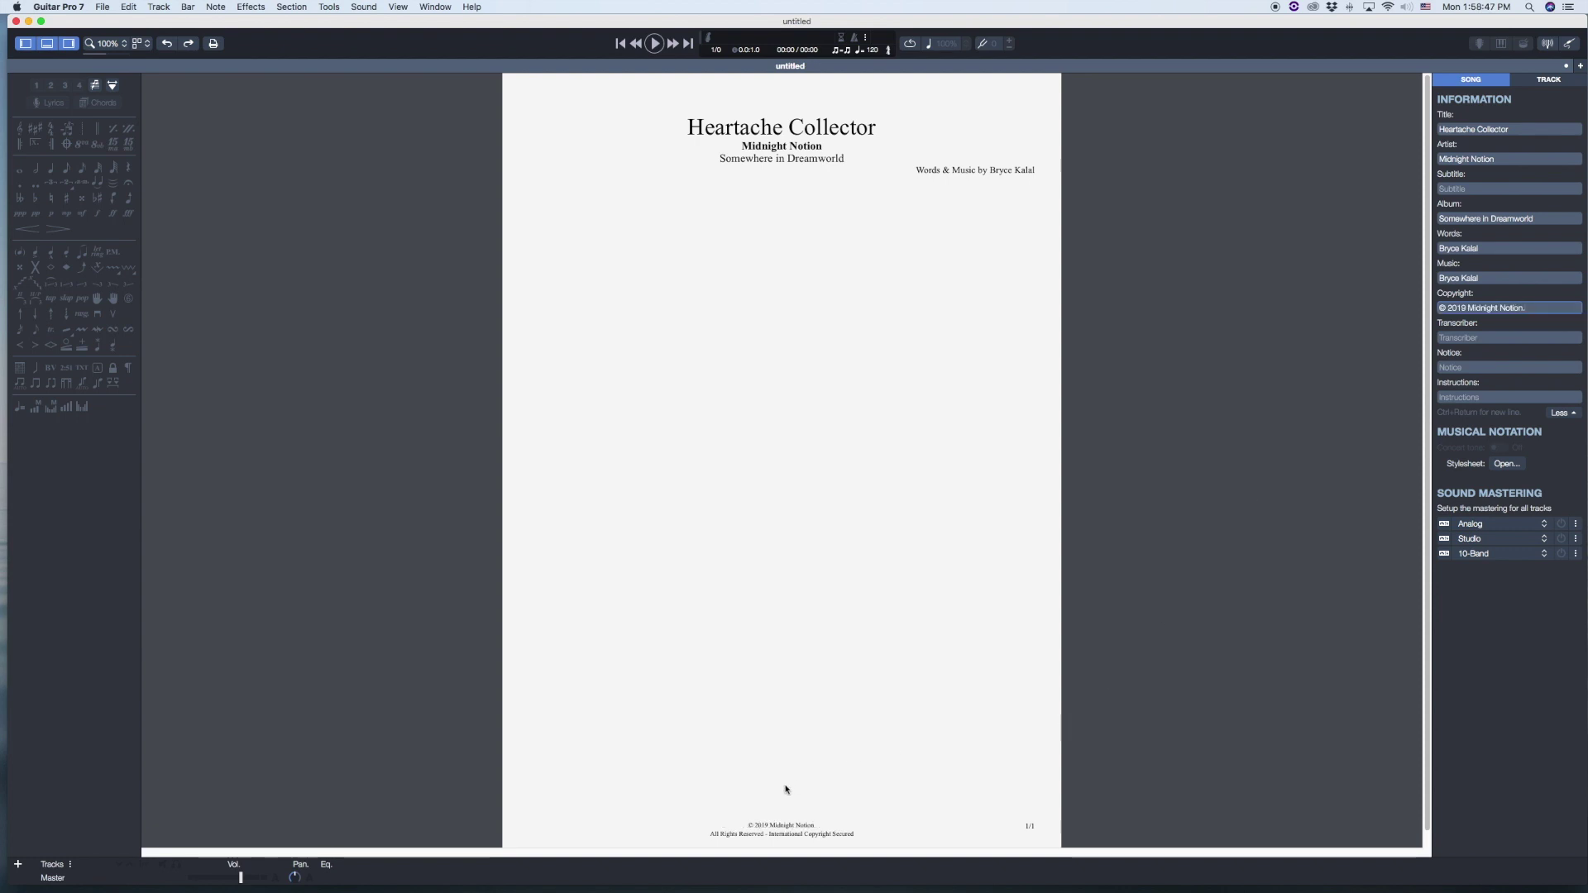
Step: Enter the transcriber's full name in the song information
{"action": "left_click", "coordinate": [1460, 337]}
{"action": "type", "text": "Bryce Kalal"}
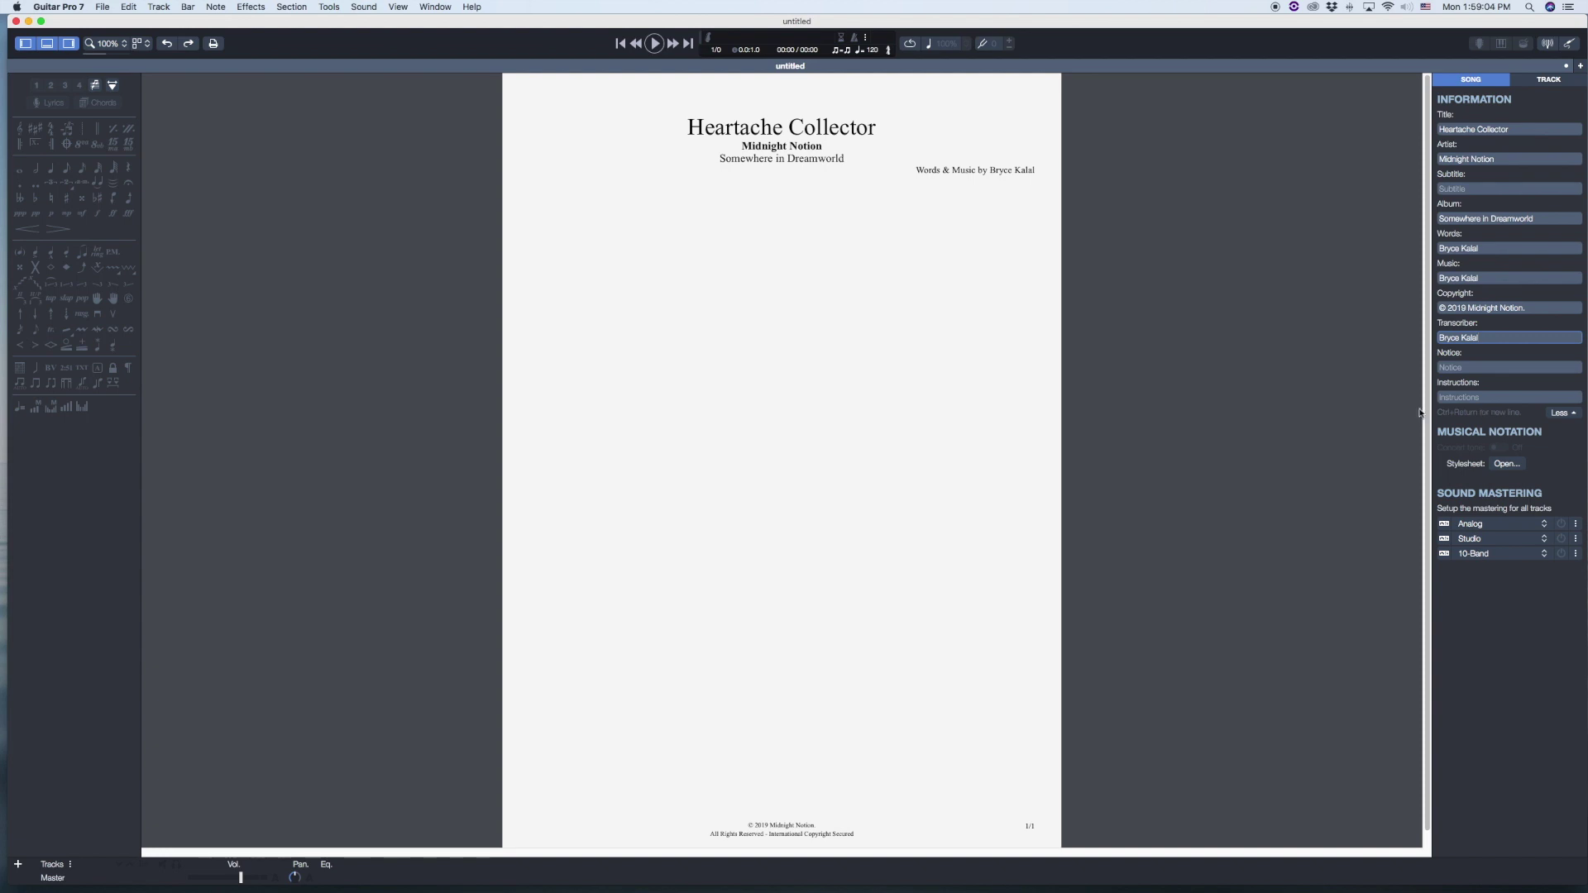
{"action": "left_click", "coordinate": [1265, 454]}
Step: Start adding a track and choose the Drumkit instrument from the Drums category
{"action": "left_click", "coordinate": [17, 865]}
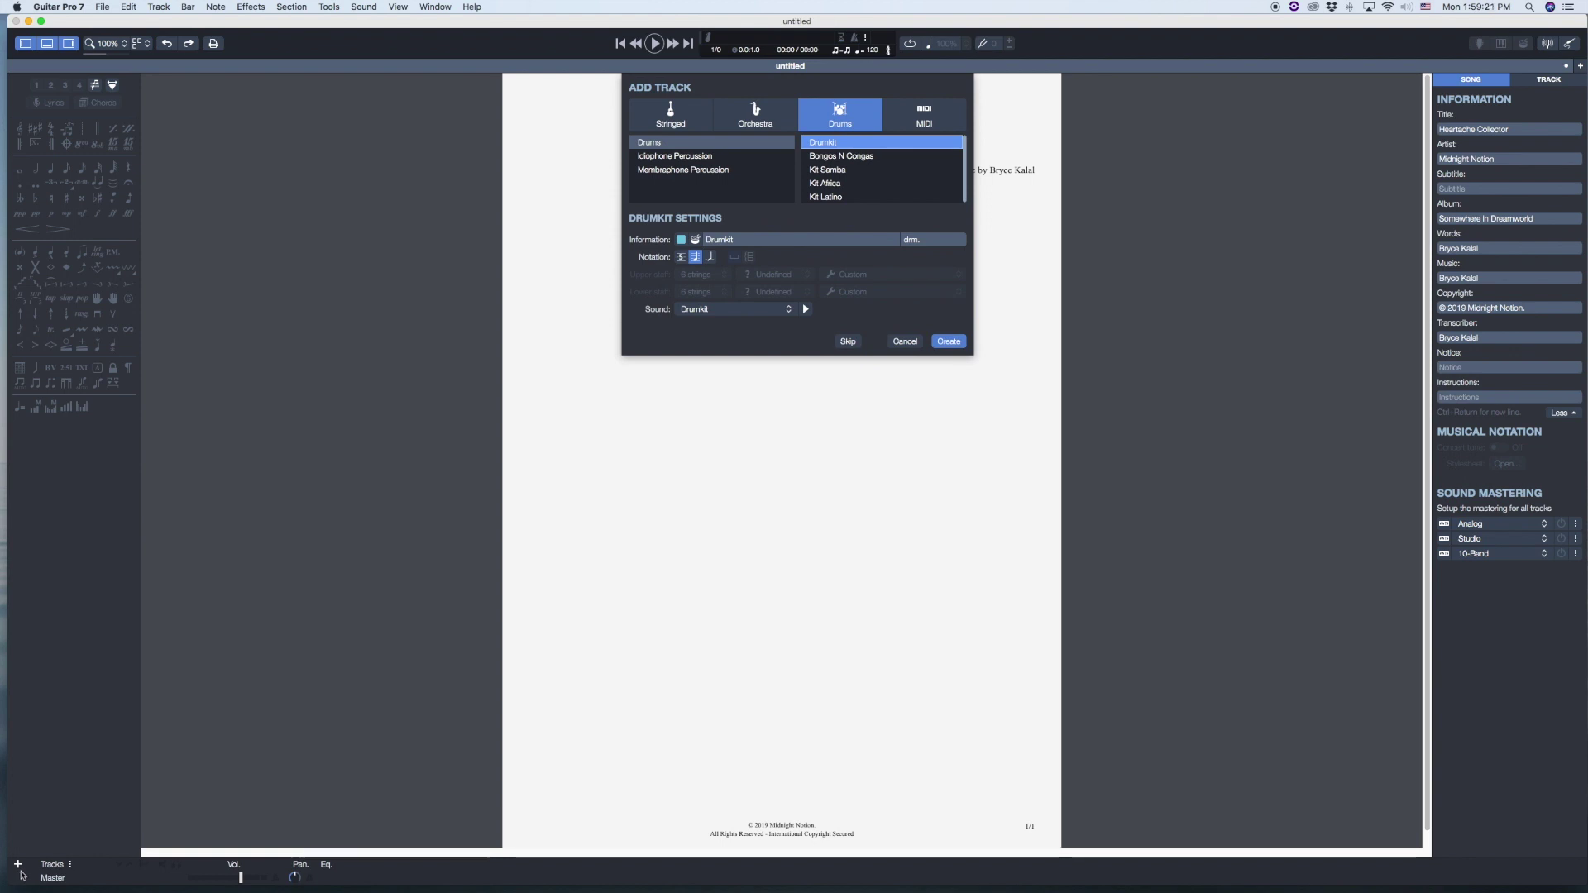
{"action": "key", "text": "Escape"}
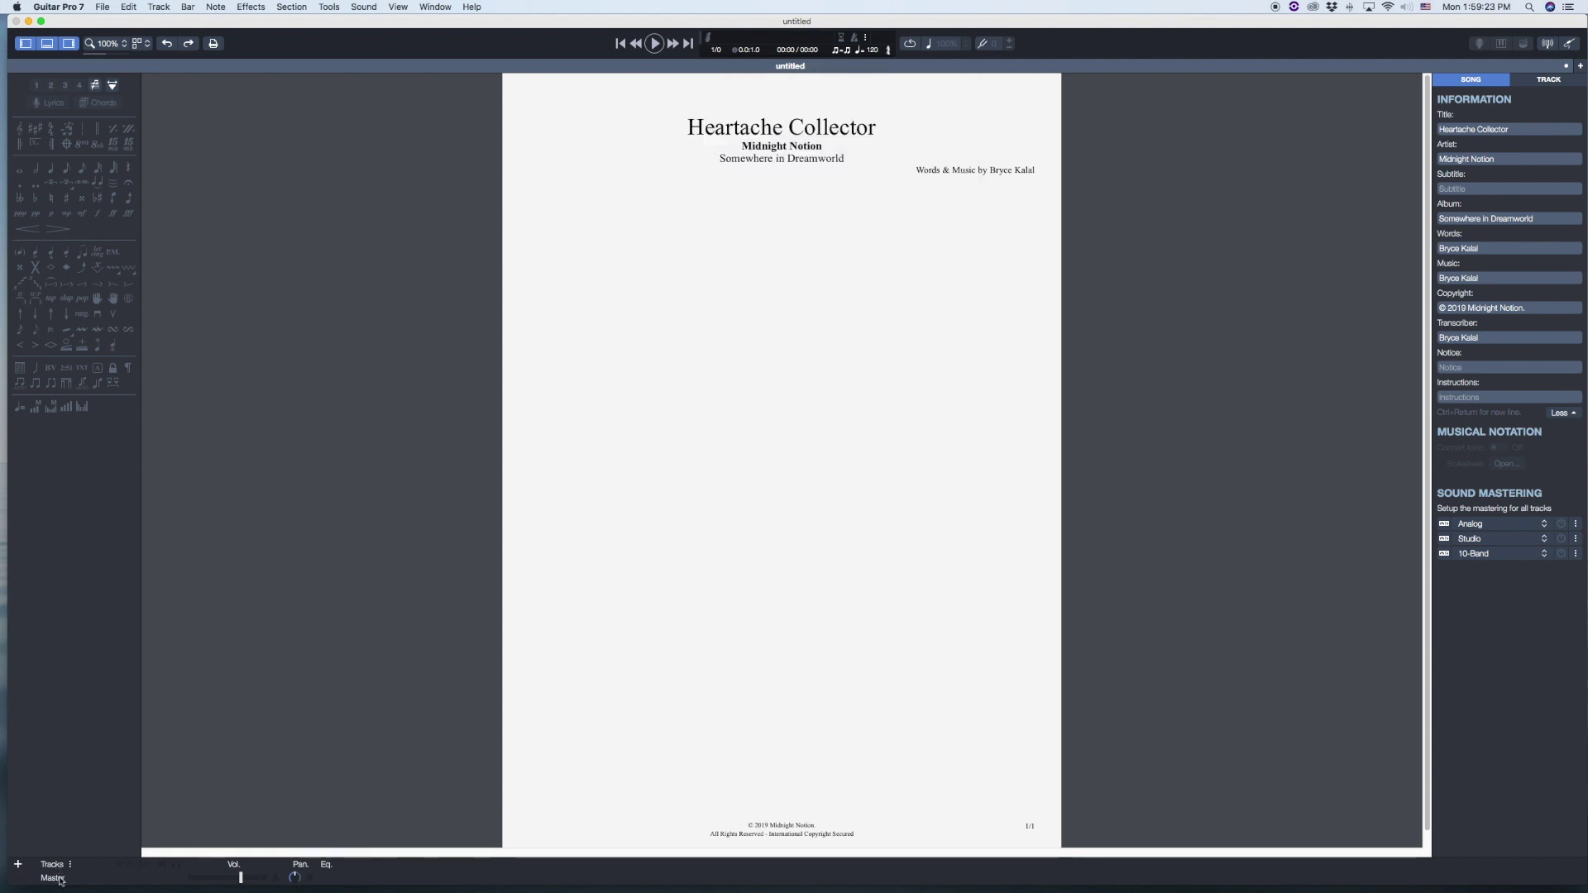
{"action": "left_click", "coordinate": [161, 5]}
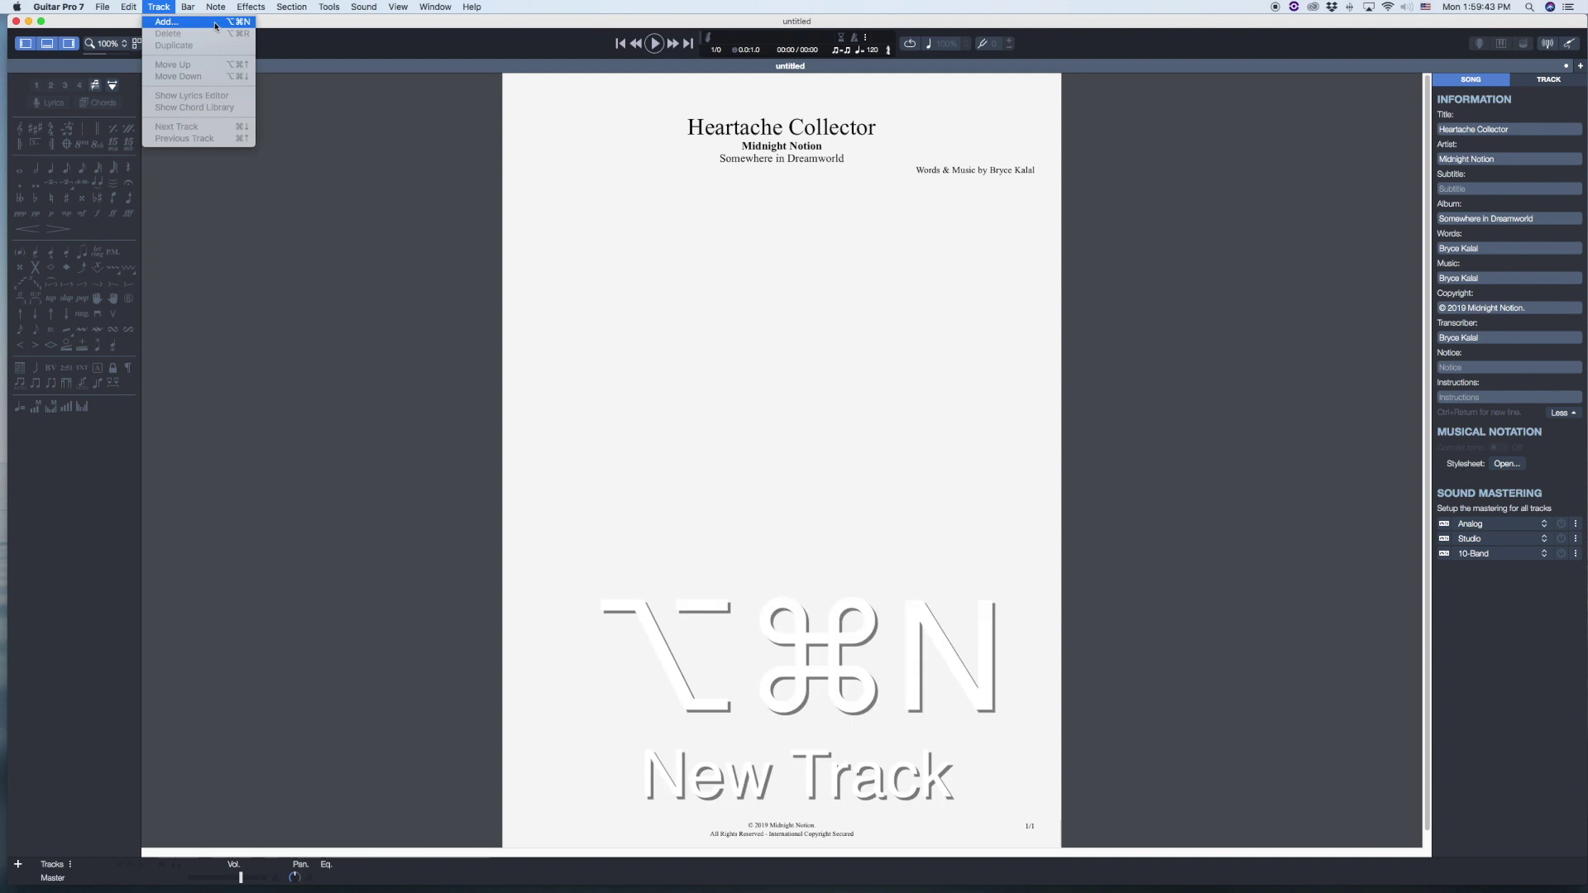
{"action": "left_click", "coordinate": [215, 26]}
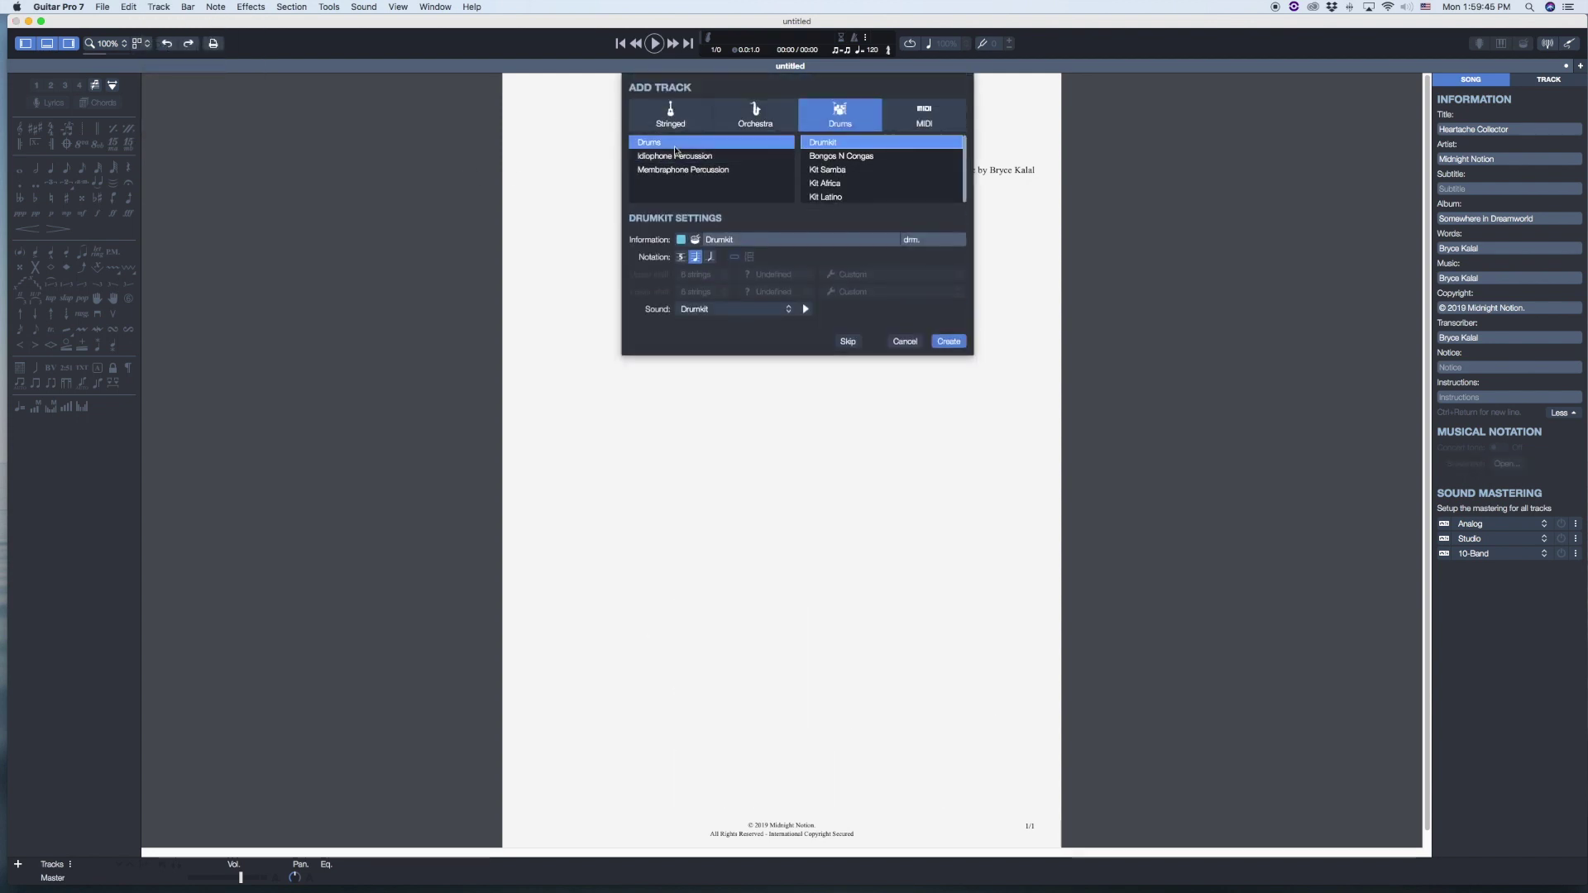
{"action": "left_click", "coordinate": [653, 111]}
{"action": "left_click", "coordinate": [684, 168]}
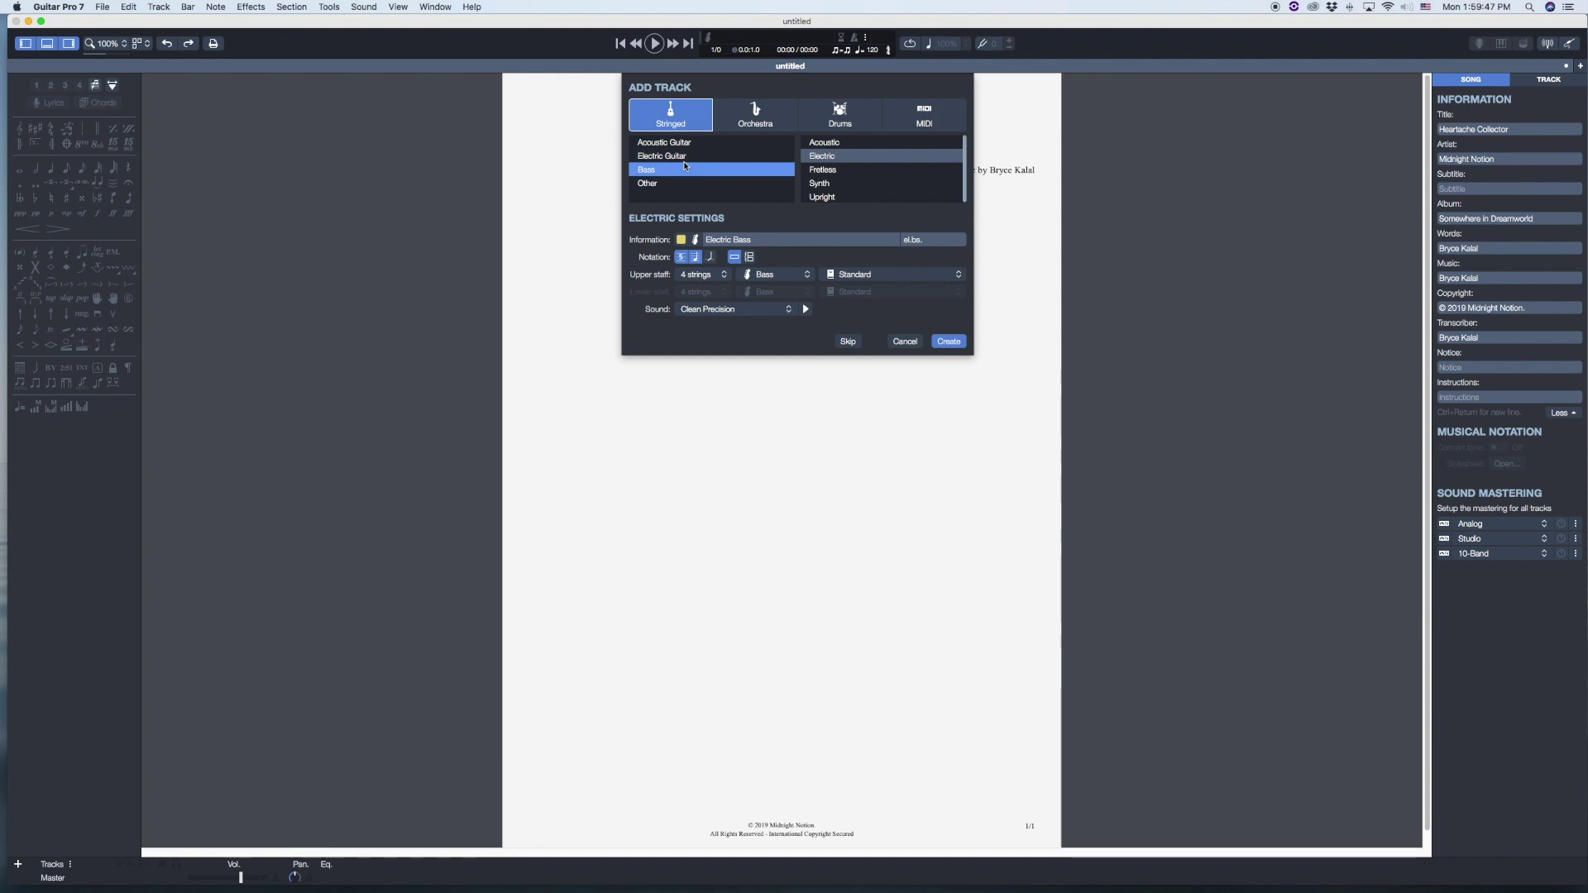
{"action": "left_click", "coordinate": [828, 122]}
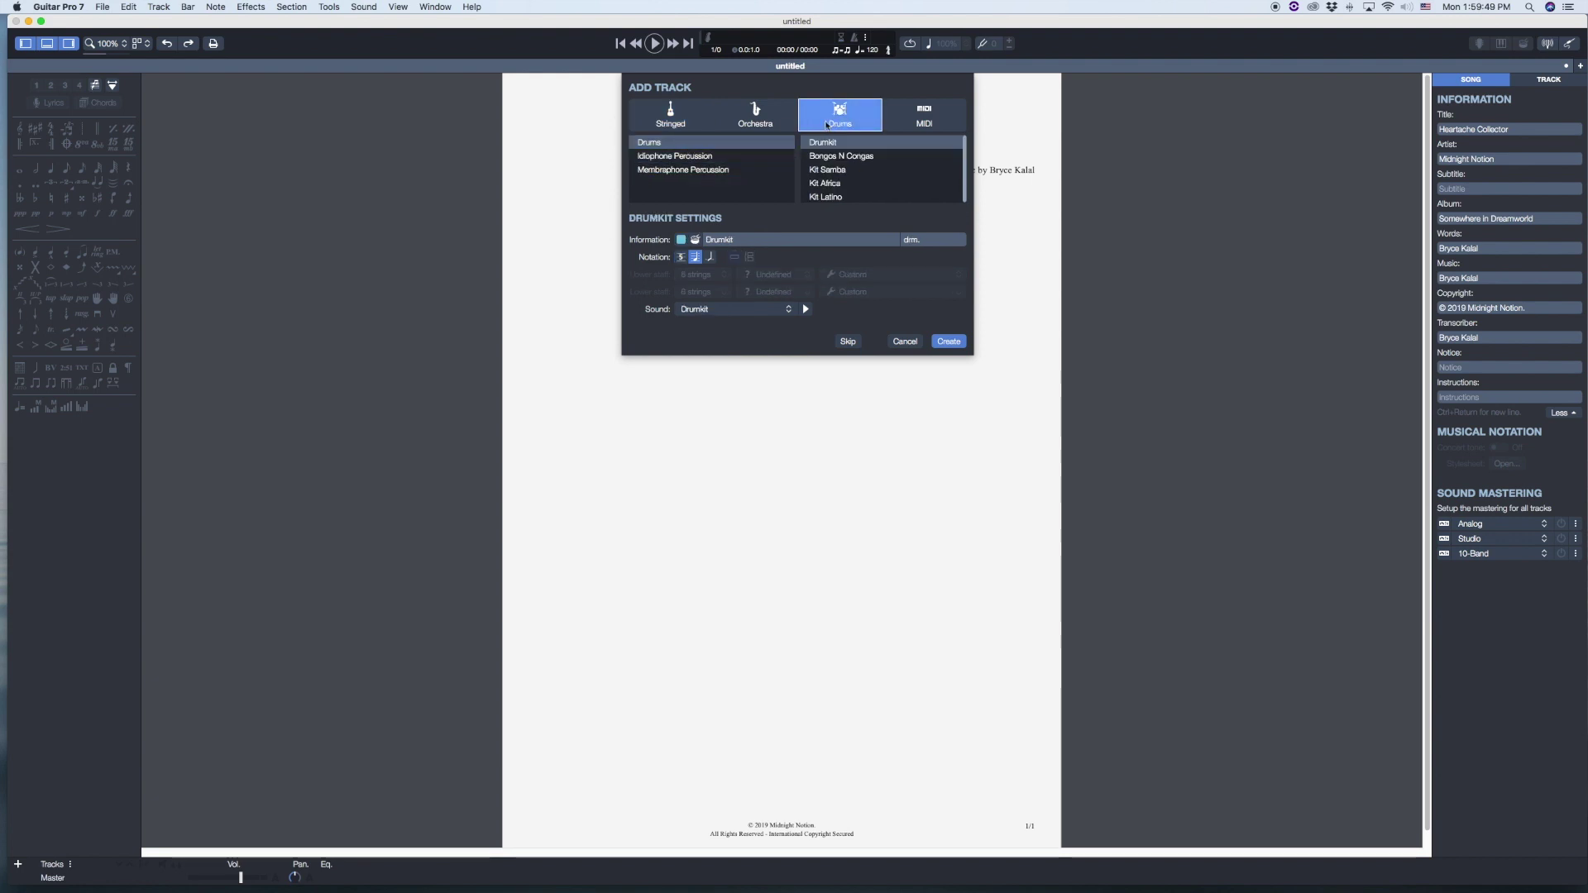
{"action": "left_click", "coordinate": [843, 141]}
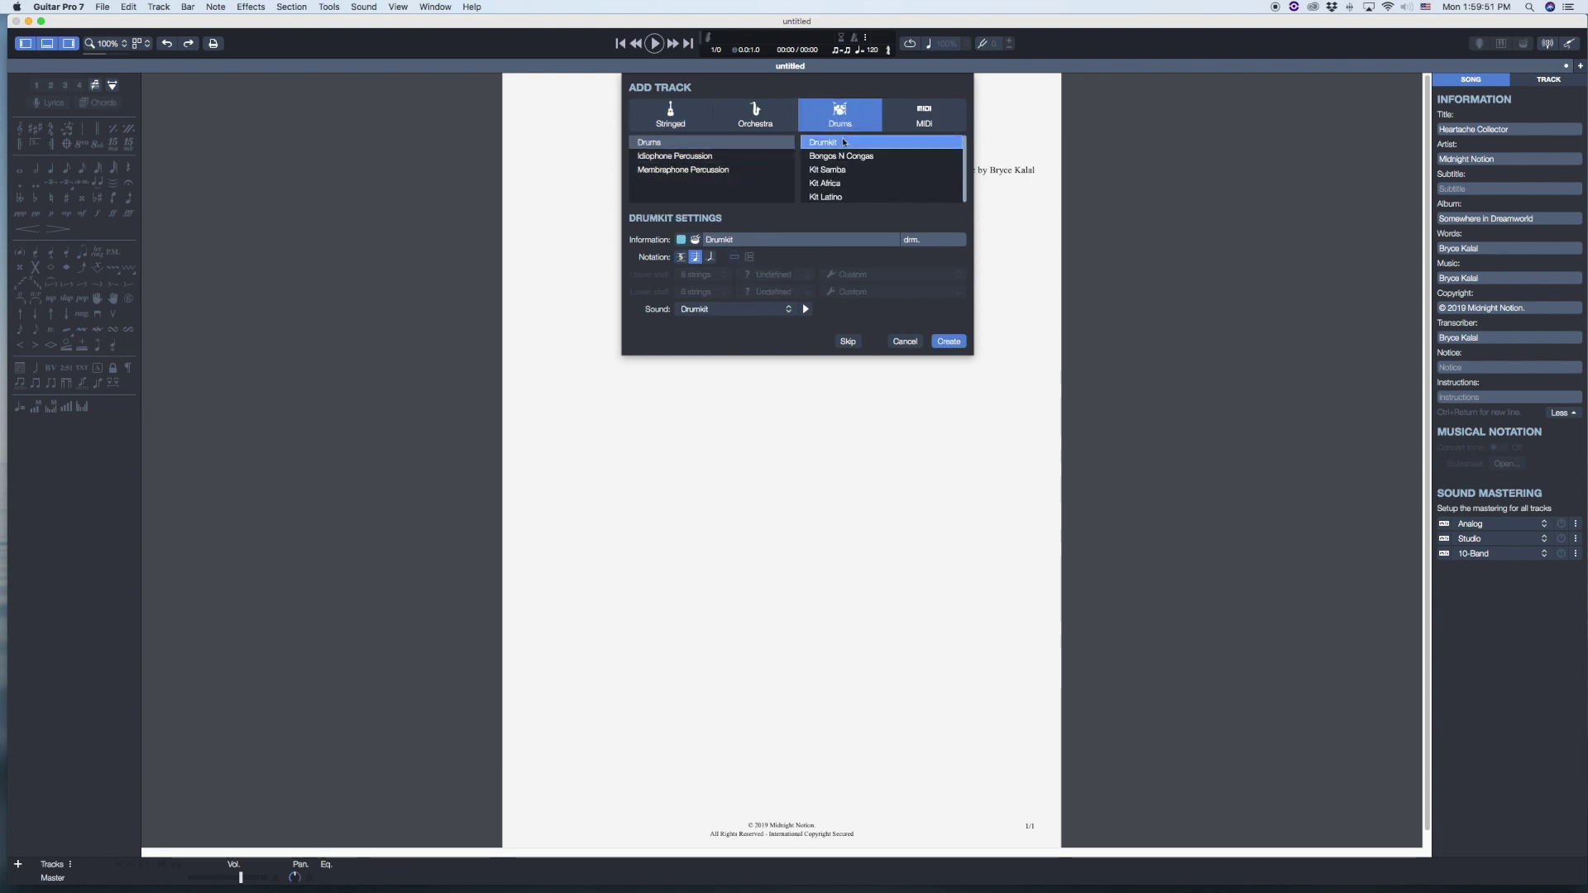
{"action": "left_click", "coordinate": [653, 143]}
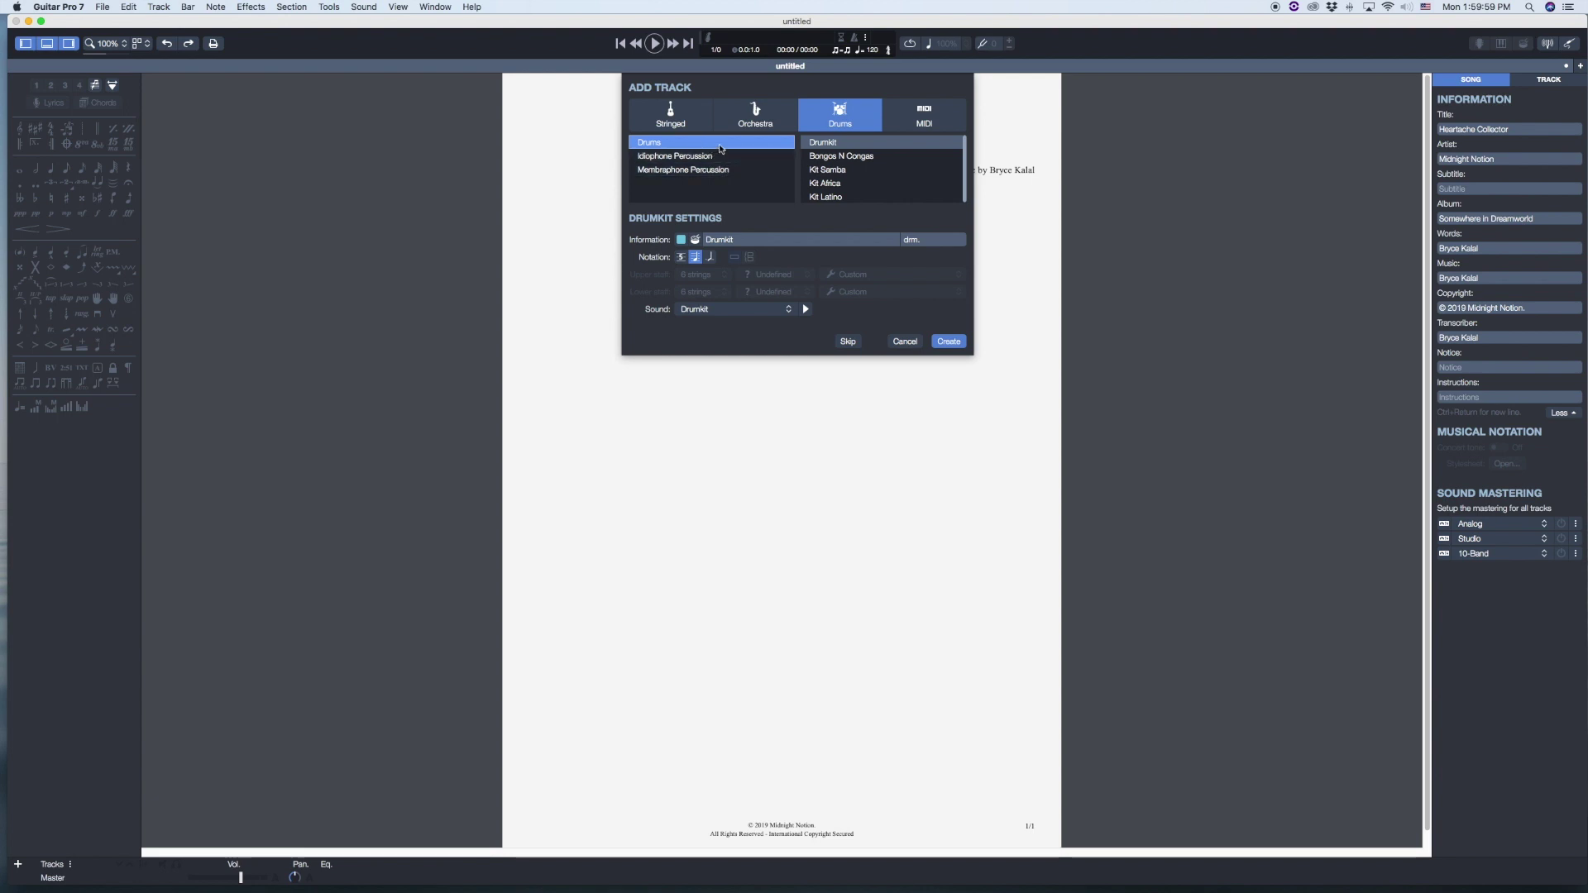
{"action": "left_click", "coordinate": [867, 144]}
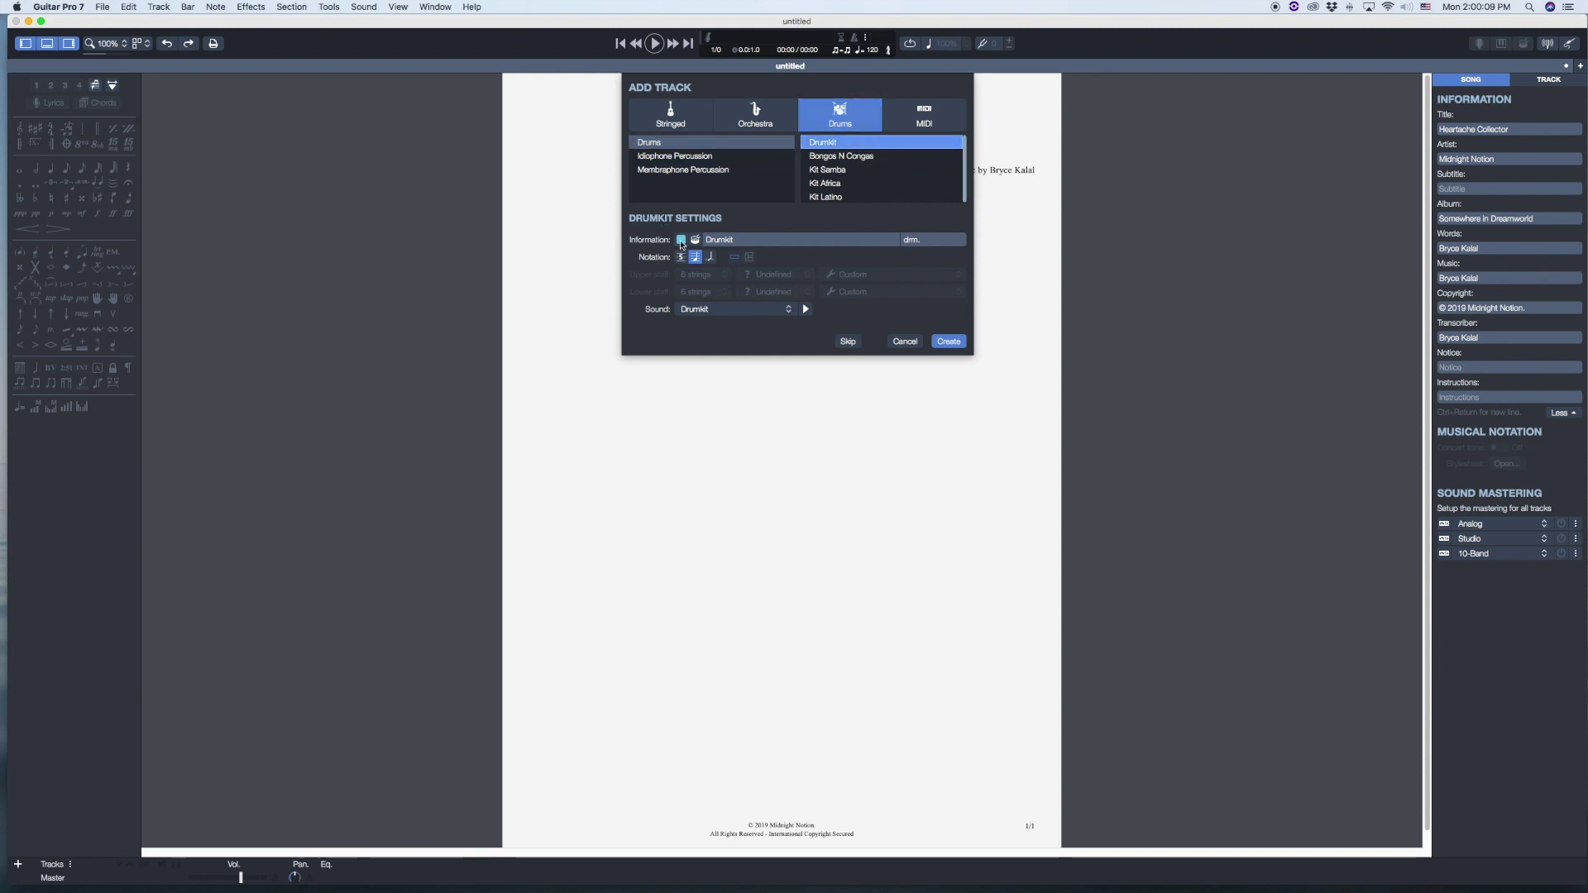
Step: Set both the new track's name and its short name to "Drums"
{"action": "left_click", "coordinate": [681, 241]}
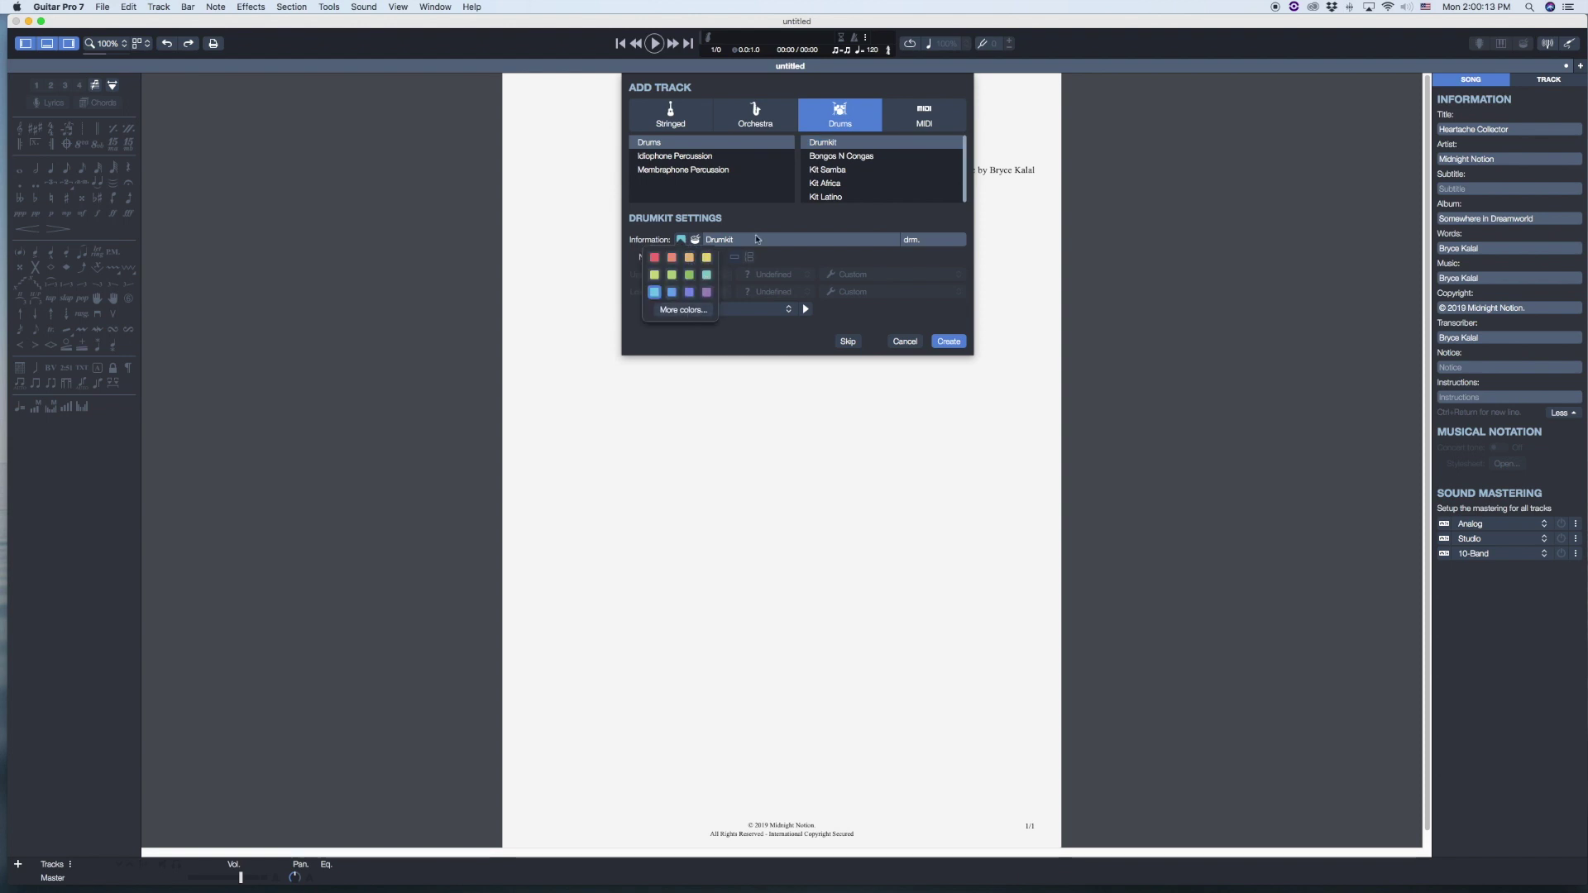
{"action": "left_click", "coordinate": [749, 259]}
{"action": "double_click", "coordinate": [732, 240]}
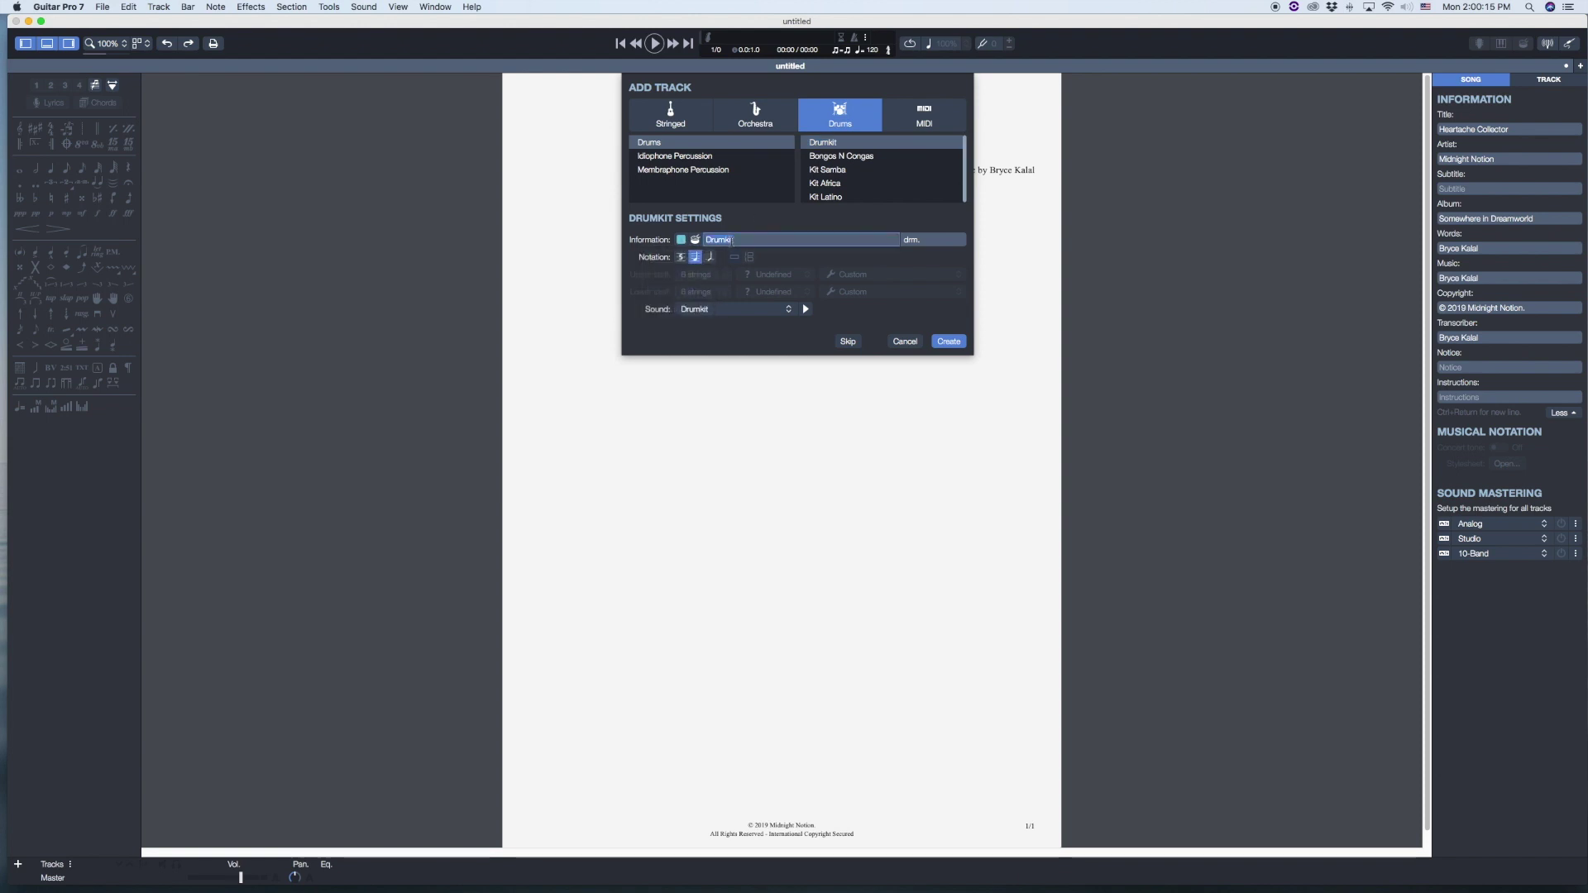
{"action": "type", "text": "Drums"}
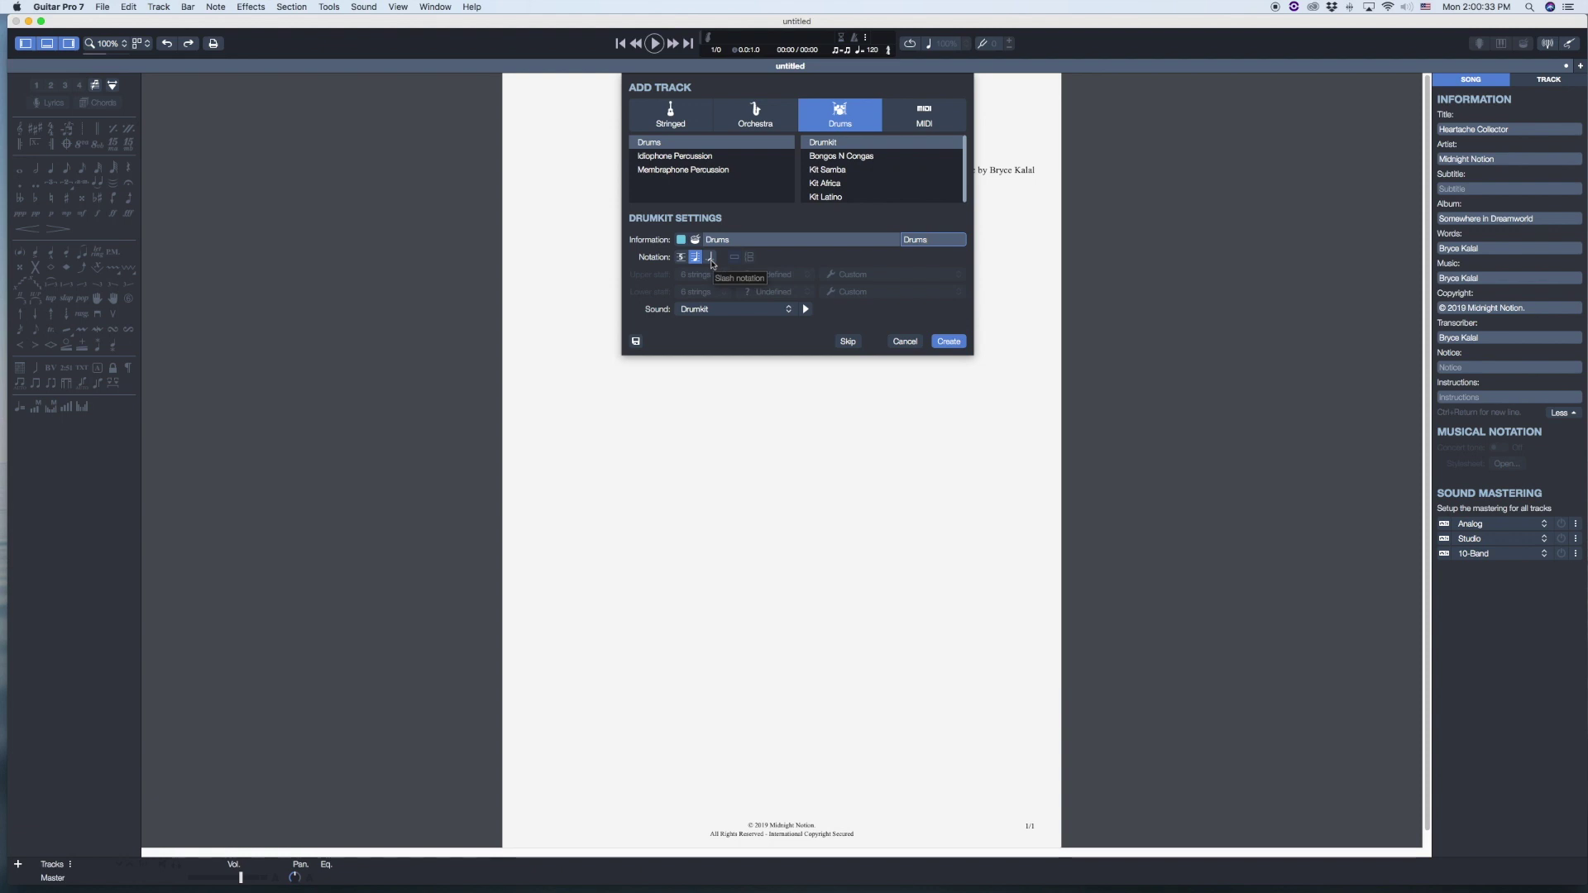
Step: Try the slash and tablature notation options for the drum track and browse its available drumkit sounds
{"action": "left_click", "coordinate": [711, 258]}
{"action": "left_click", "coordinate": [681, 258]}
{"action": "left_click", "coordinate": [711, 258]}
{"action": "left_click", "coordinate": [682, 258]}
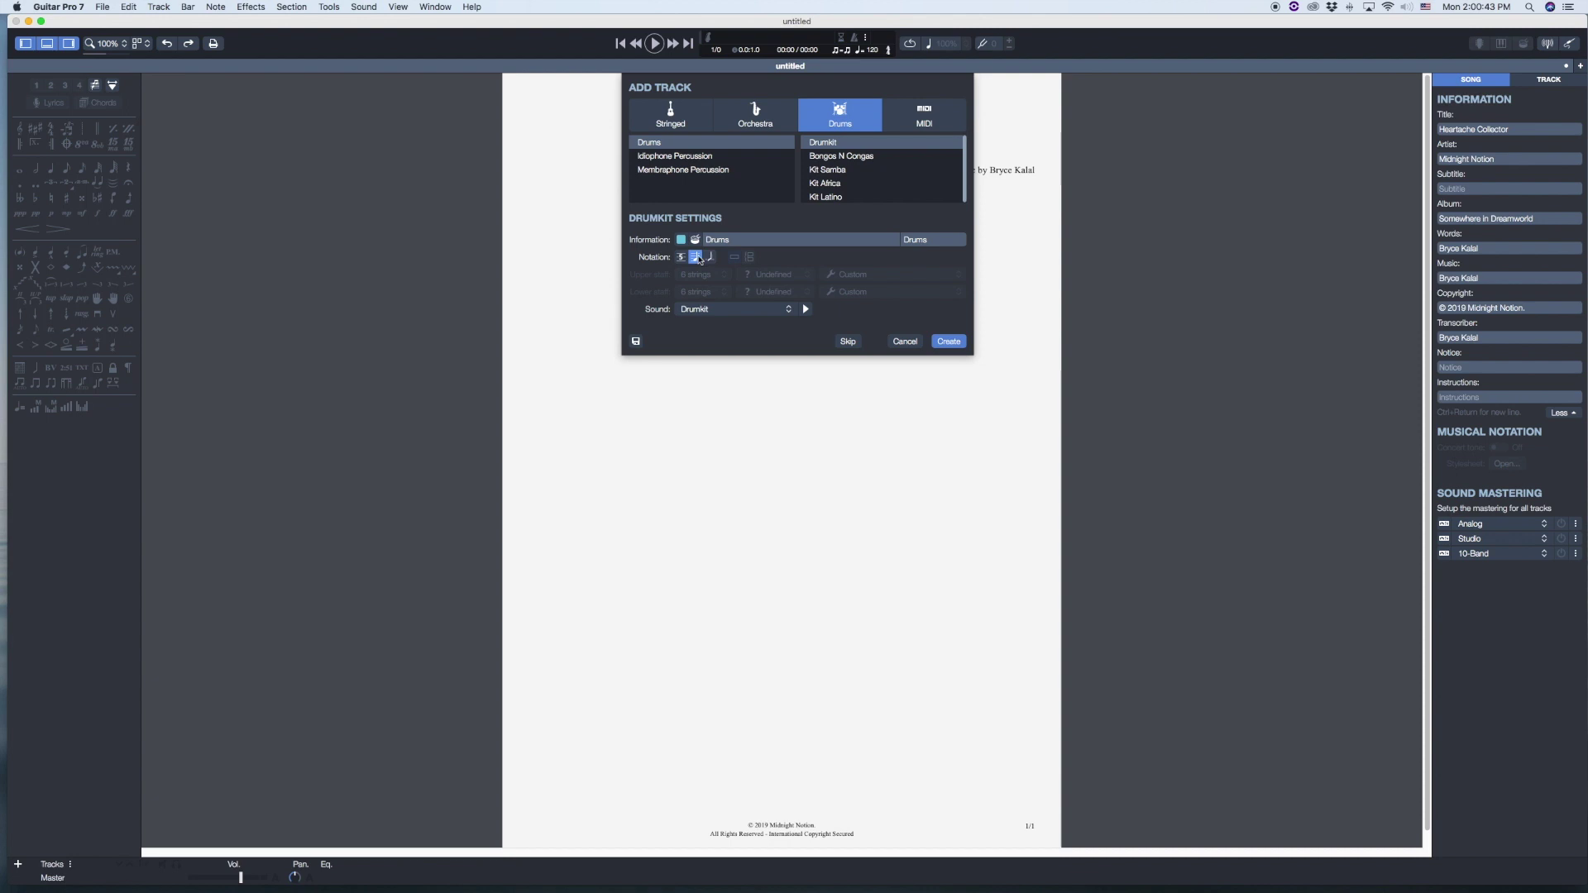
{"action": "left_click", "coordinate": [736, 309]}
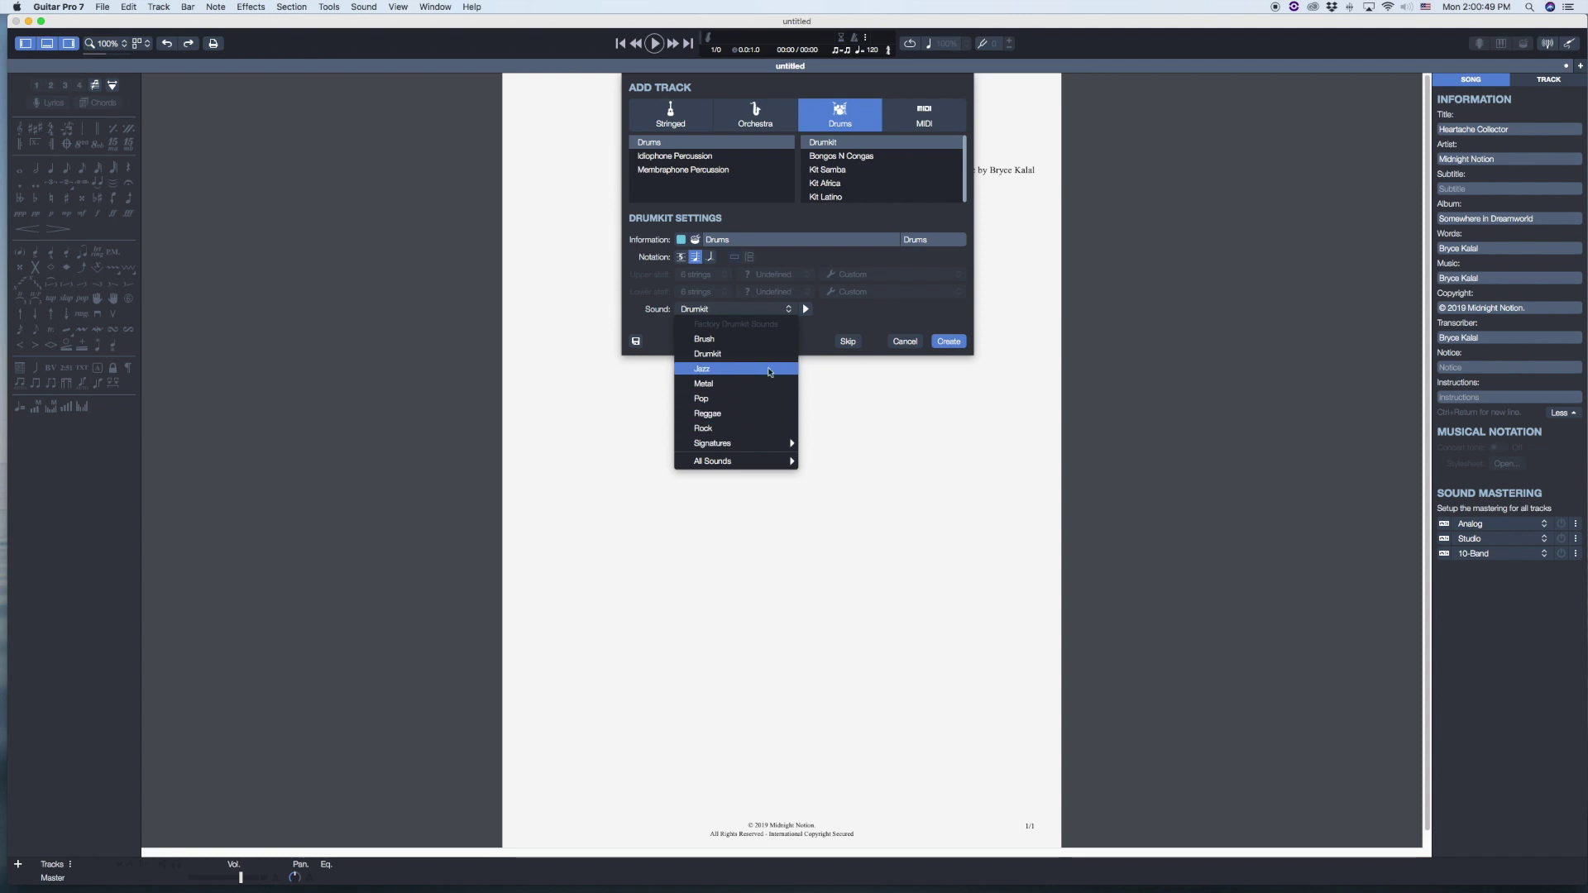
{"action": "left_click", "coordinate": [862, 328]}
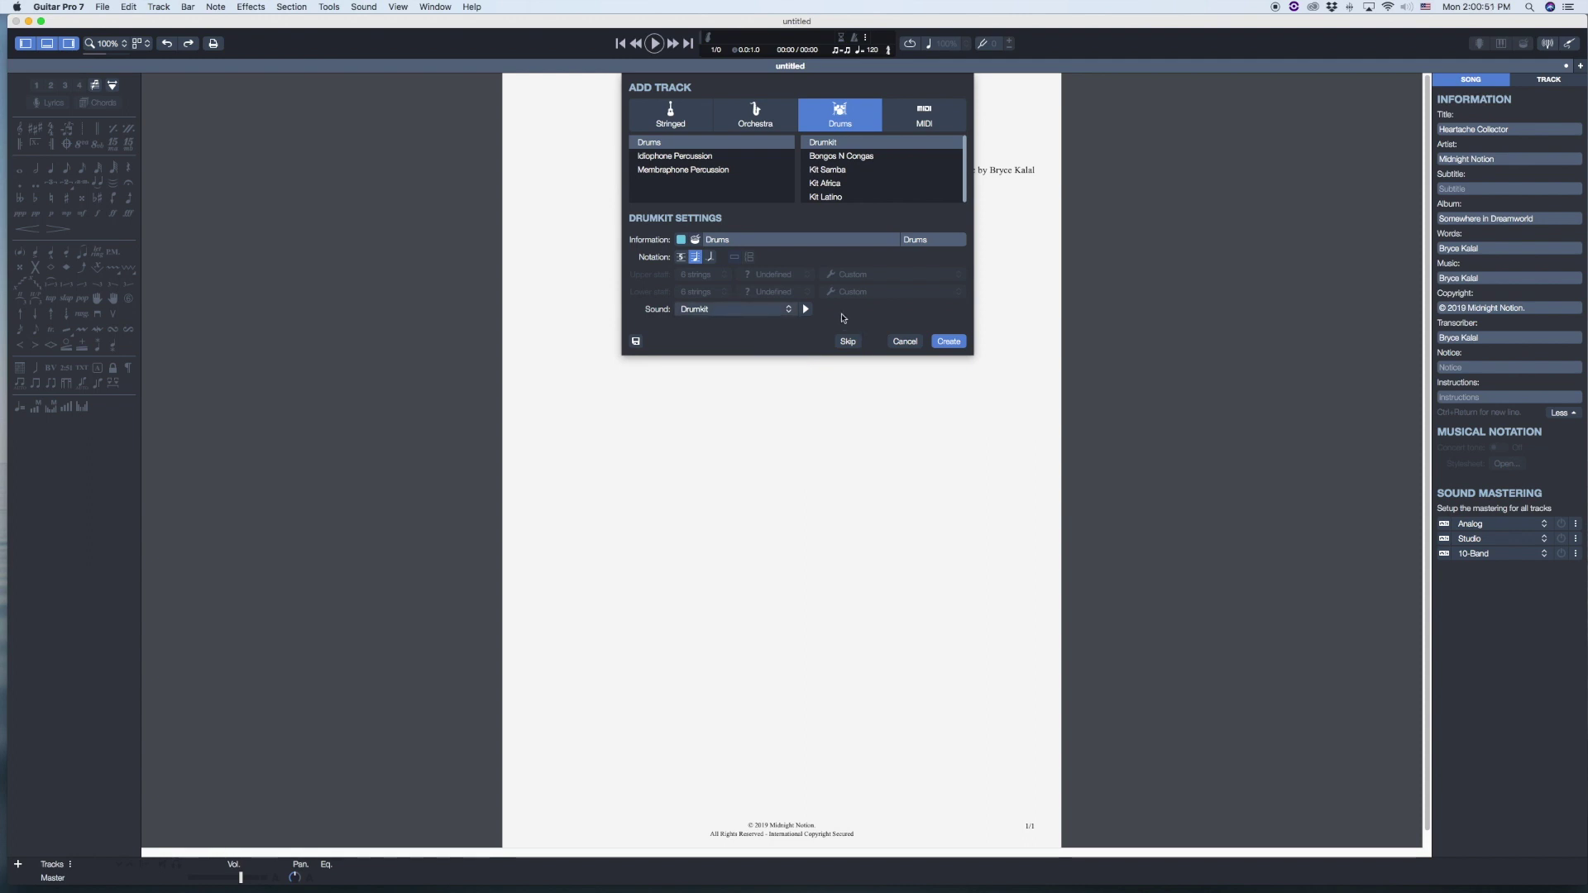
Step: Preview the Drumkit sound for the new drum track
{"action": "left_click", "coordinate": [807, 312]}
{"action": "left_click", "coordinate": [807, 311]}
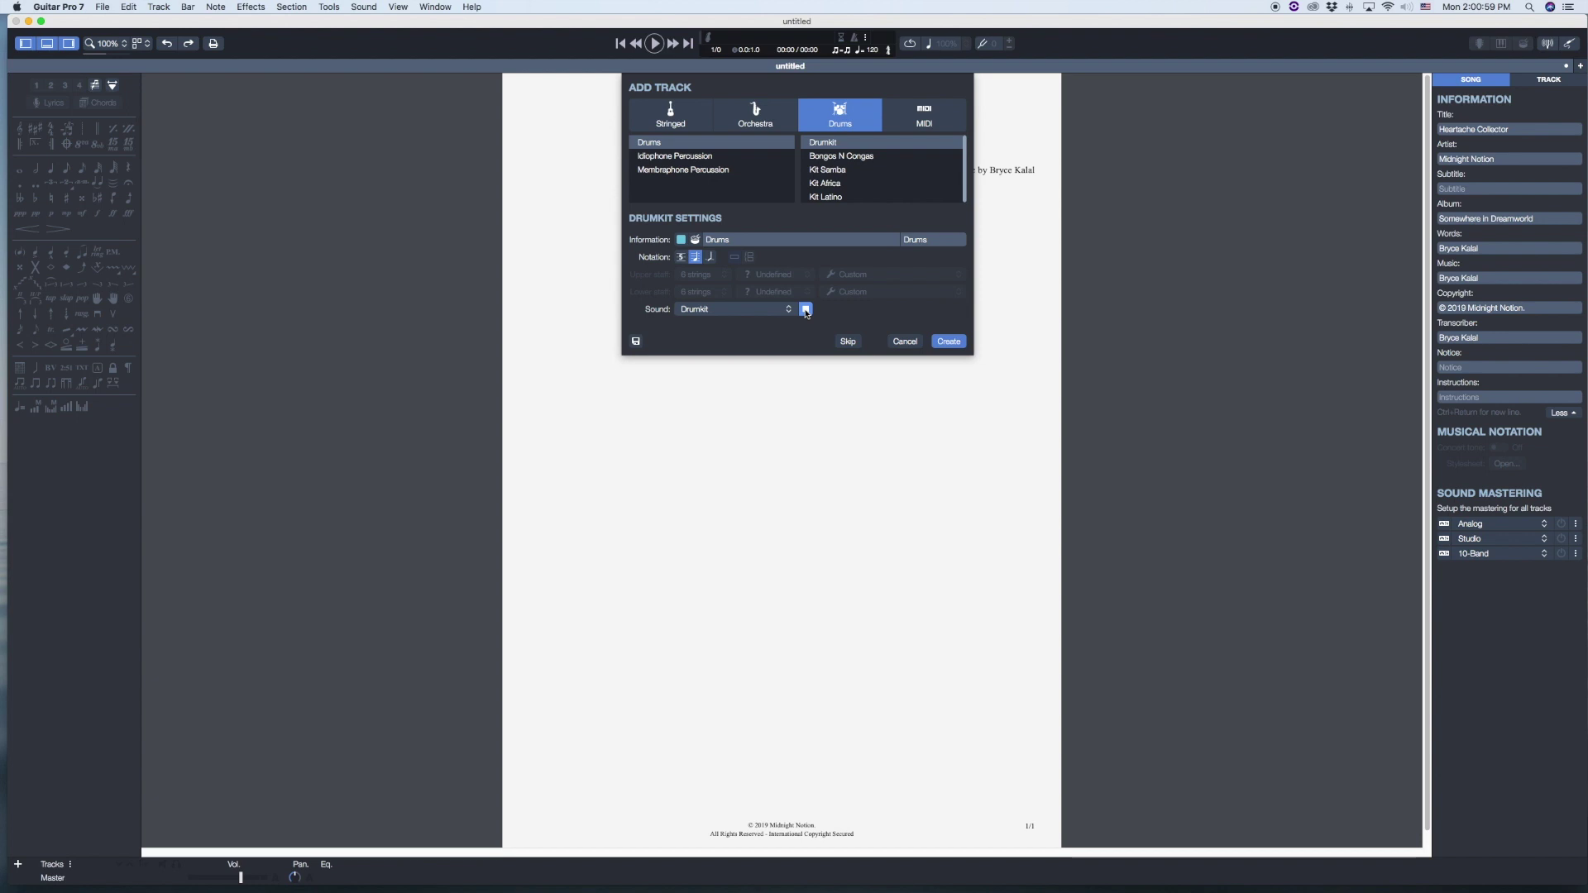
{"action": "left_click", "coordinate": [807, 311]}
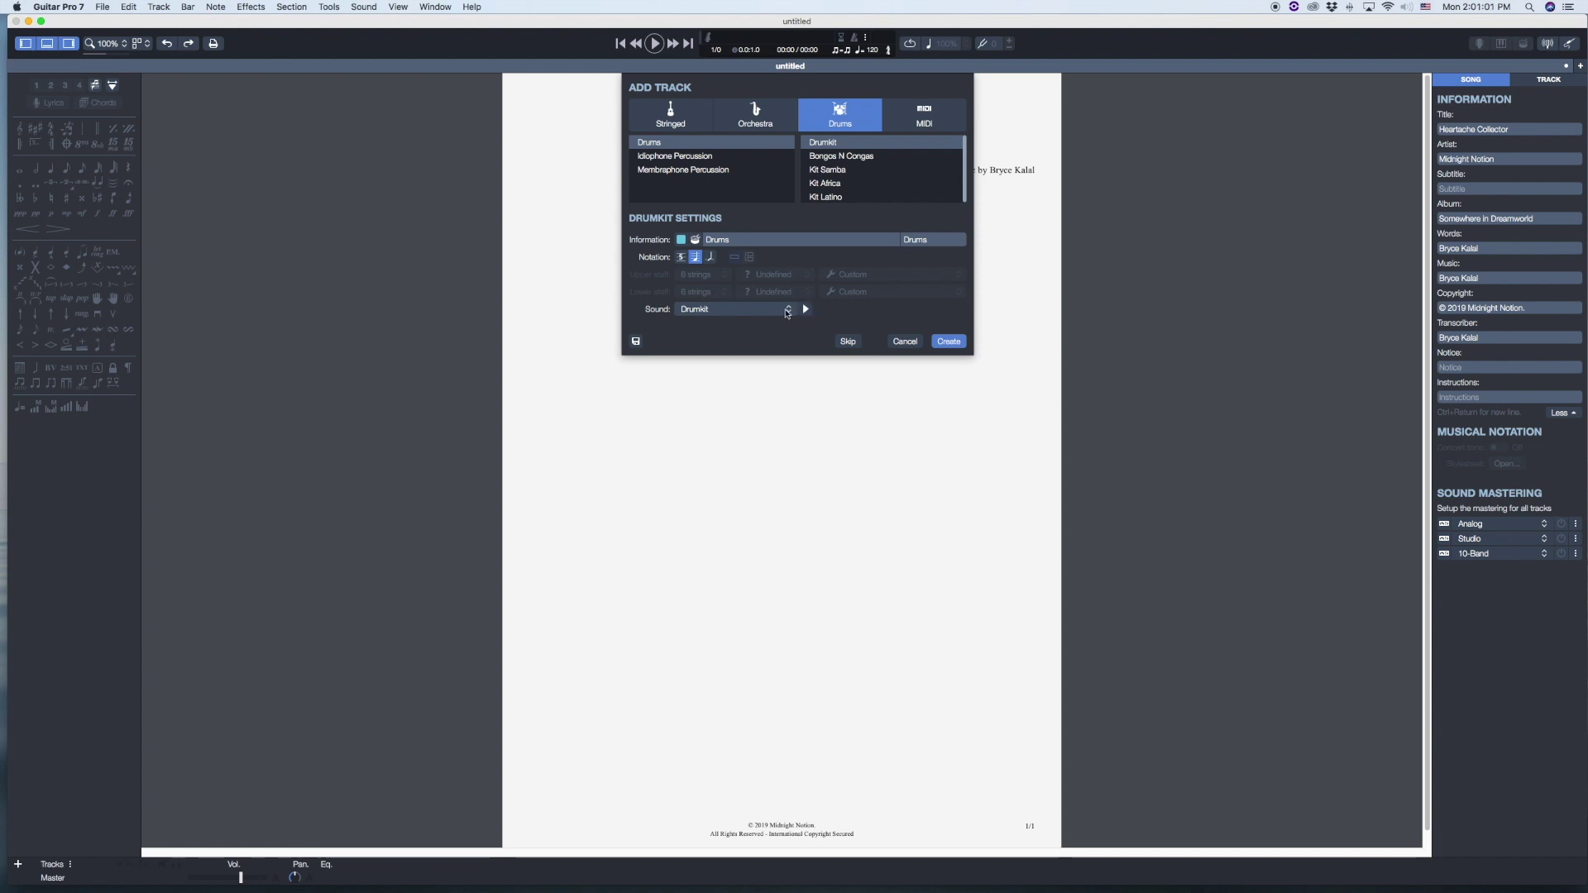
Step: Set the drum track's sound to Rock, preview it and create the track
{"action": "left_click", "coordinate": [787, 313]}
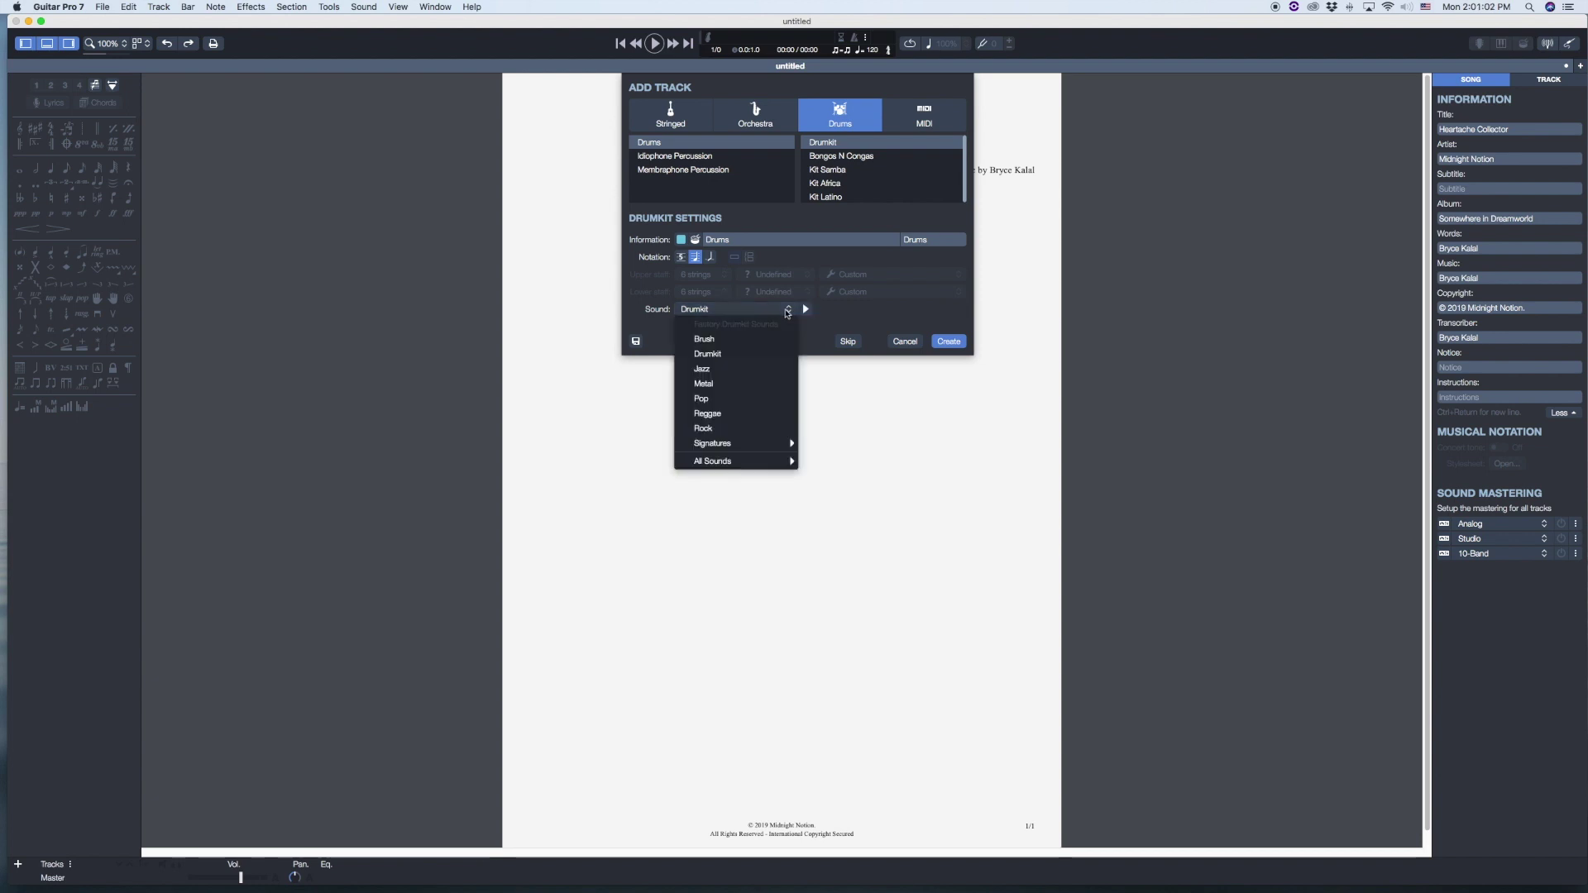
{"action": "left_click", "coordinate": [765, 428]}
{"action": "left_click", "coordinate": [806, 310]}
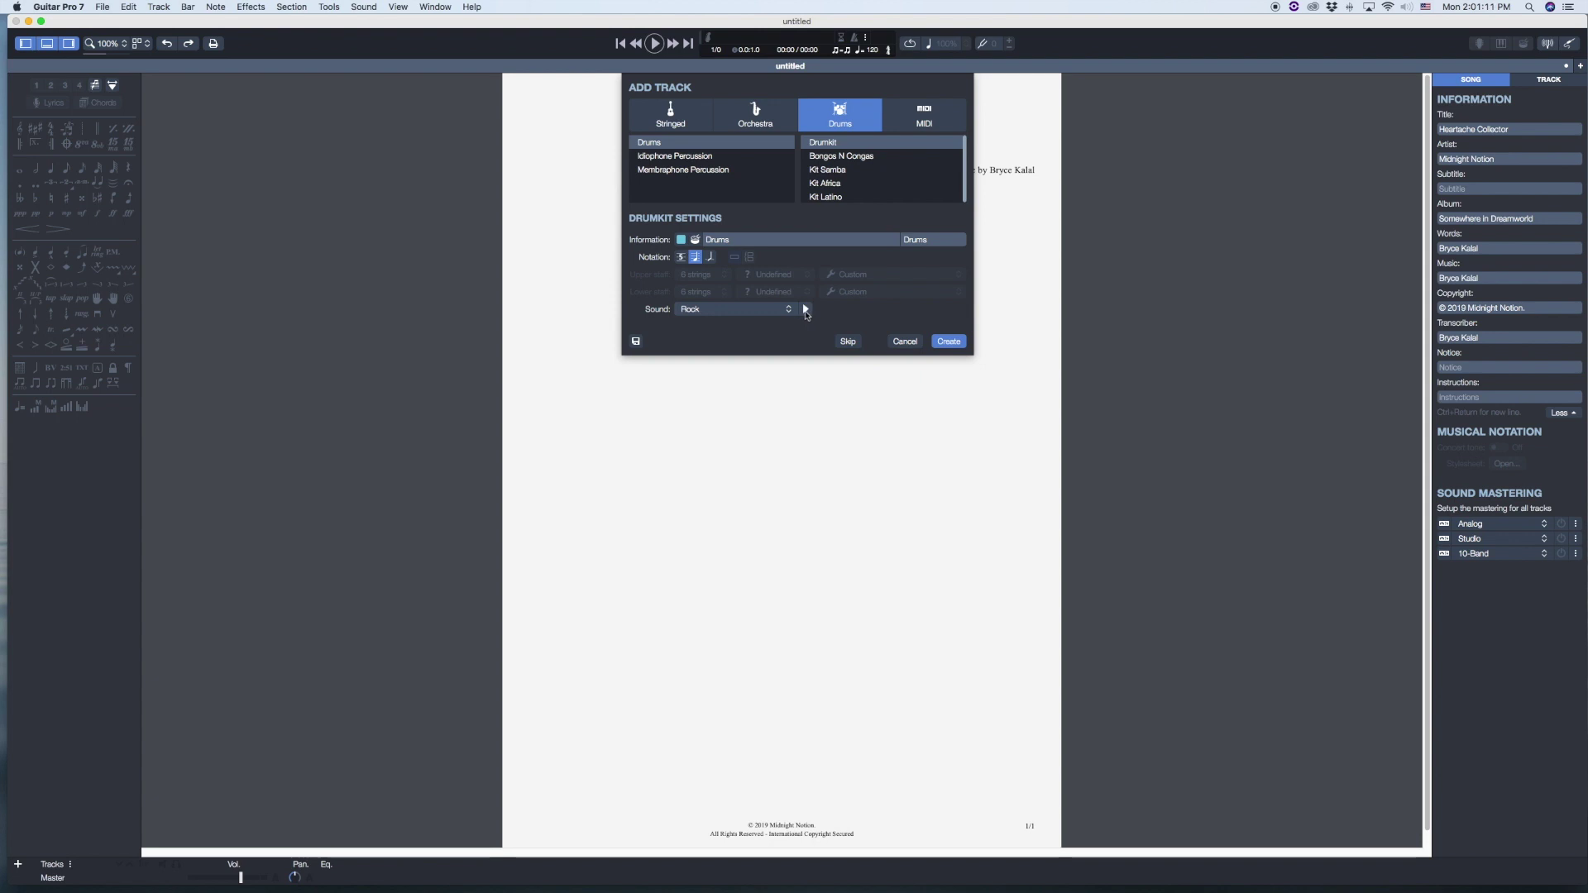
{"action": "left_click", "coordinate": [956, 343]}
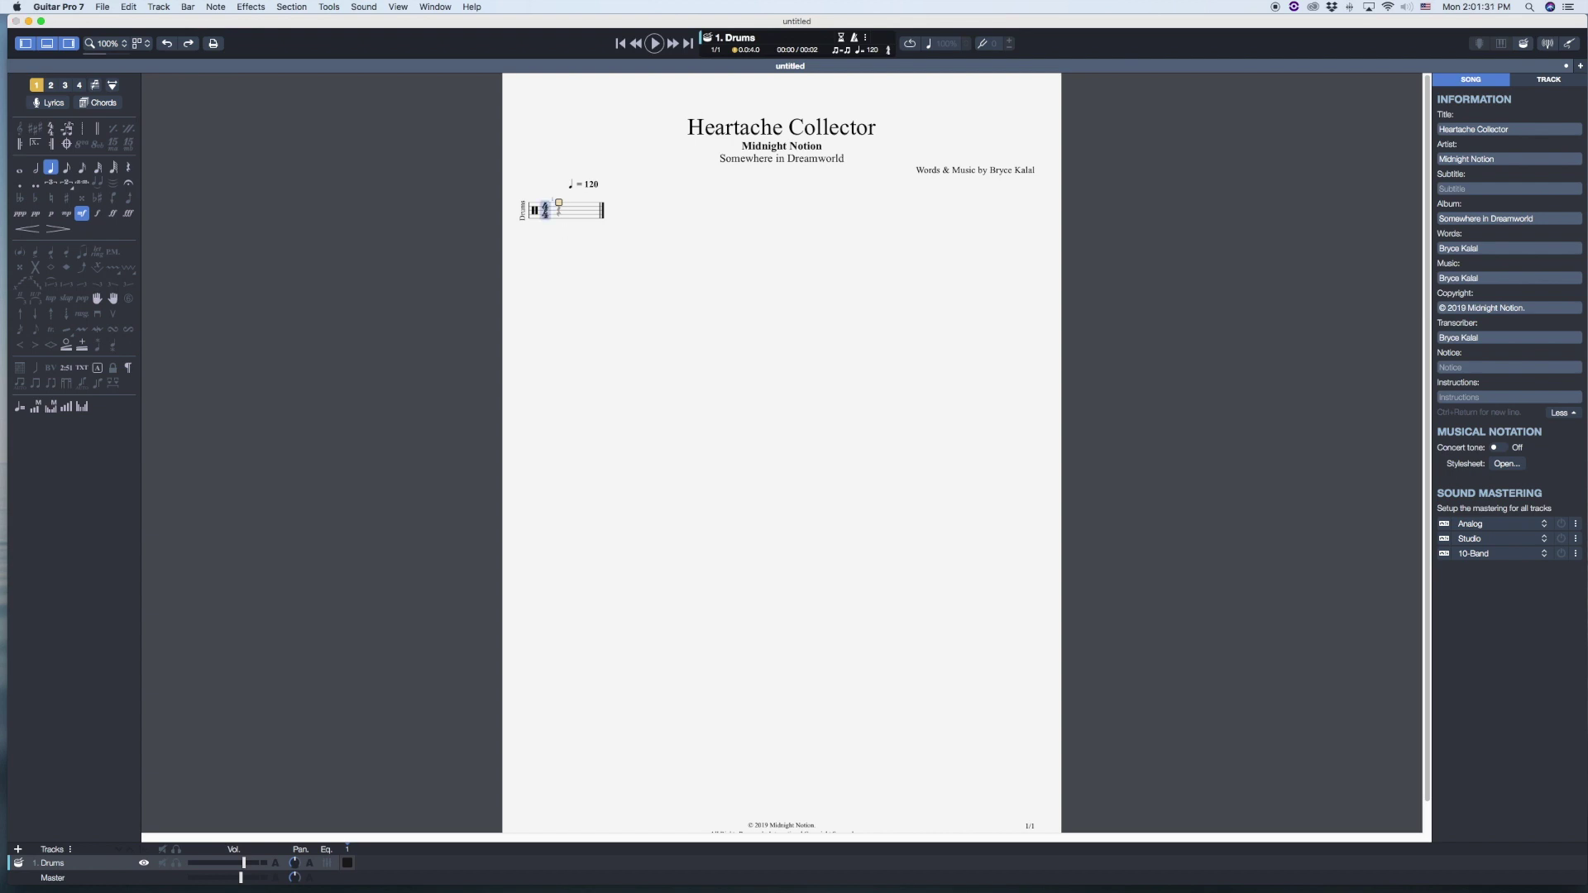
Step: Examine the bar's time signature settings, including the custom numerator choices and the beaming, without changing them
{"action": "left_click", "coordinate": [545, 212]}
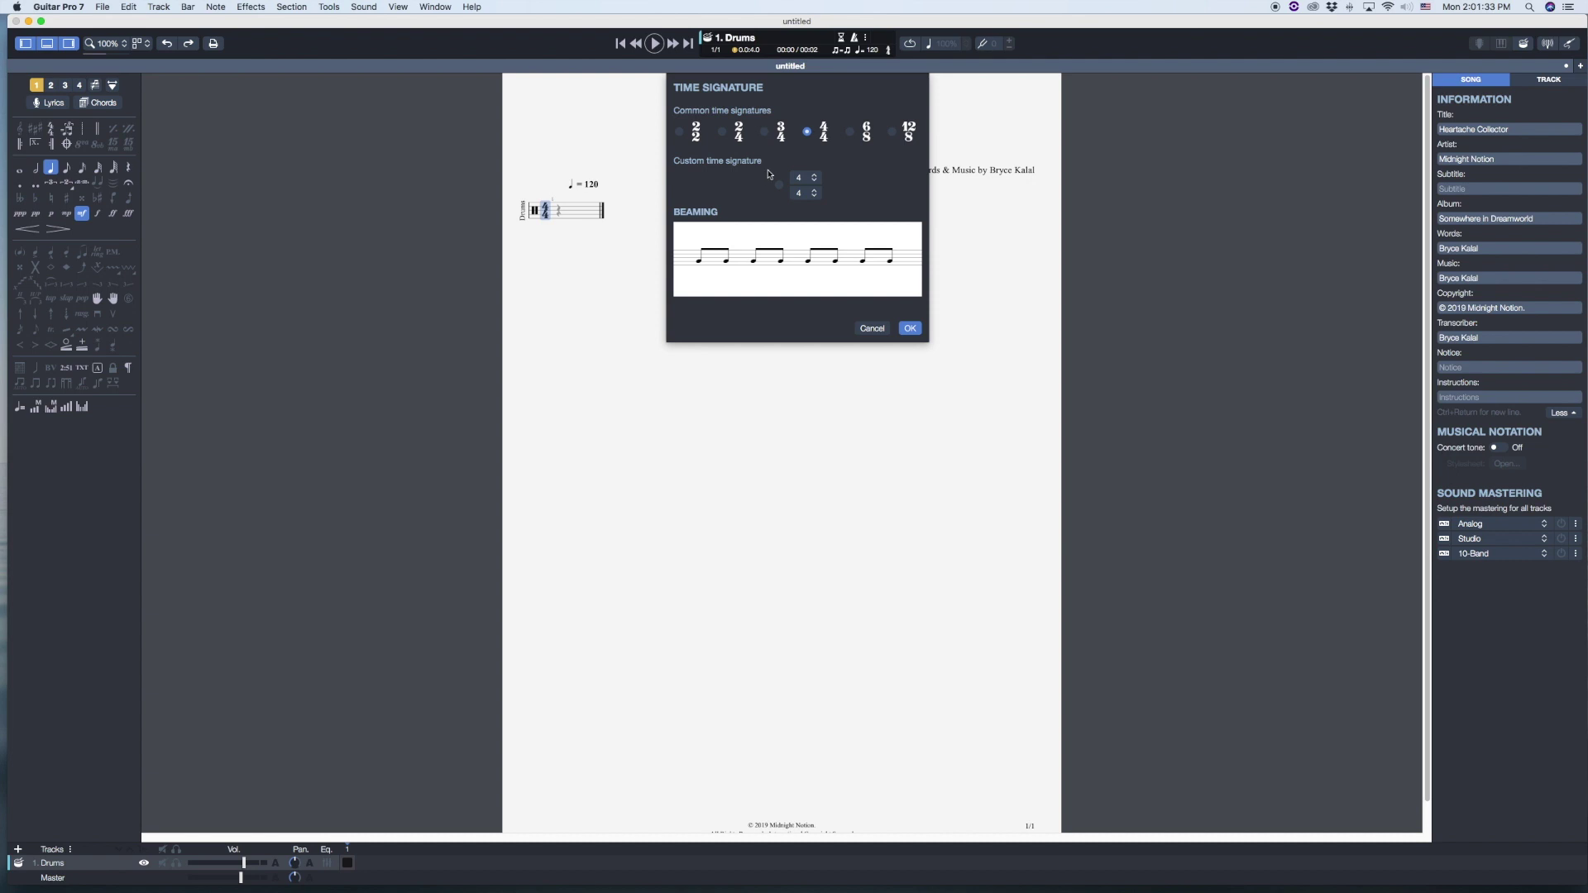
{"action": "left_click", "coordinate": [818, 178]}
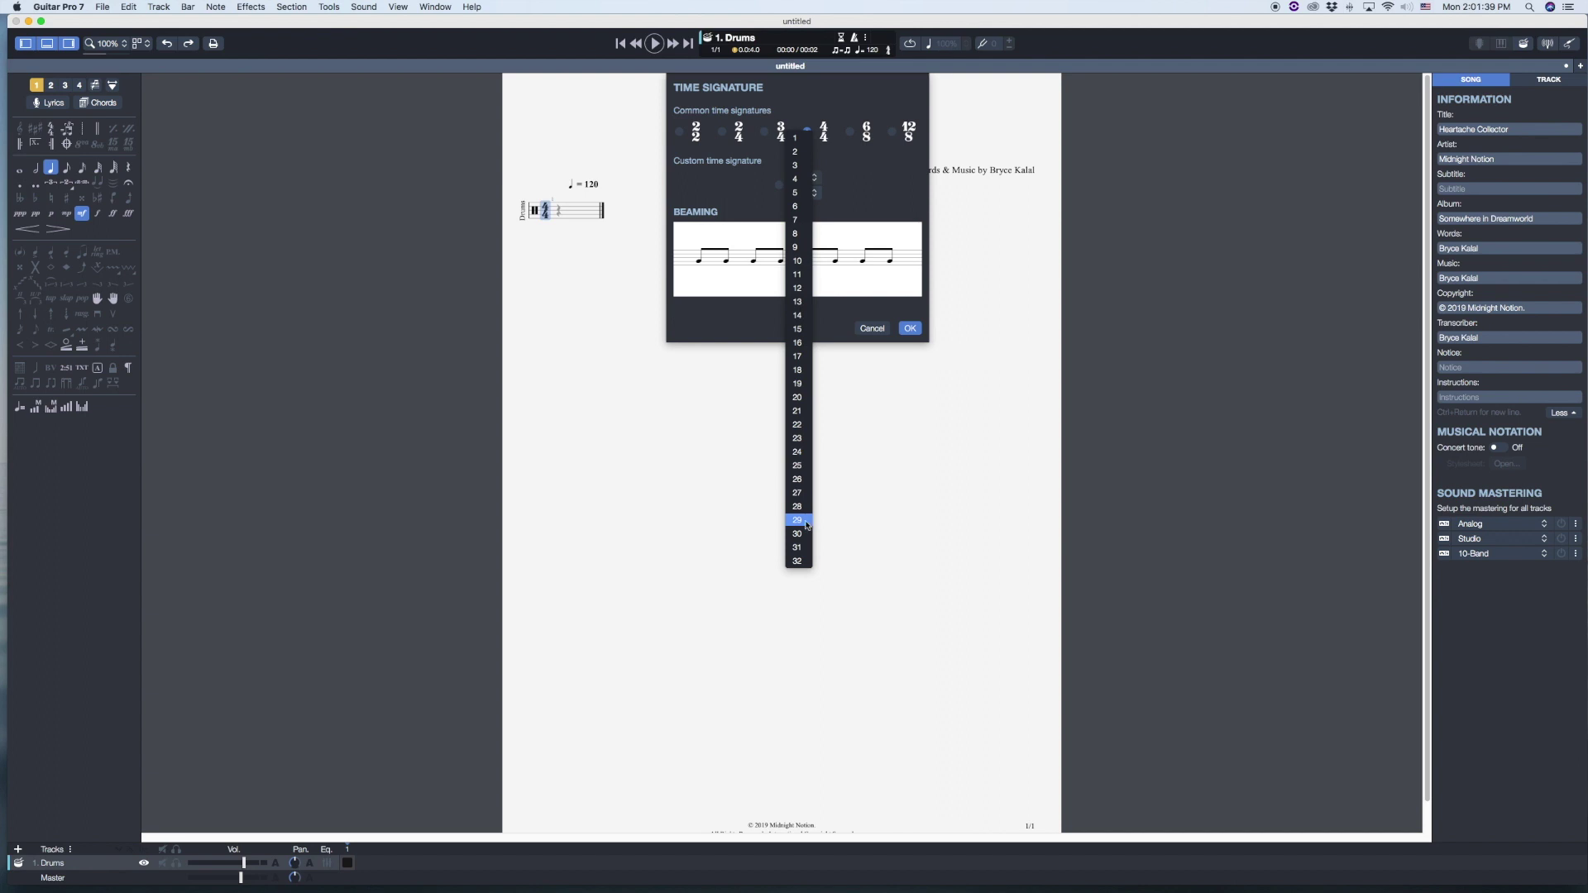
{"action": "left_click", "coordinate": [869, 236]}
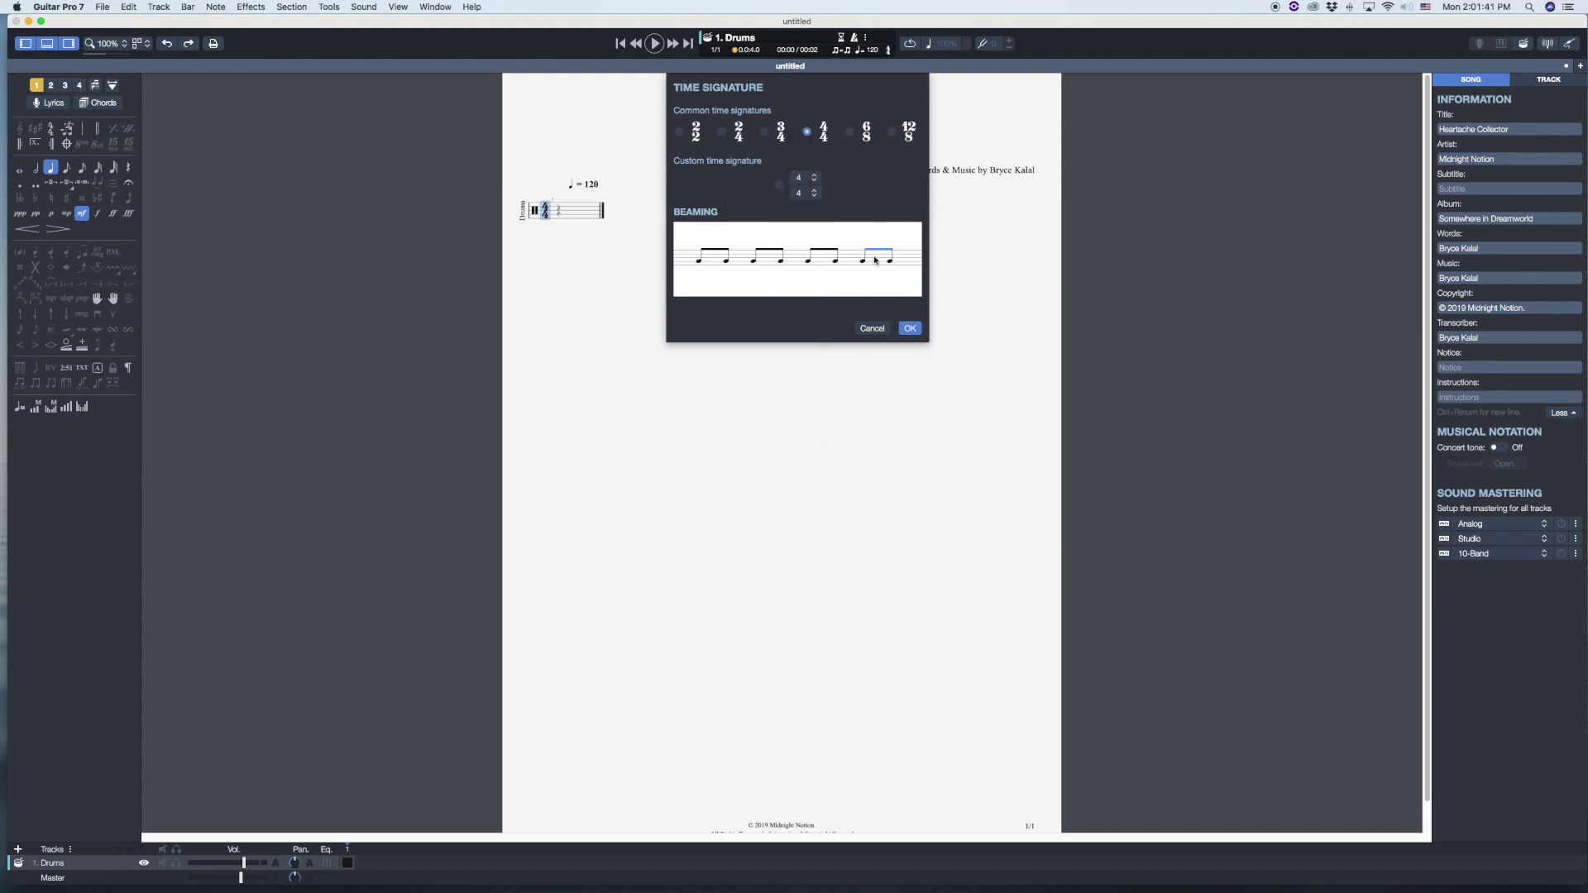
{"action": "left_click", "coordinate": [864, 327]}
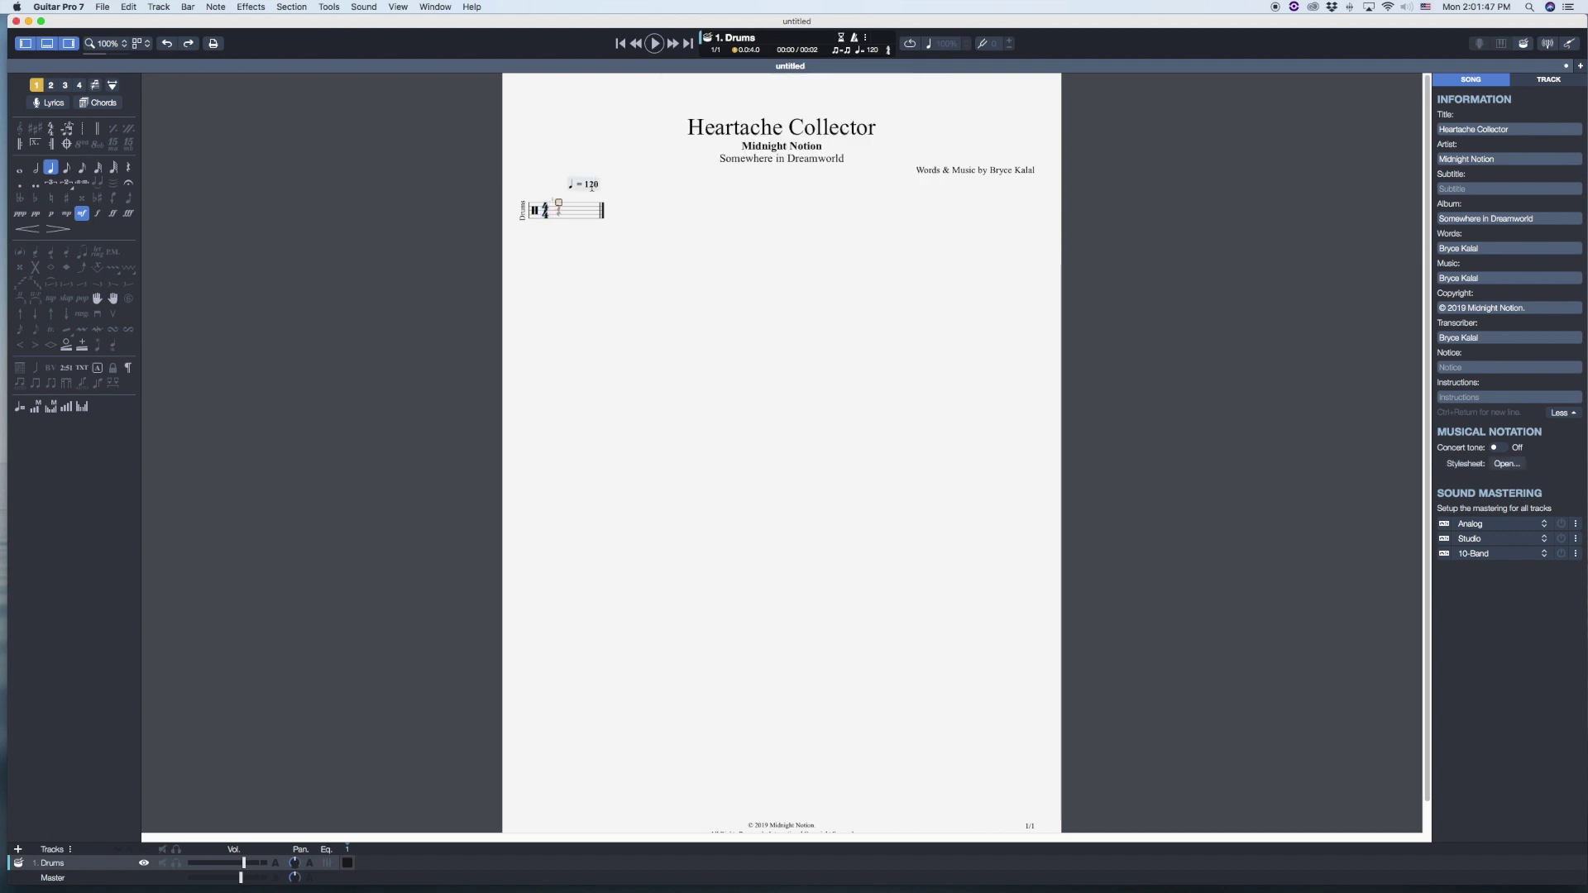
Step: Try a tempo of 155 bpm for the score's opening tempo marking and try tapping in the tempo
{"action": "double_click", "coordinate": [591, 187]}
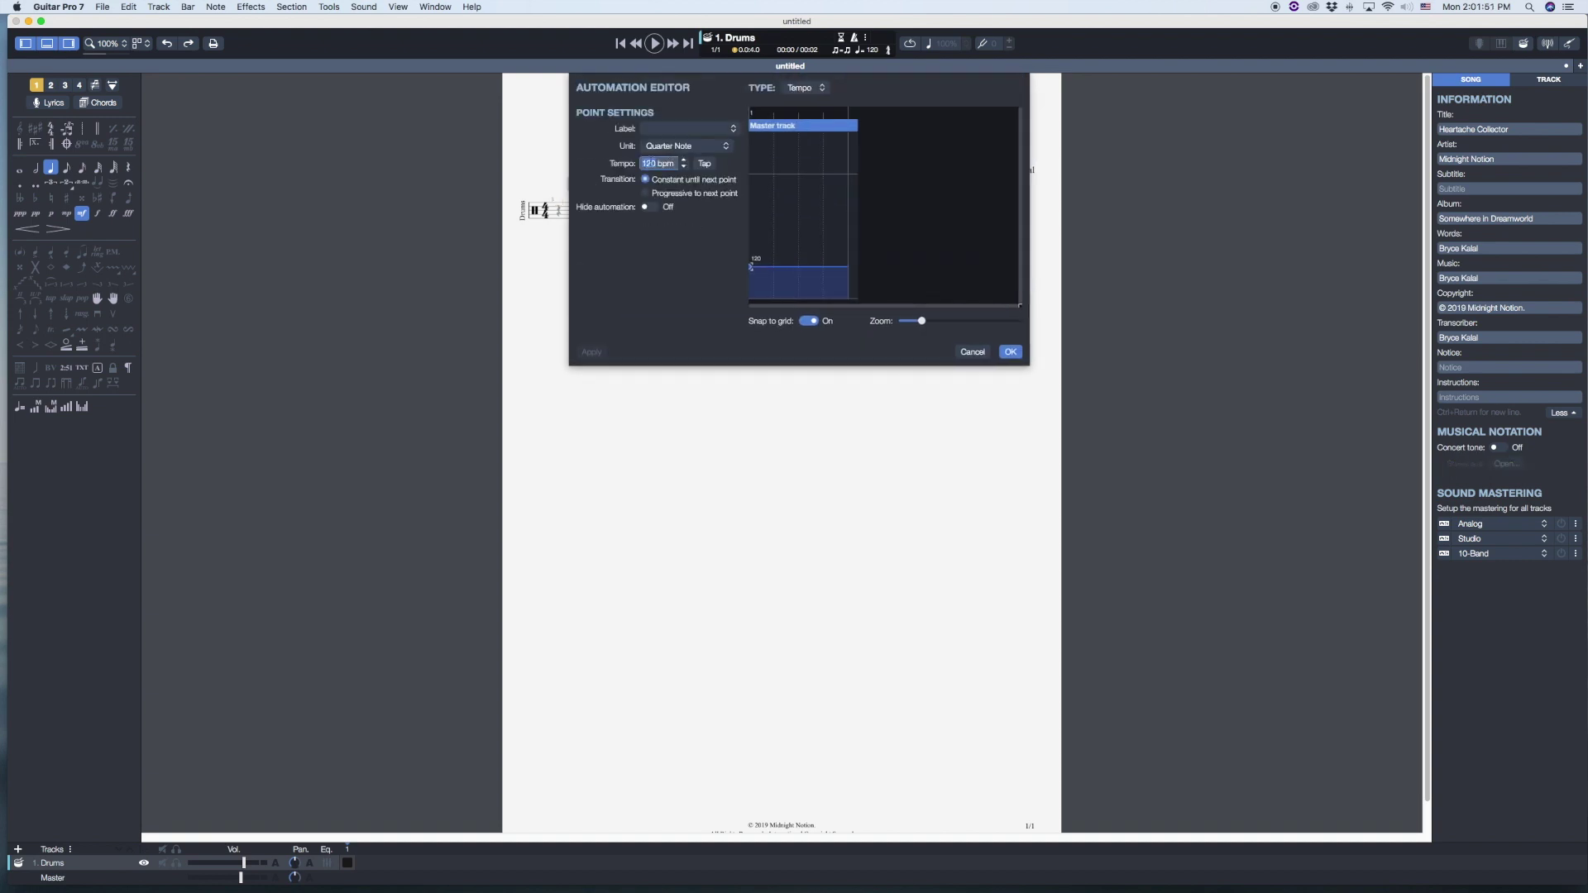
{"action": "type", "text": "155"}
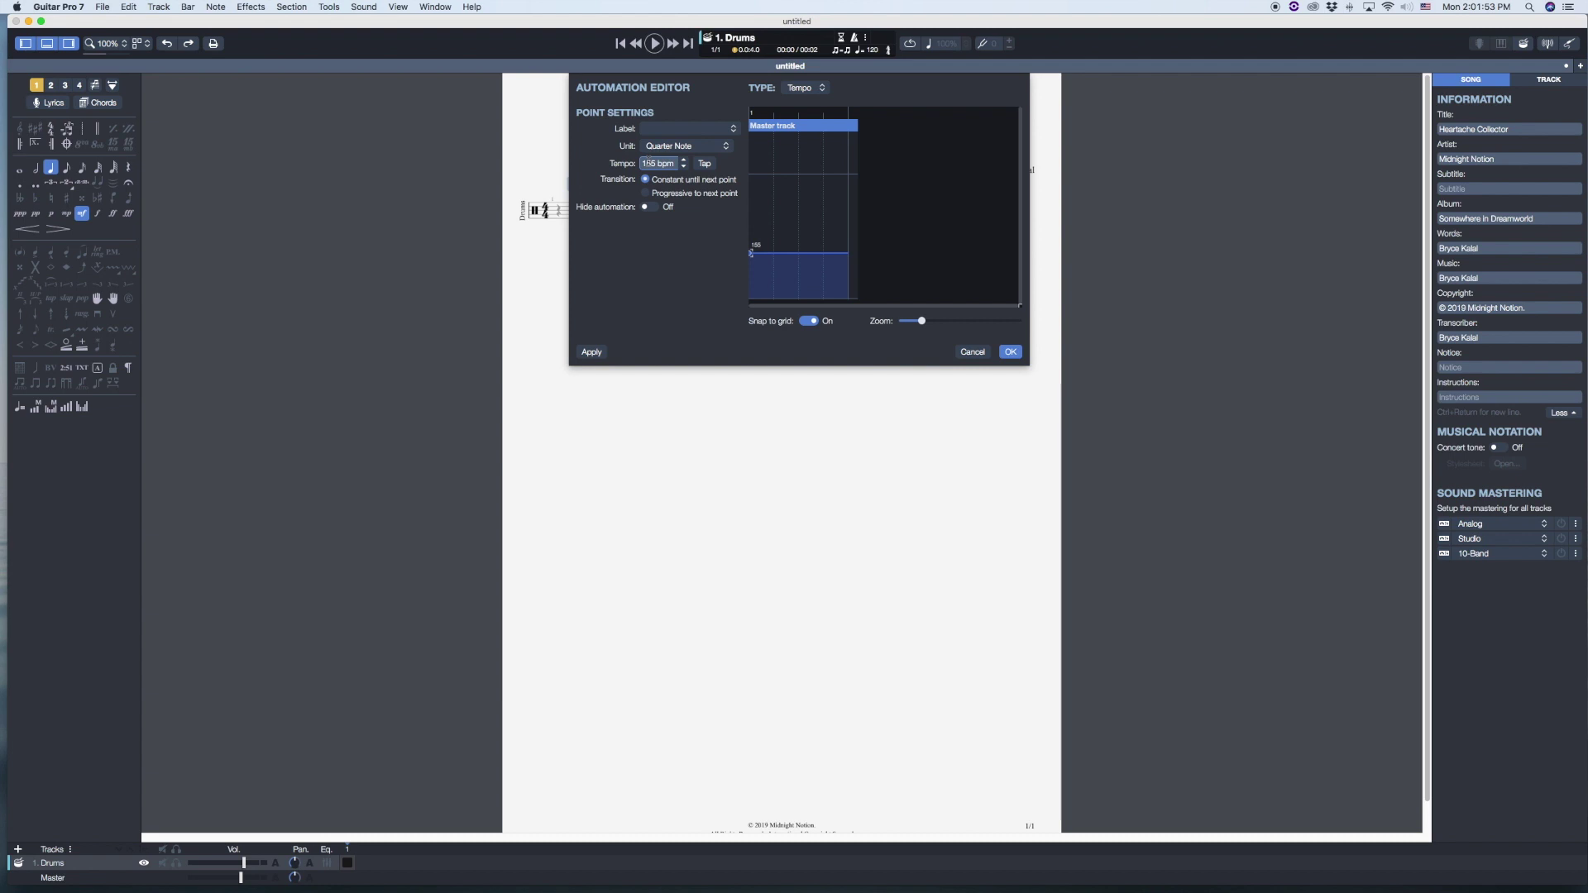
{"action": "left_click", "coordinate": [705, 164]}
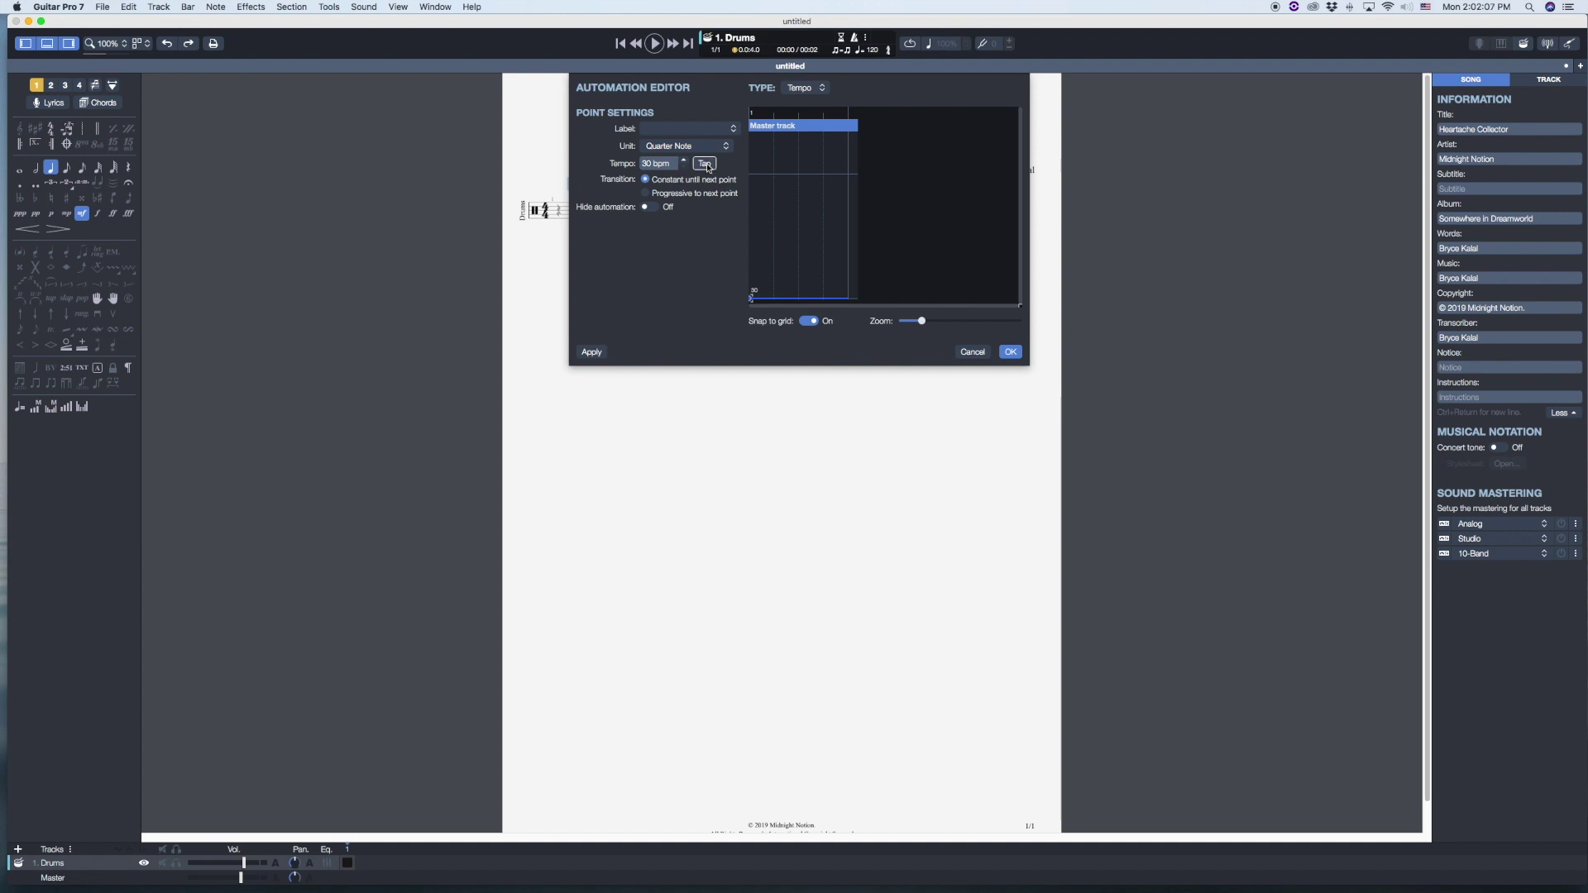
{"action": "left_click", "coordinate": [706, 164]}
{"action": "left_click", "coordinate": [706, 164]}
{"action": "left_click", "coordinate": [706, 164]}
{"action": "left_click", "coordinate": [705, 164]}
{"action": "left_click", "coordinate": [706, 163]}
{"action": "left_click", "coordinate": [705, 163]}
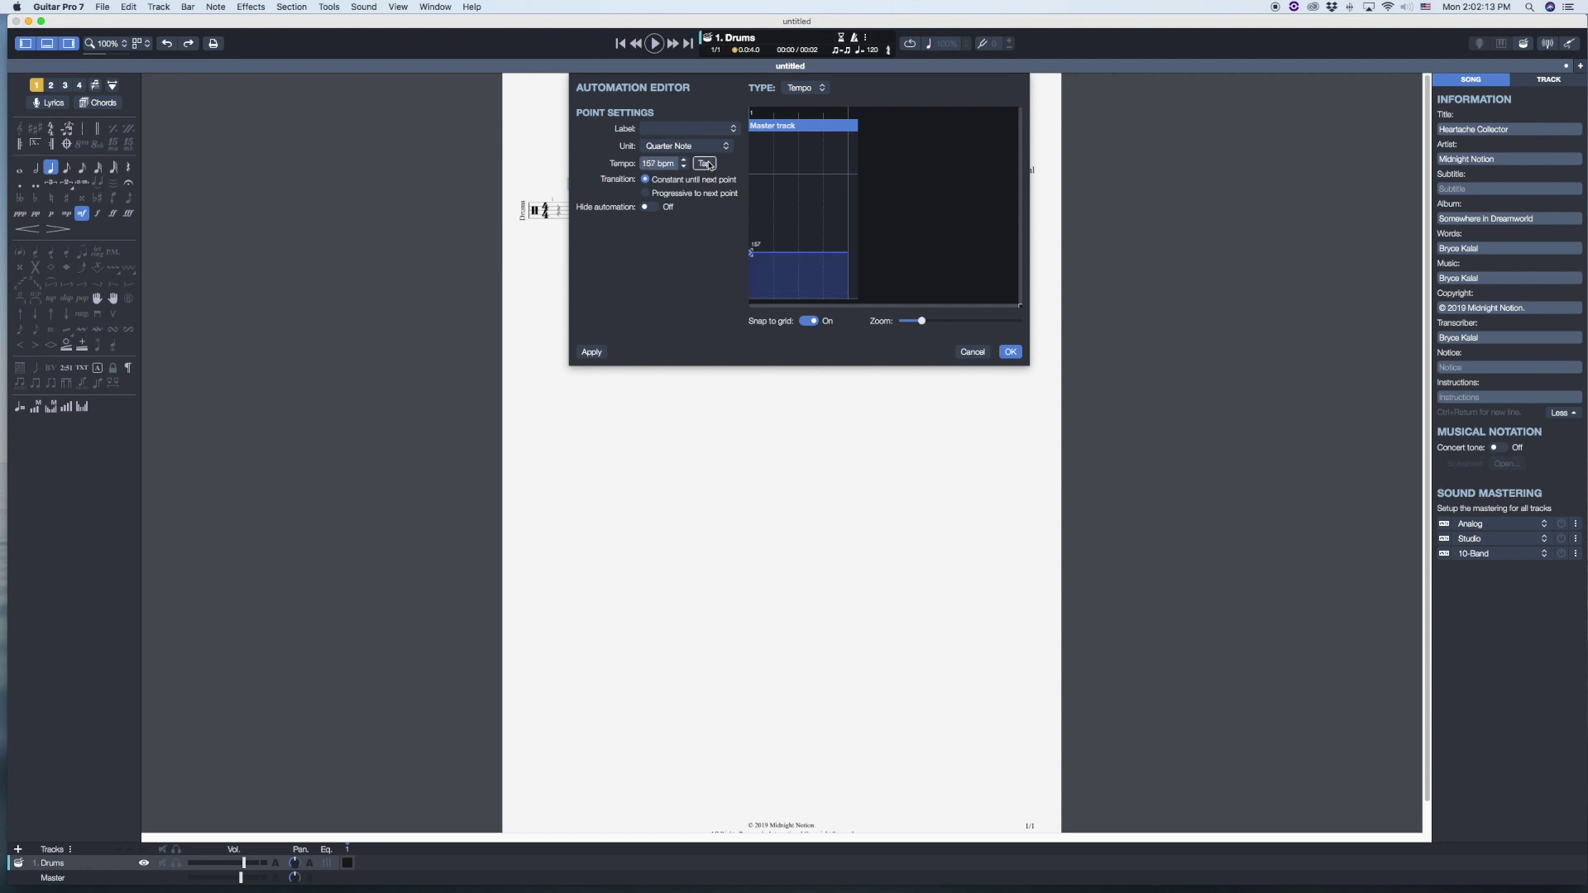
{"action": "left_click", "coordinate": [706, 164]}
{"action": "left_click", "coordinate": [707, 164]}
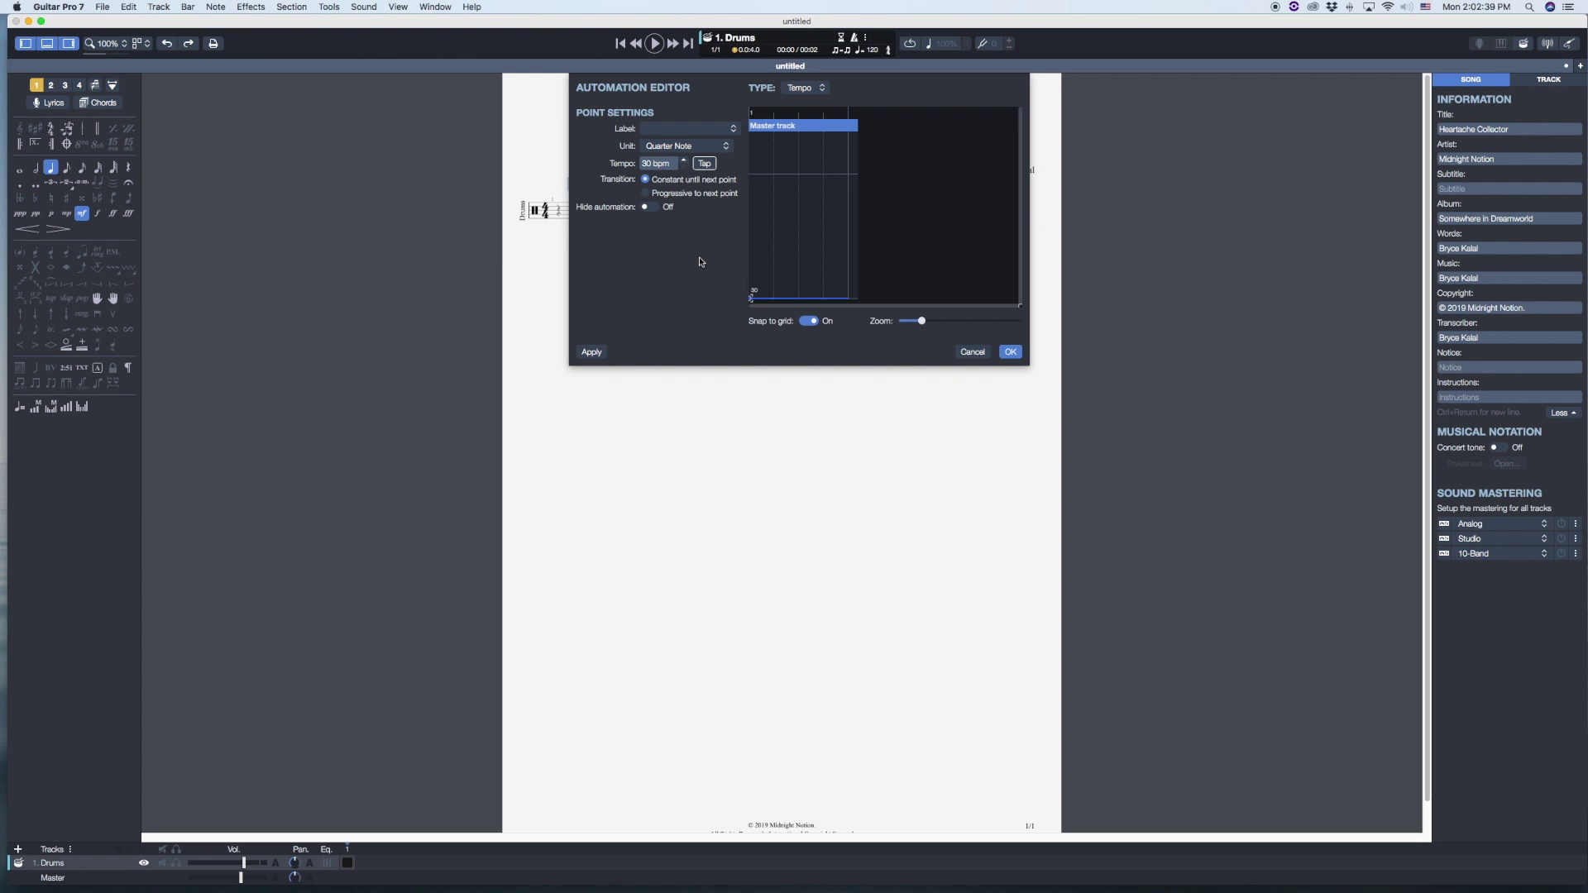
Step: Try a typed tempo of 155 bpm plus an extra tempo point of about 116 bpm, and discard the tempo edits
{"action": "type", "text": "159"}
{"action": "key", "text": "Return"}
{"action": "key", "text": "Down"}
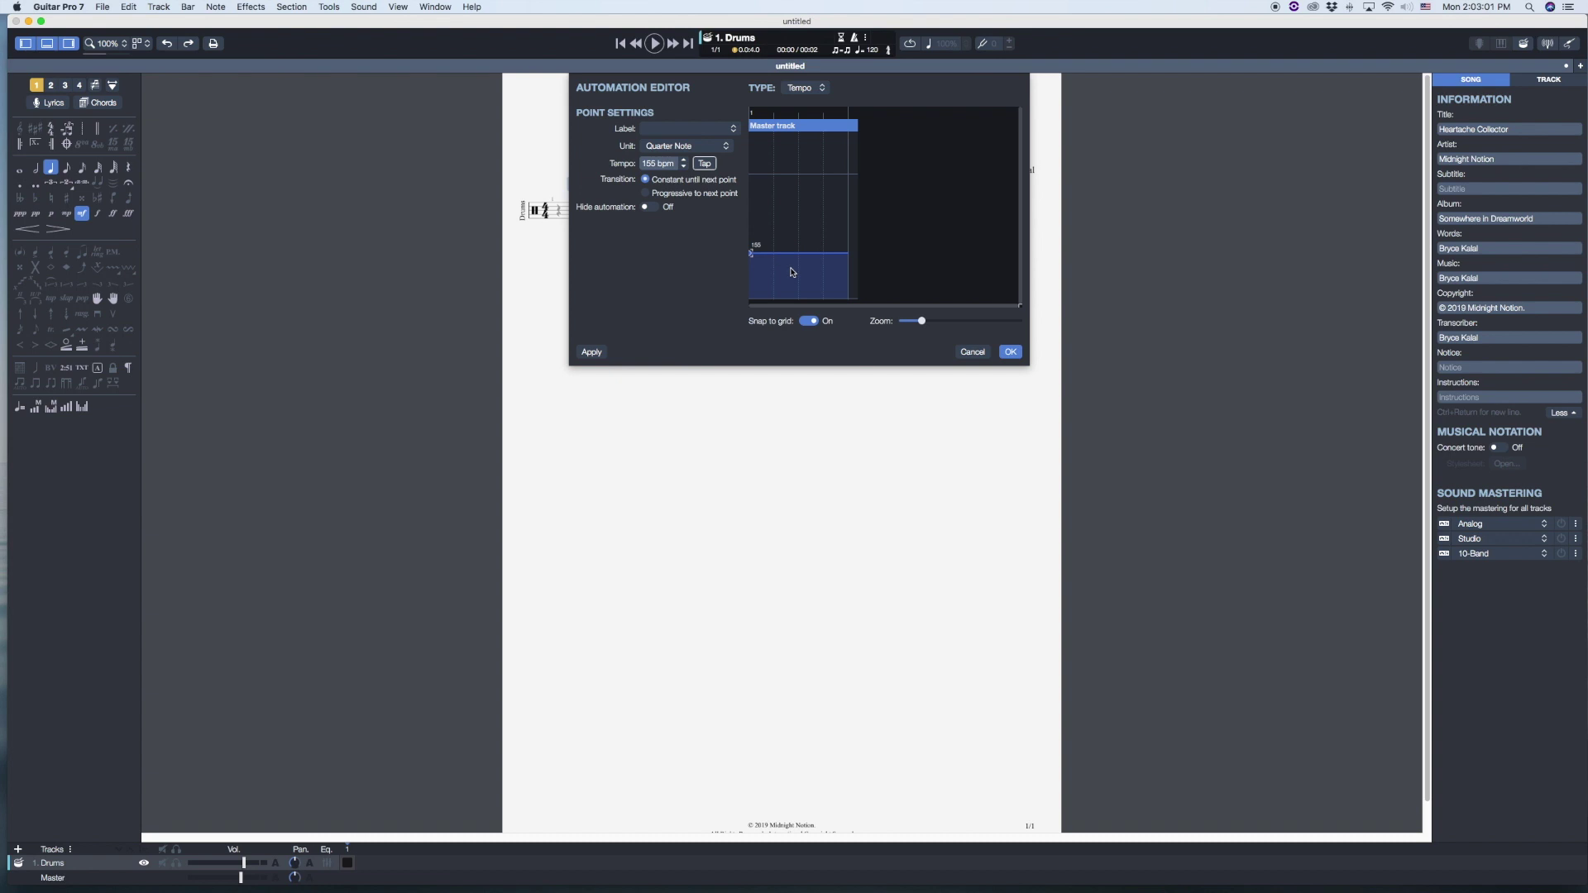
{"action": "left_click_drag", "start_coordinate": [817, 257], "coordinate": [762, 270]}
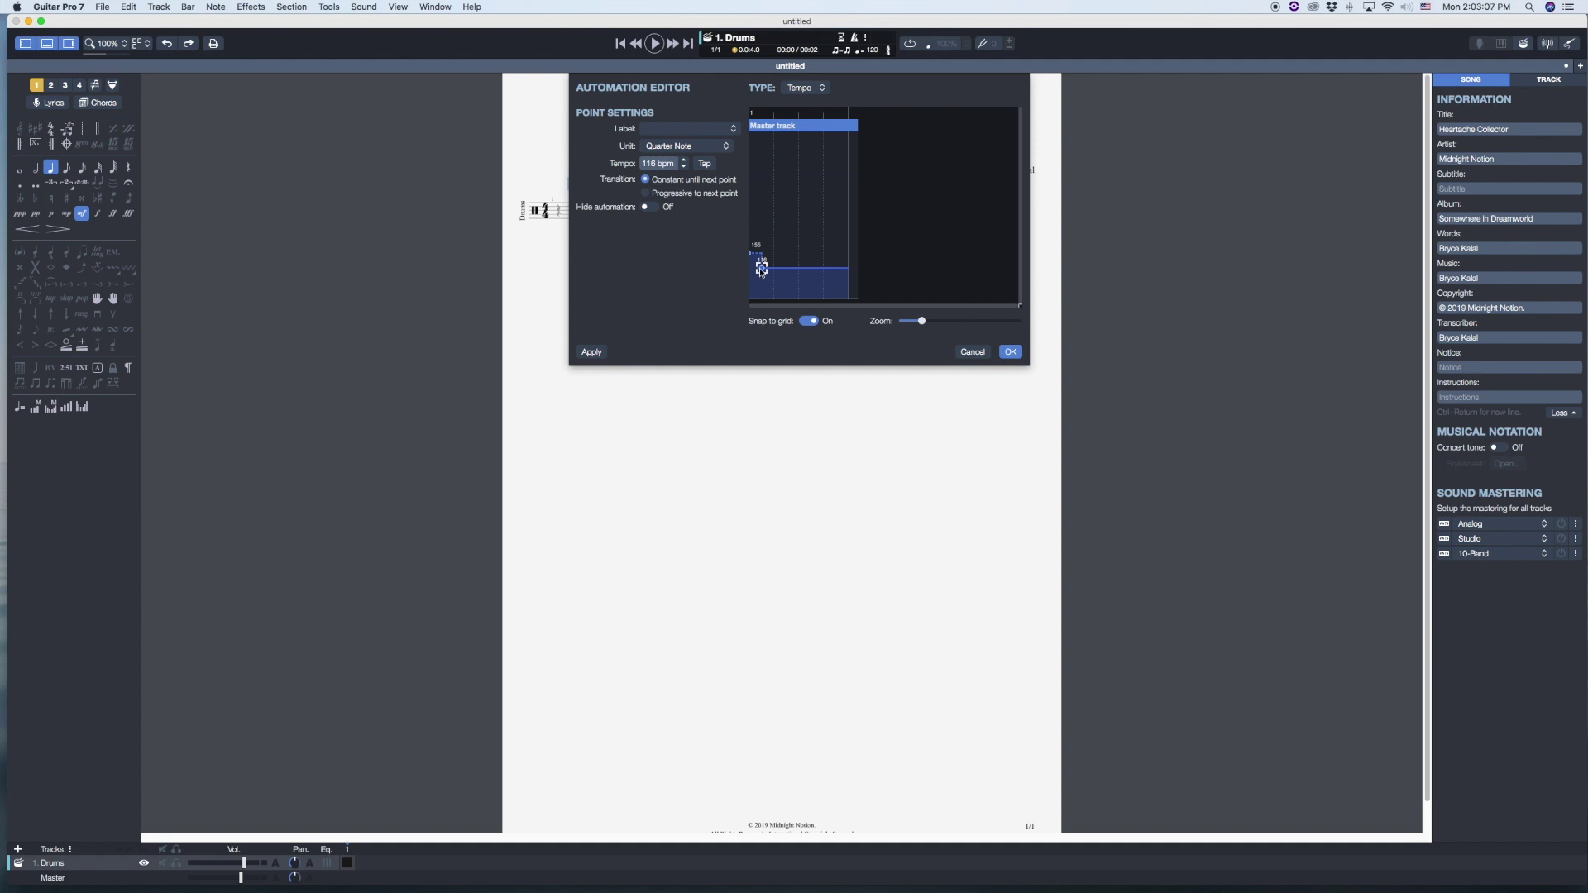
{"action": "left_click", "coordinate": [973, 351]}
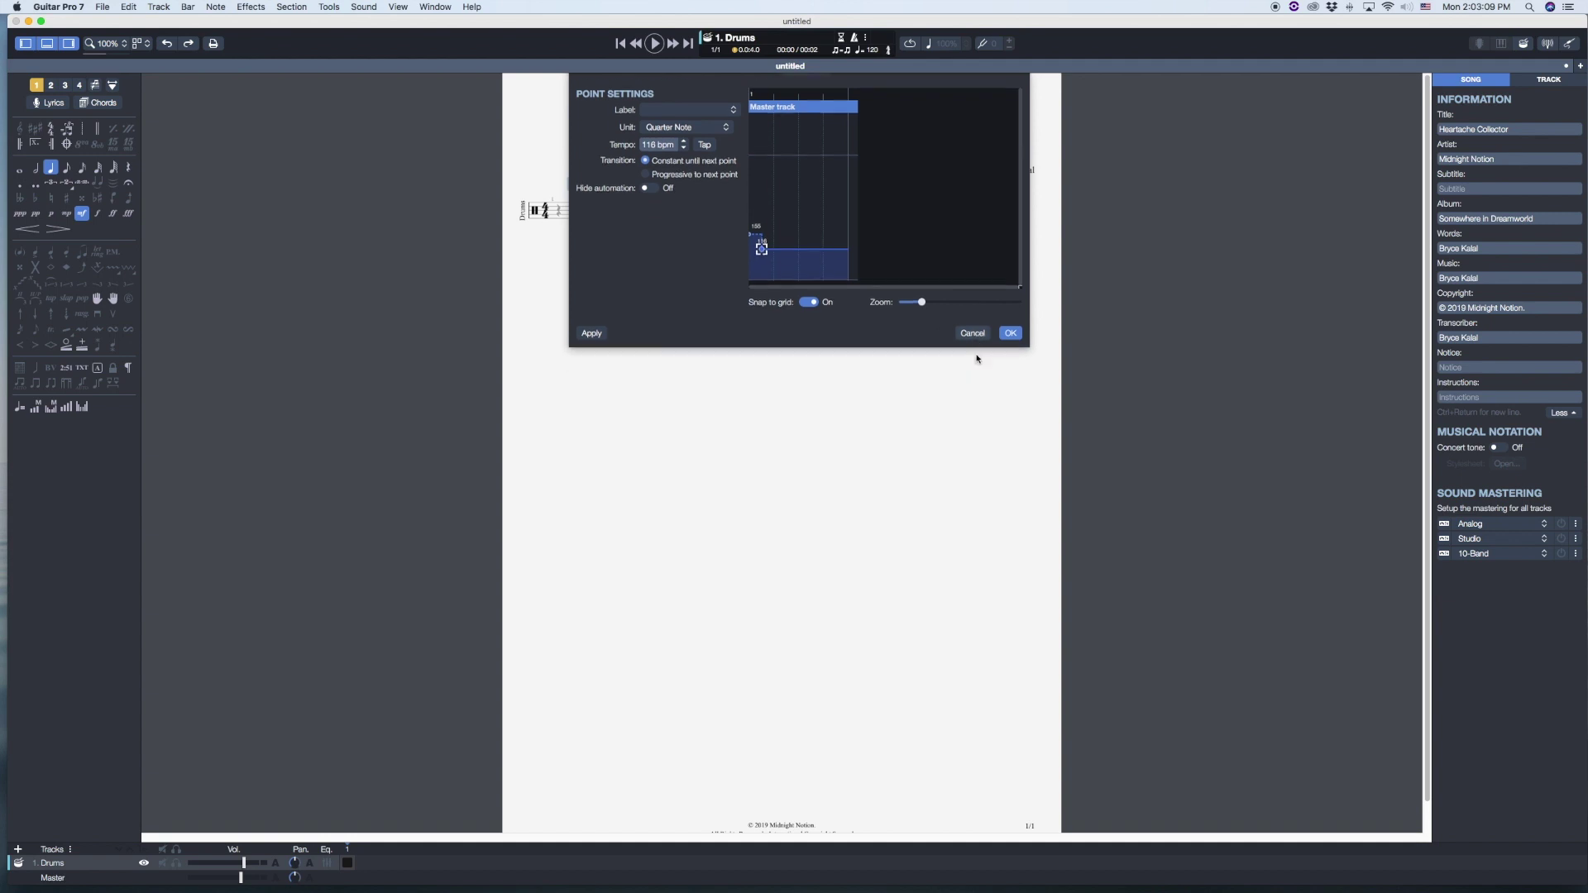
Step: Set the score's opening tempo to 155 bpm
{"action": "double_click", "coordinate": [580, 185]}
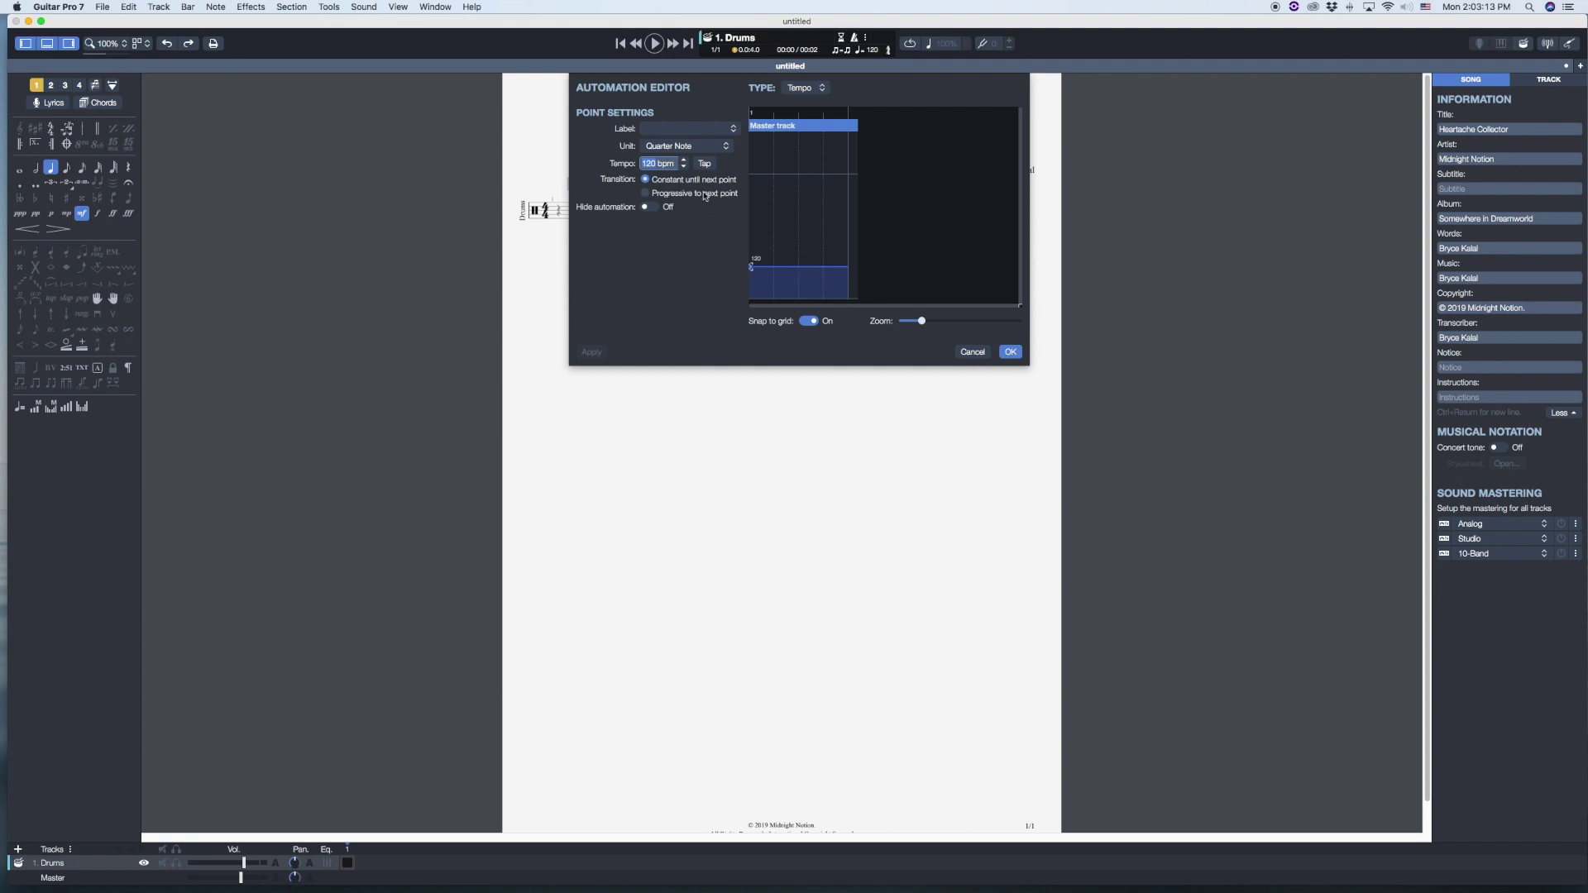
{"action": "type", "text": "150"}
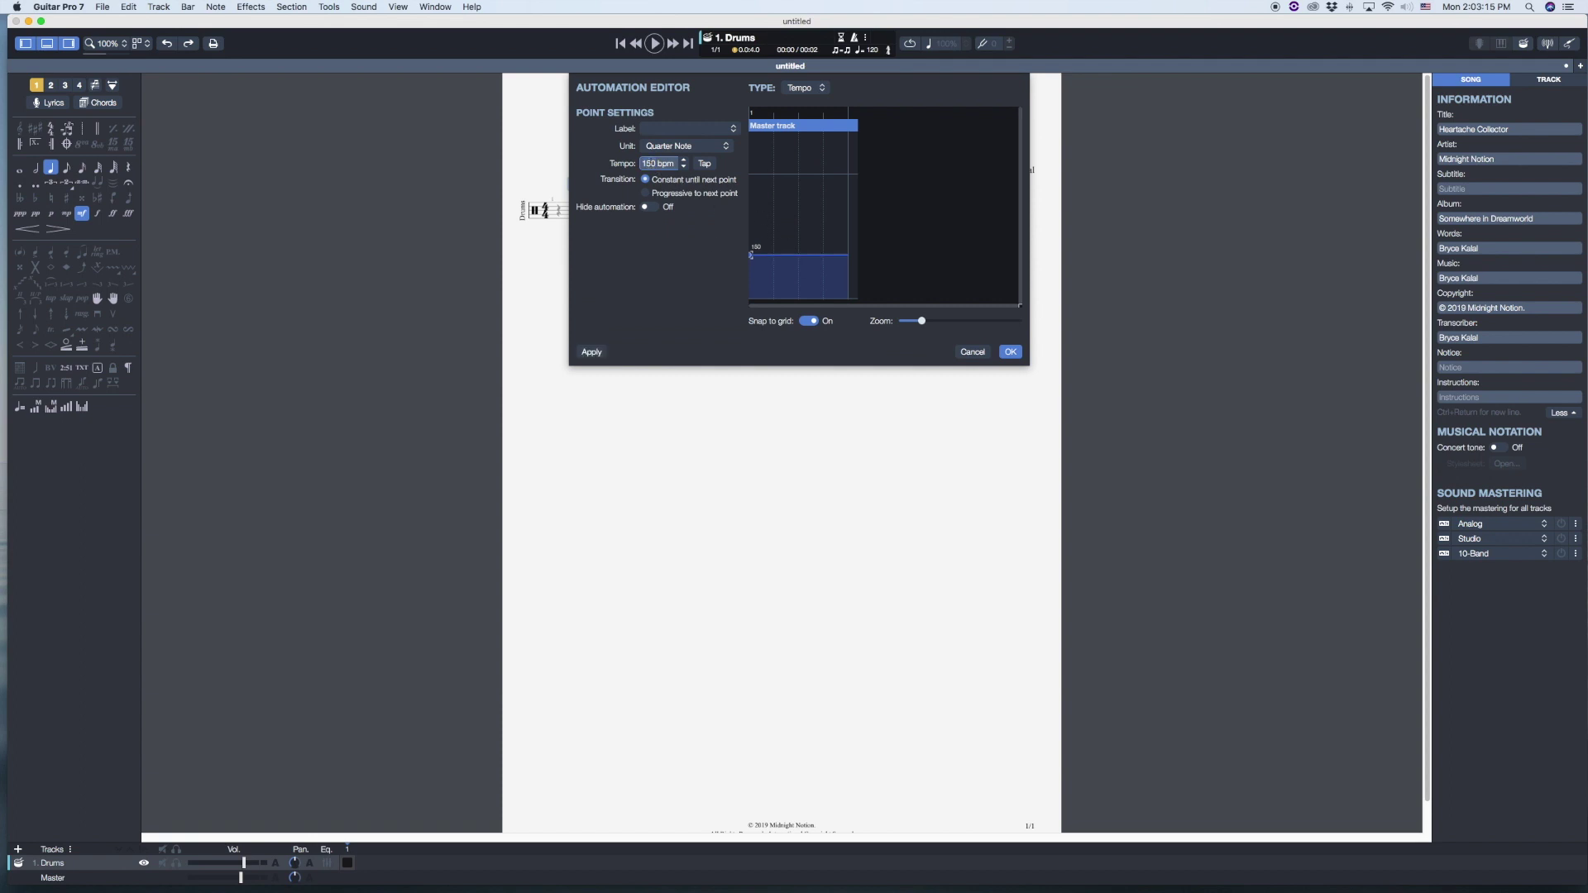
{"action": "type", "text": "155"}
{"action": "key", "text": "Return"}
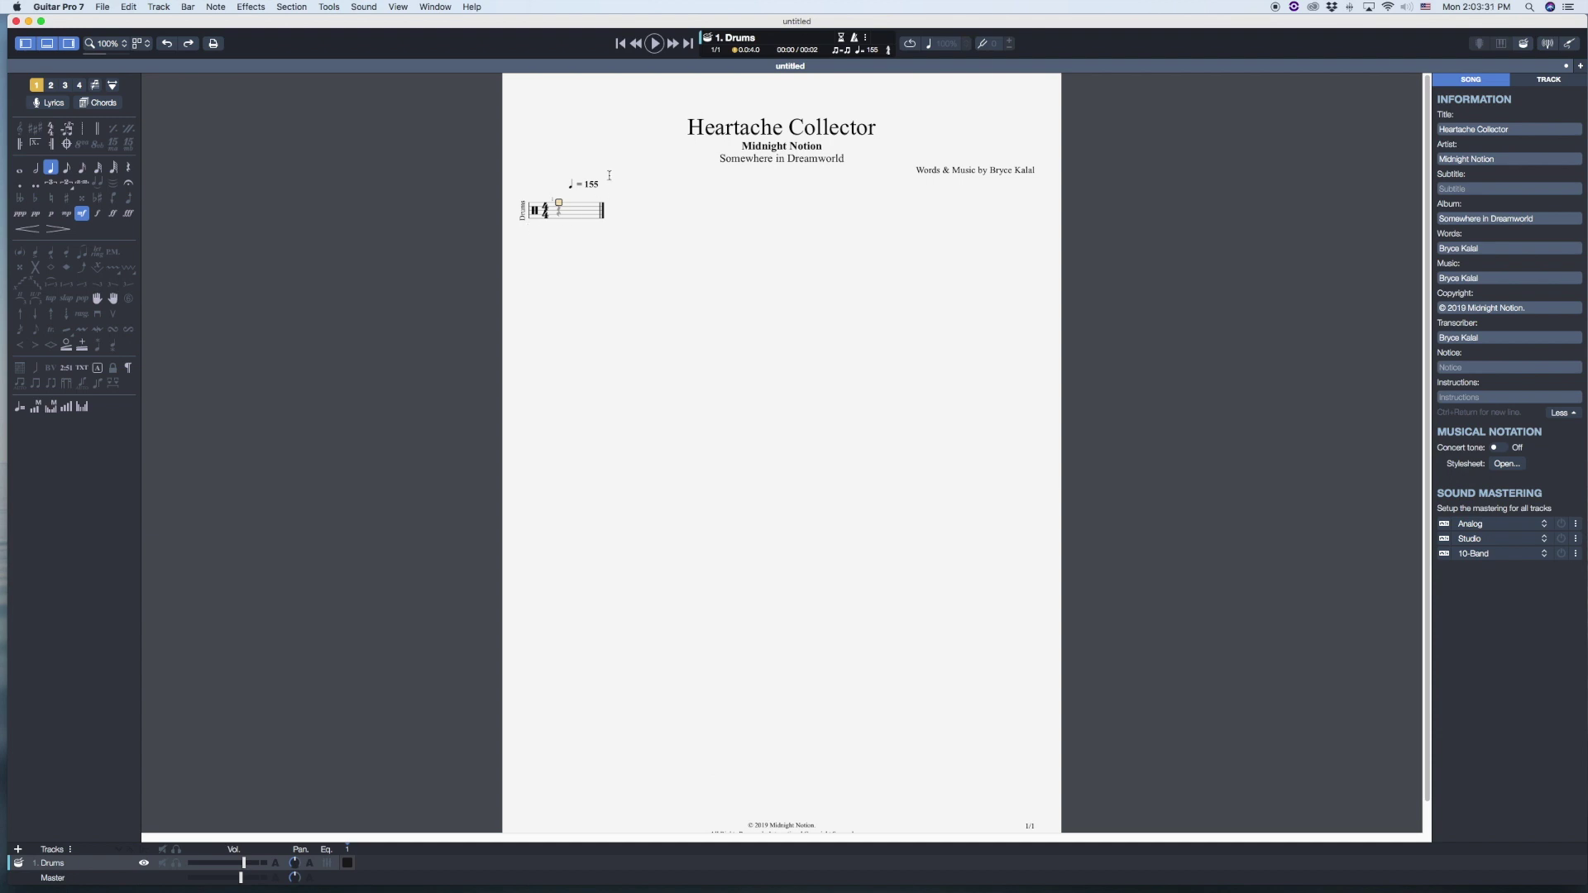
Step: Show the Drums track's settings and start adding a stringed Electric Guitar track with the Distortion instrument
{"action": "left_click", "coordinate": [1554, 82]}
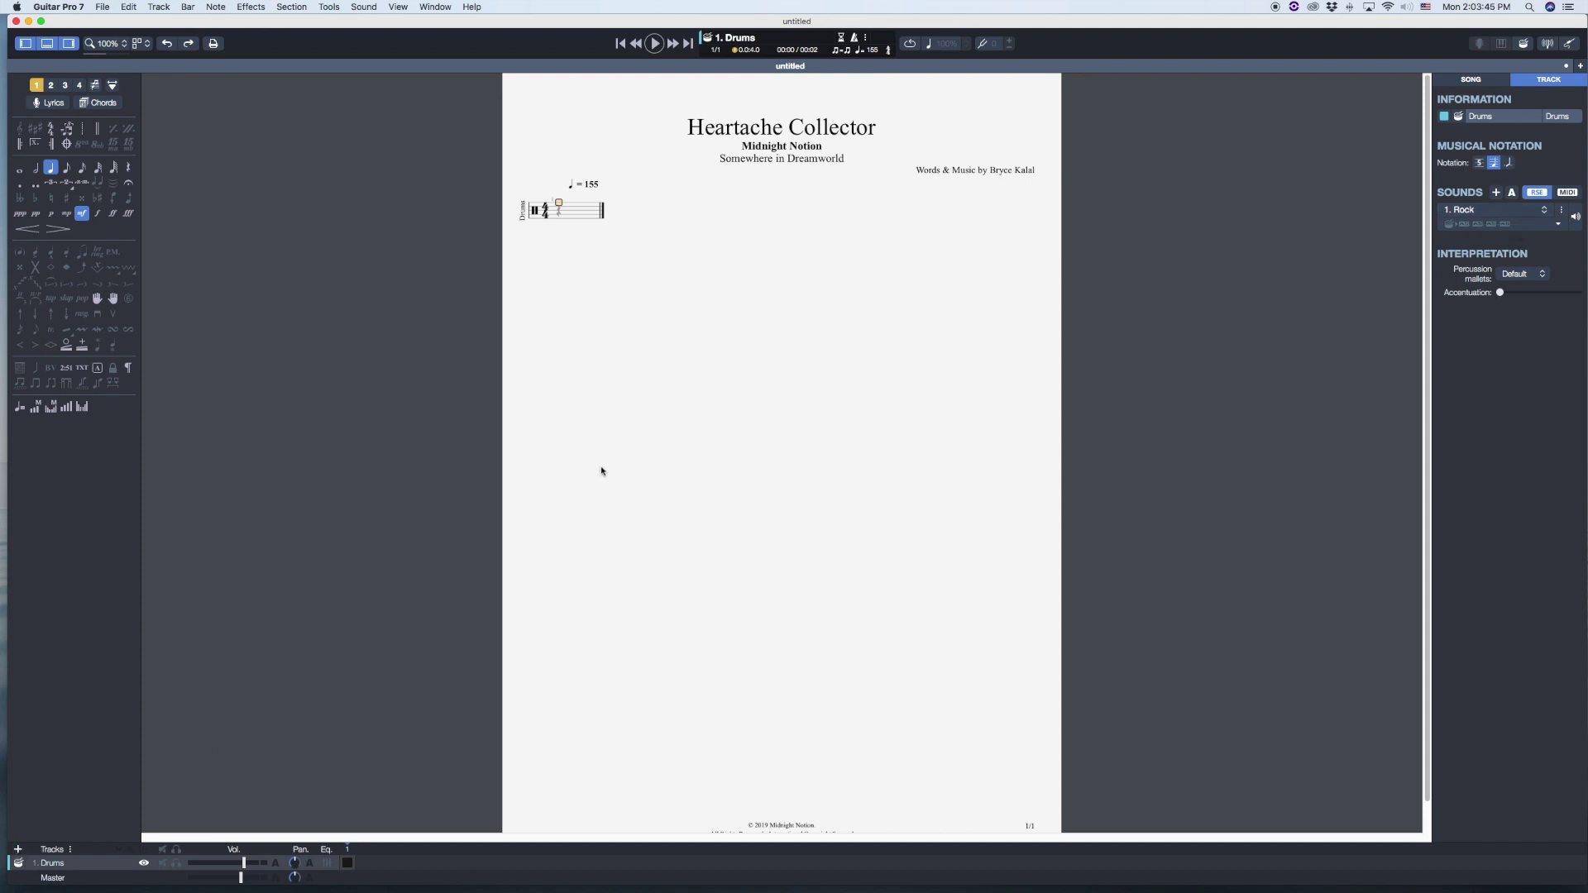
{"action": "key", "text": "alt+super+n"}
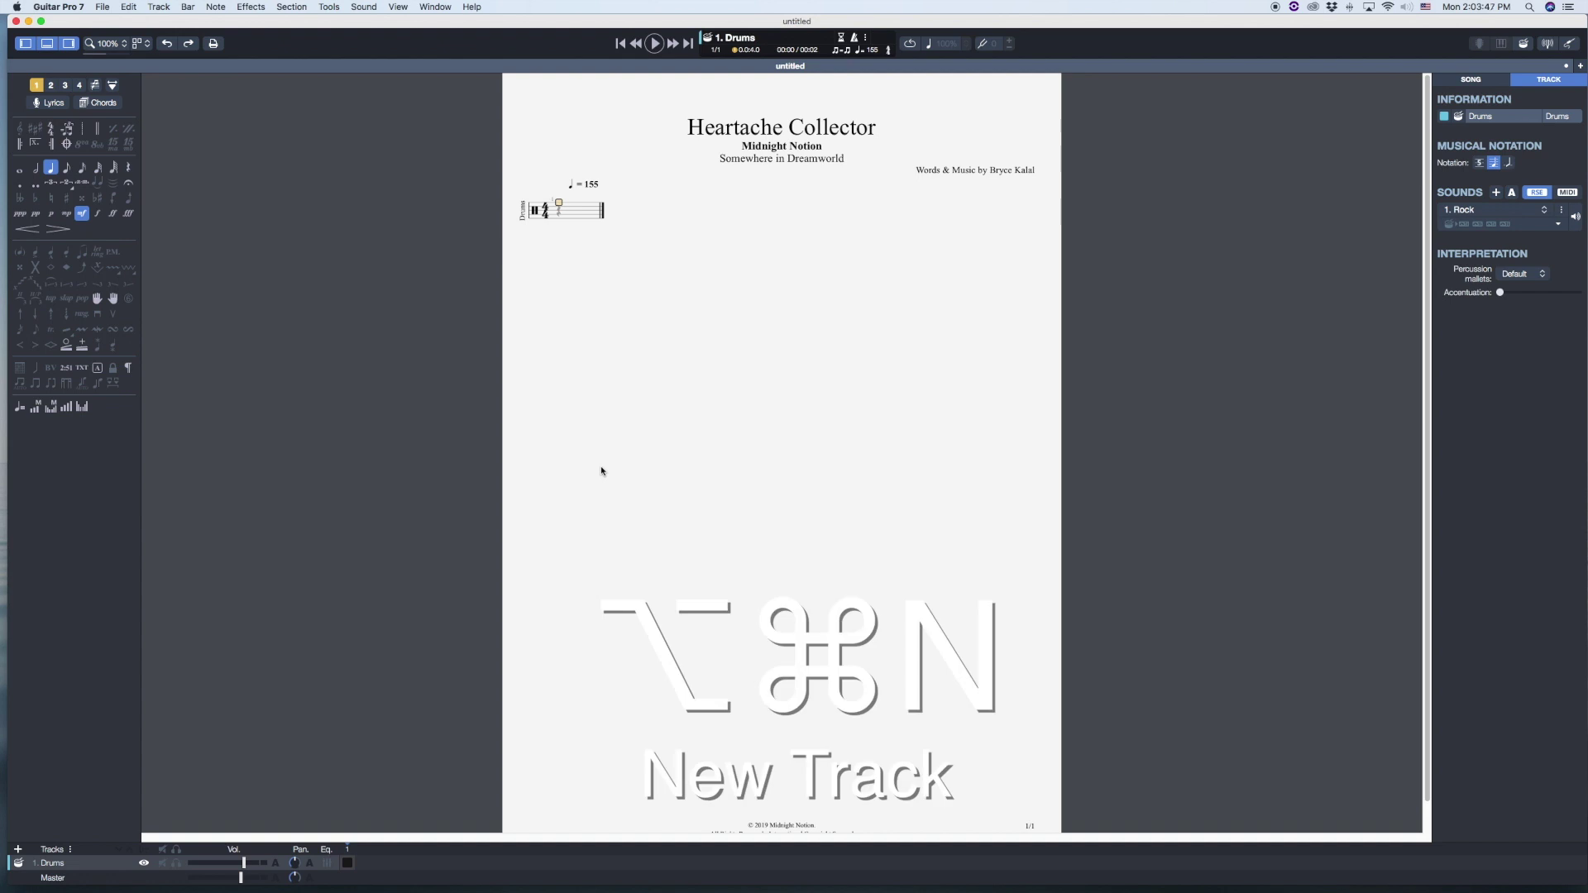
{"action": "left_click", "coordinate": [693, 124]}
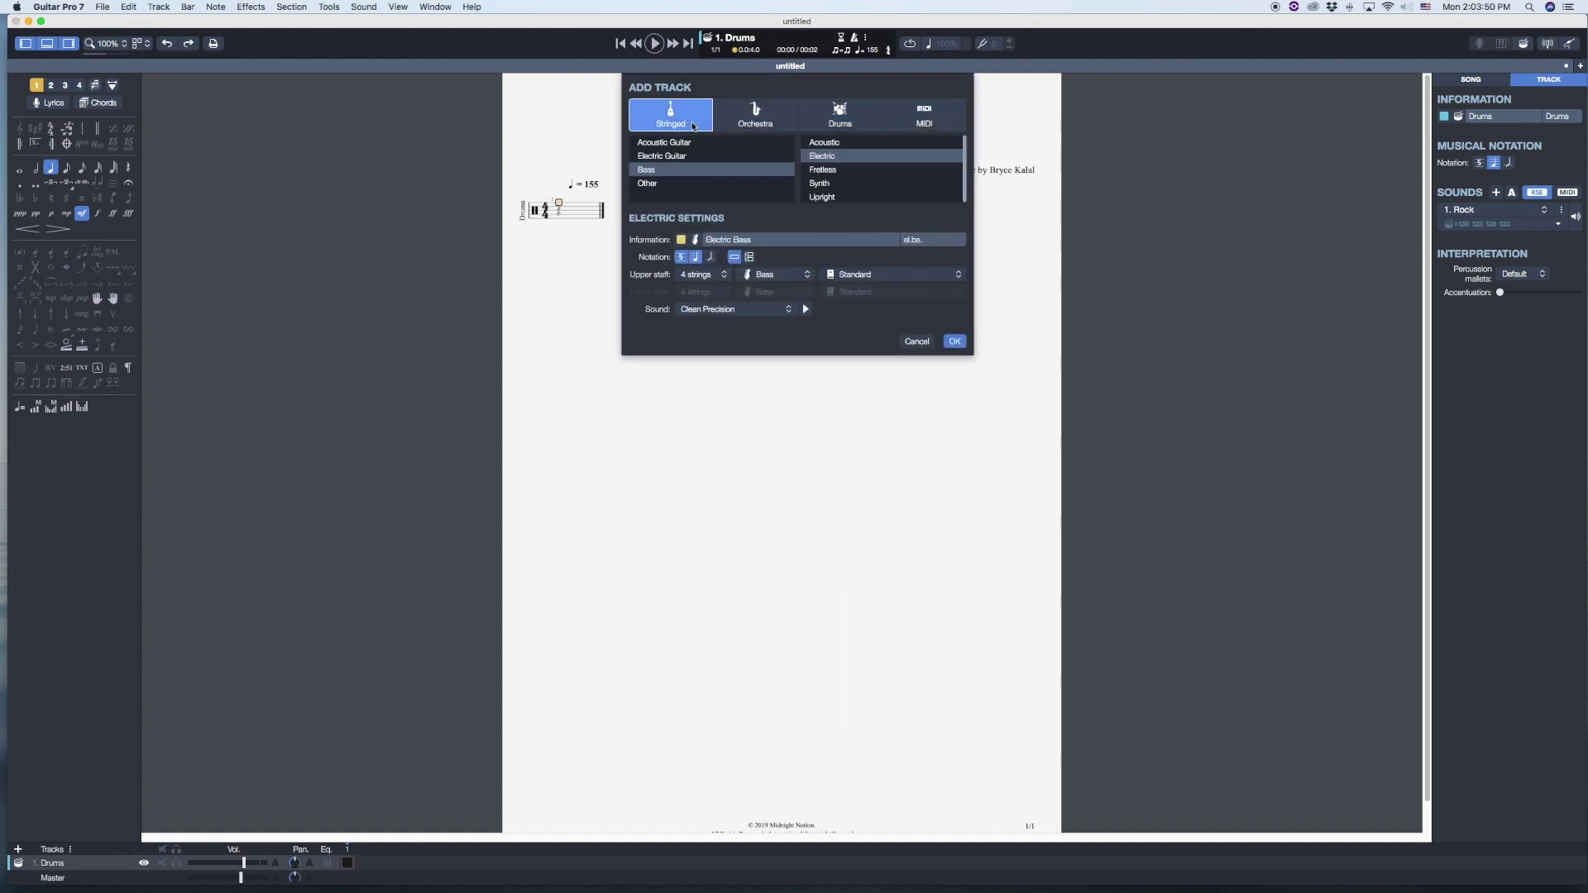
{"action": "left_click", "coordinate": [691, 157]}
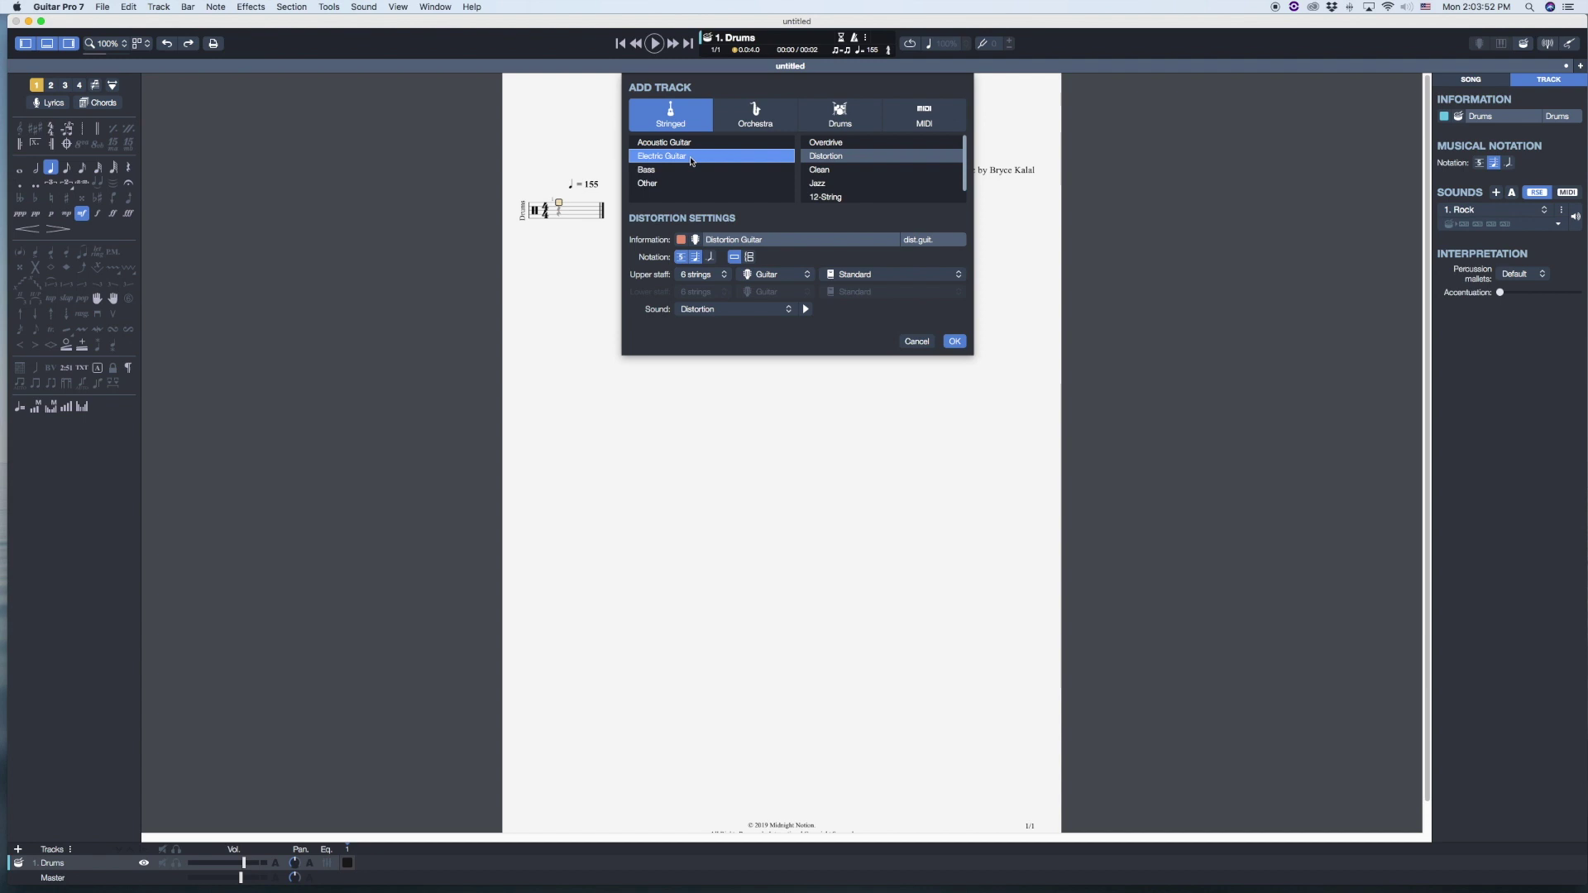
Step: Name the new guitar track "Guitar 1" with the short name "Gtr1" and create it with tablature notation only
{"action": "left_click", "coordinate": [733, 240]}
{"action": "triple_click", "coordinate": [728, 240]}
{"action": "type", "text": "G"}
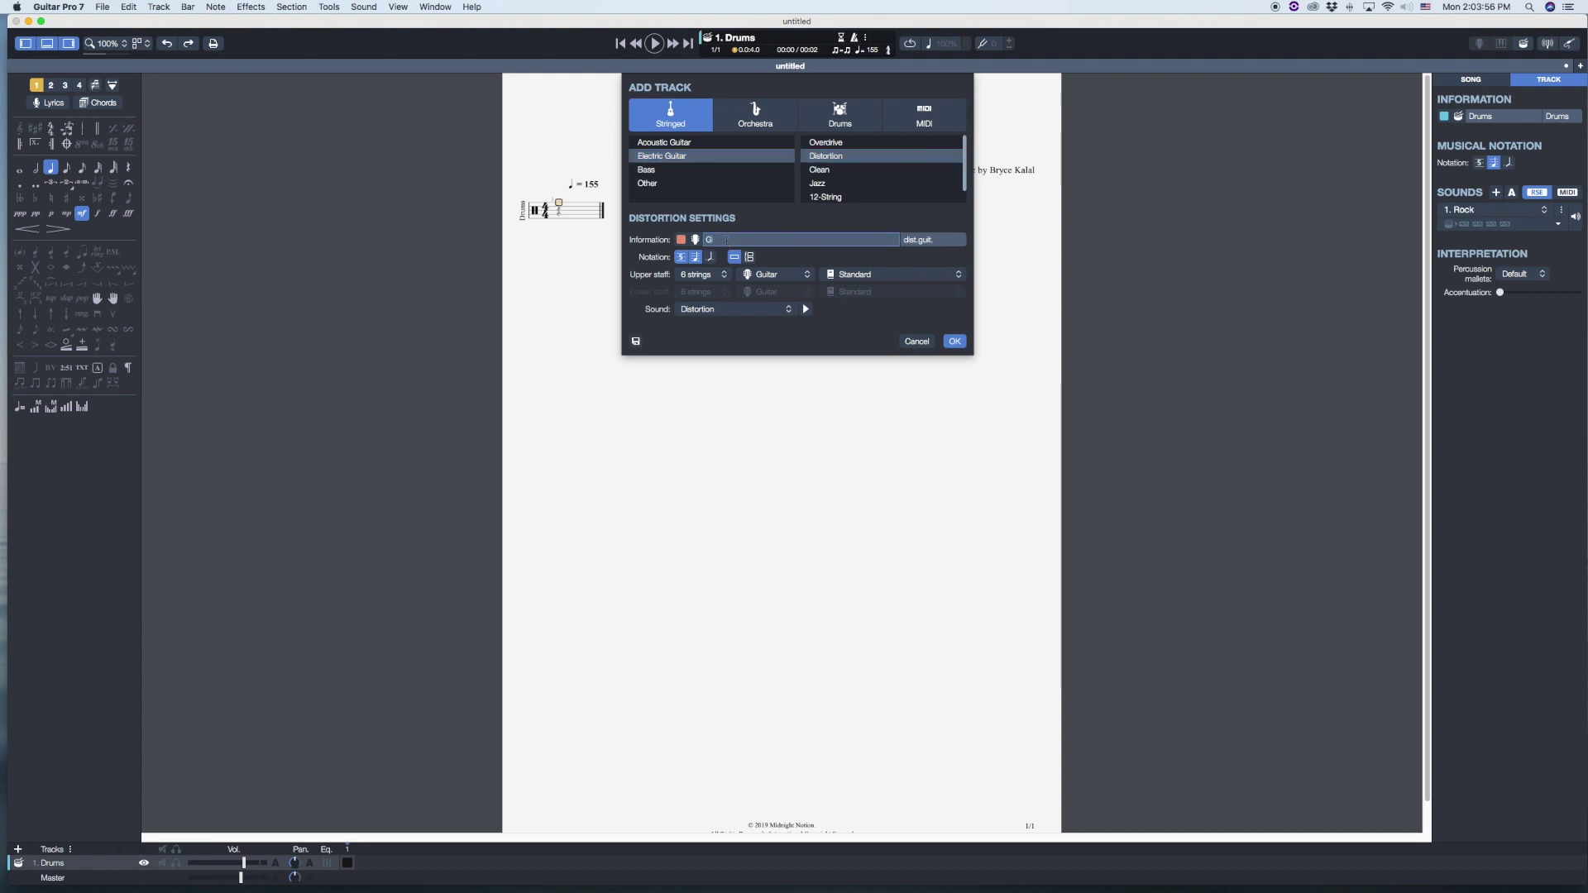
{"action": "type", "text": "uitar 1s"}
{"action": "left_click", "coordinate": [726, 239]}
{"action": "key", "text": "Tab"}
{"action": "type", "text": "G"}
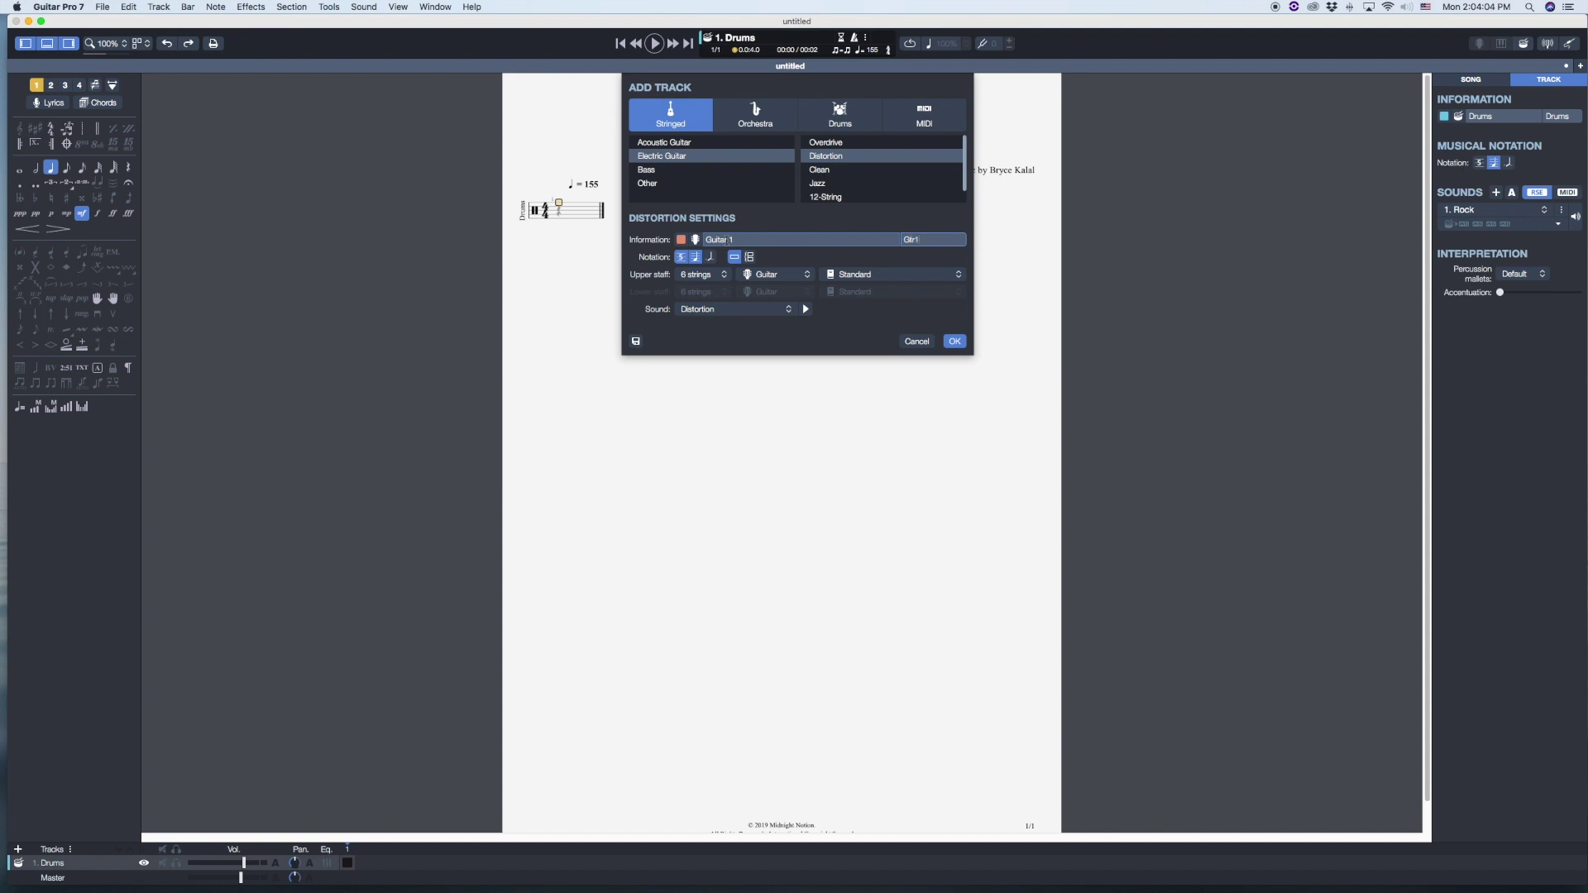
{"action": "left_click", "coordinate": [696, 257]}
{"action": "left_click", "coordinate": [955, 342]}
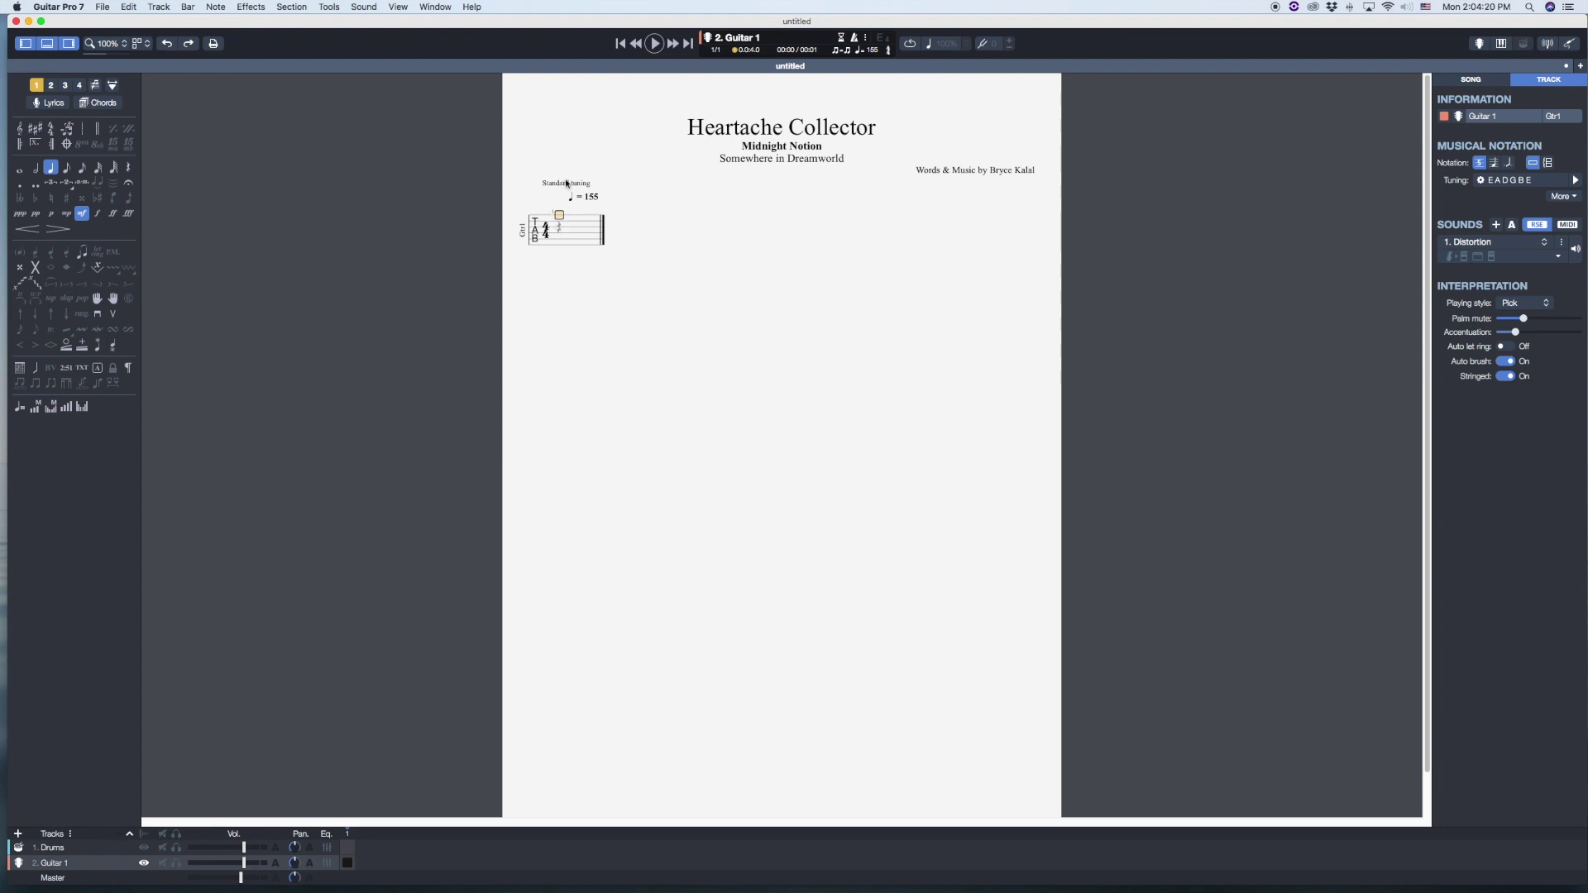
Step: Switch back and forth between the Drums and Guitar 1 tracks to view each one's staff, ending on Drums
{"action": "left_click", "coordinate": [98, 853]}
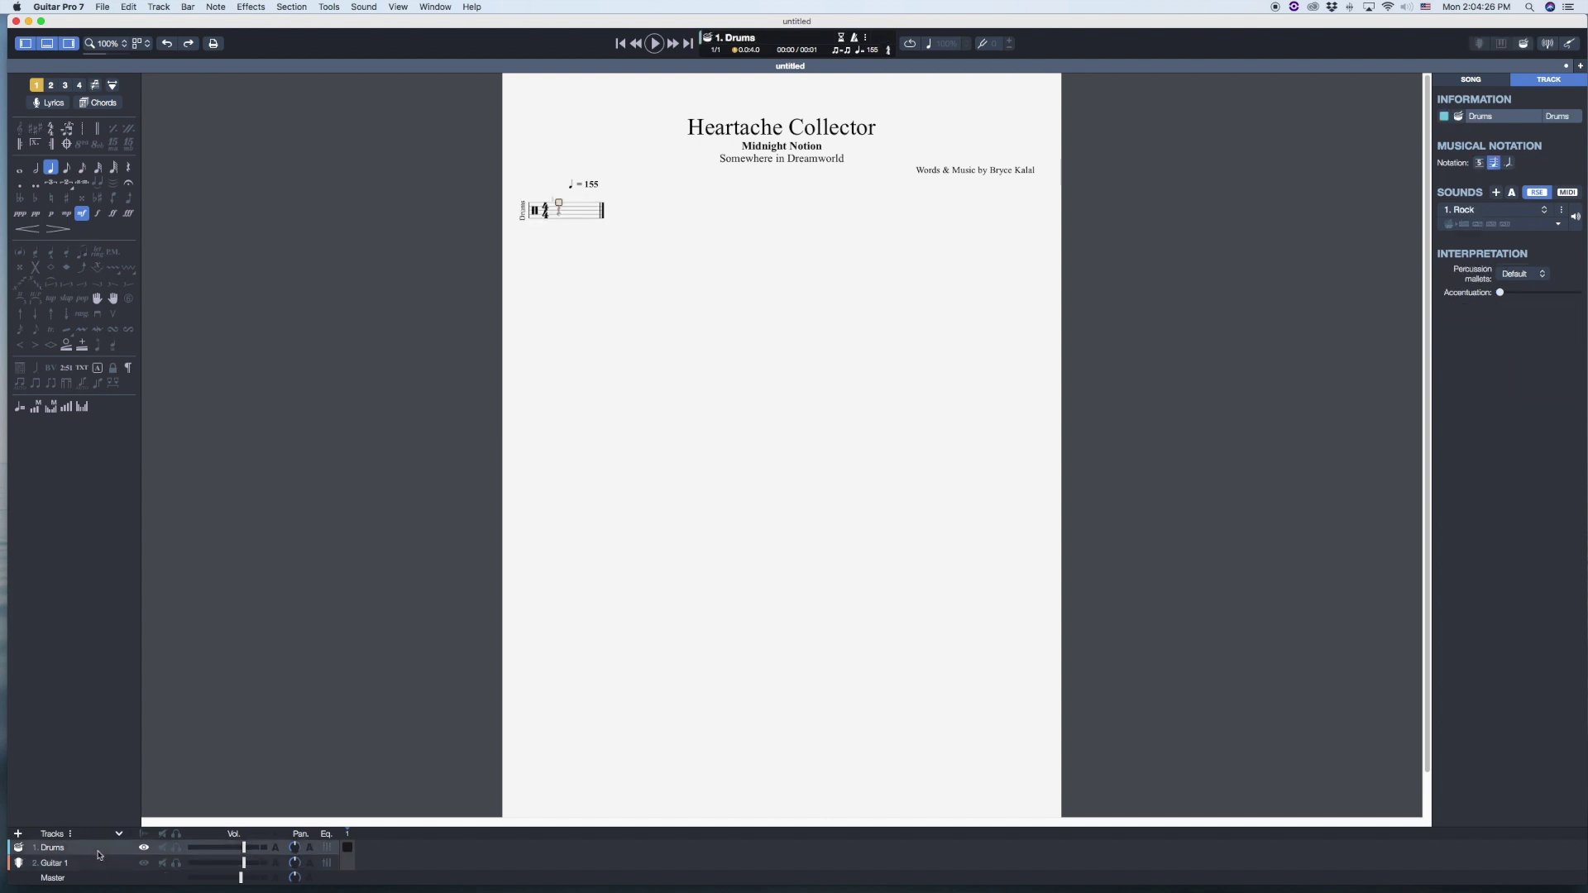
{"action": "key", "text": "Down"}
{"action": "key", "text": "Up"}
{"action": "key", "text": "Down"}
{"action": "key", "text": "Up"}
Step: Turn on the multitrack view and change the score layout to Screen - Horizontal
{"action": "left_click", "coordinate": [428, 7]}
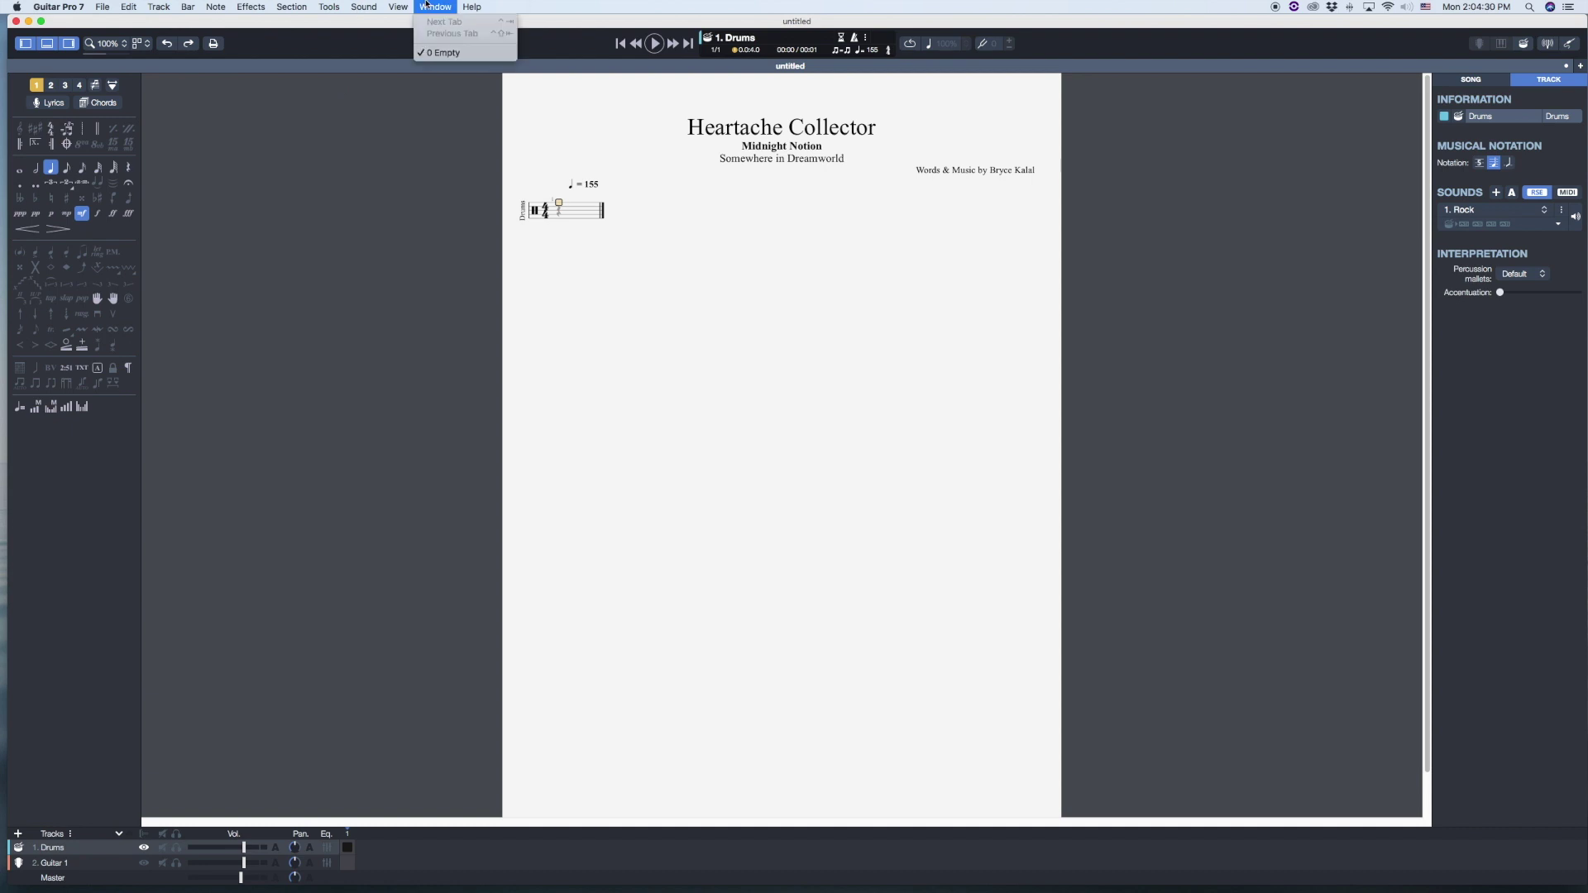
{"action": "mouse_move", "coordinate": [403, 6]}
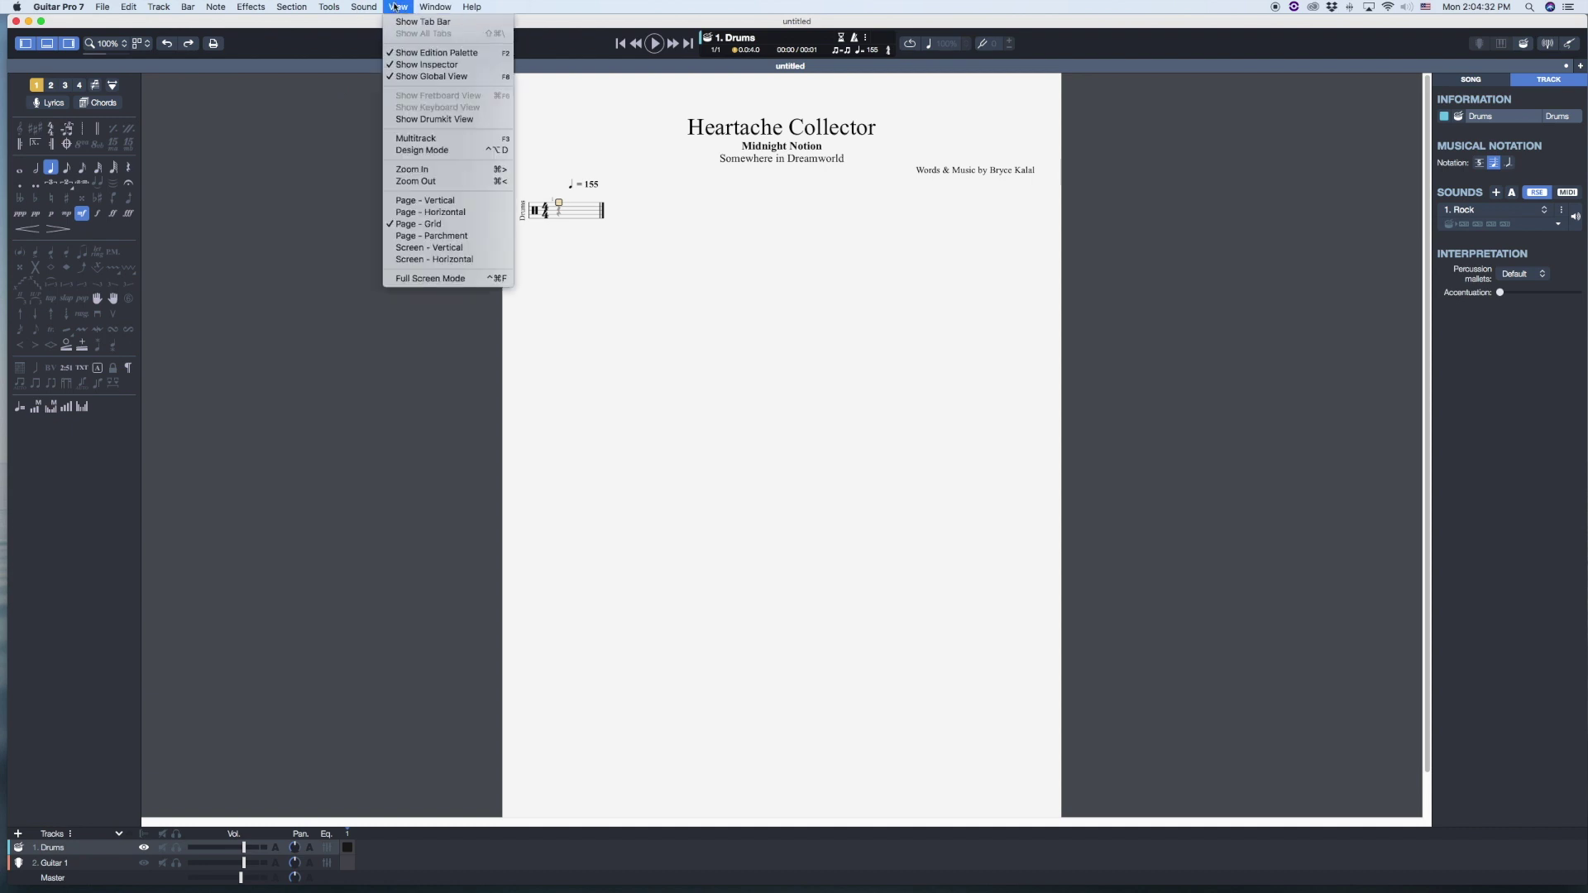
{"action": "left_click", "coordinate": [507, 143]}
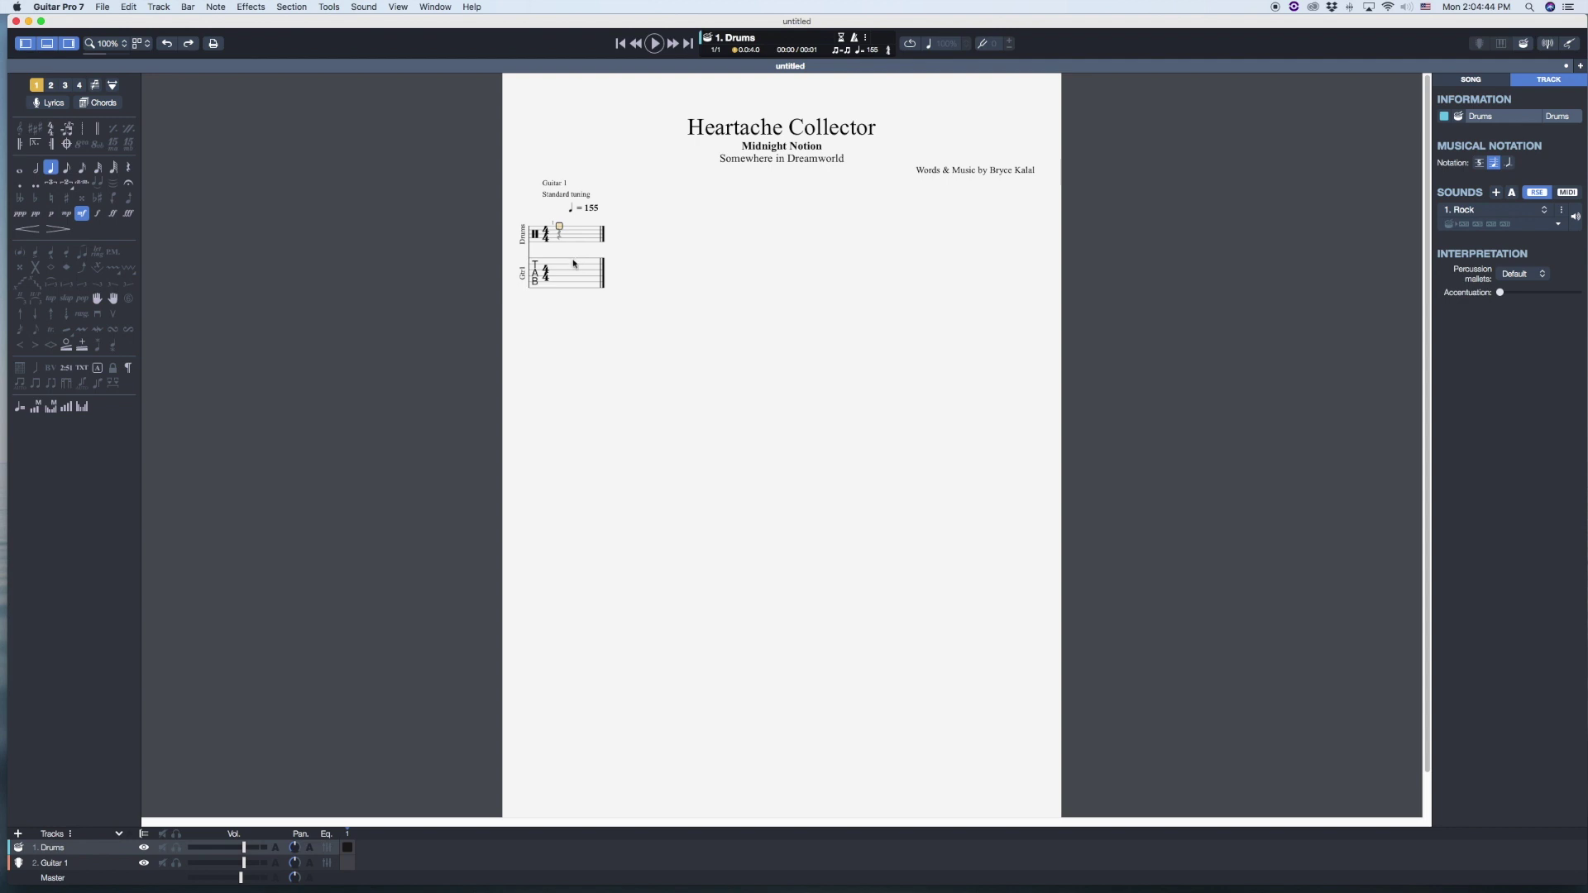
{"action": "left_click", "coordinate": [395, 7]}
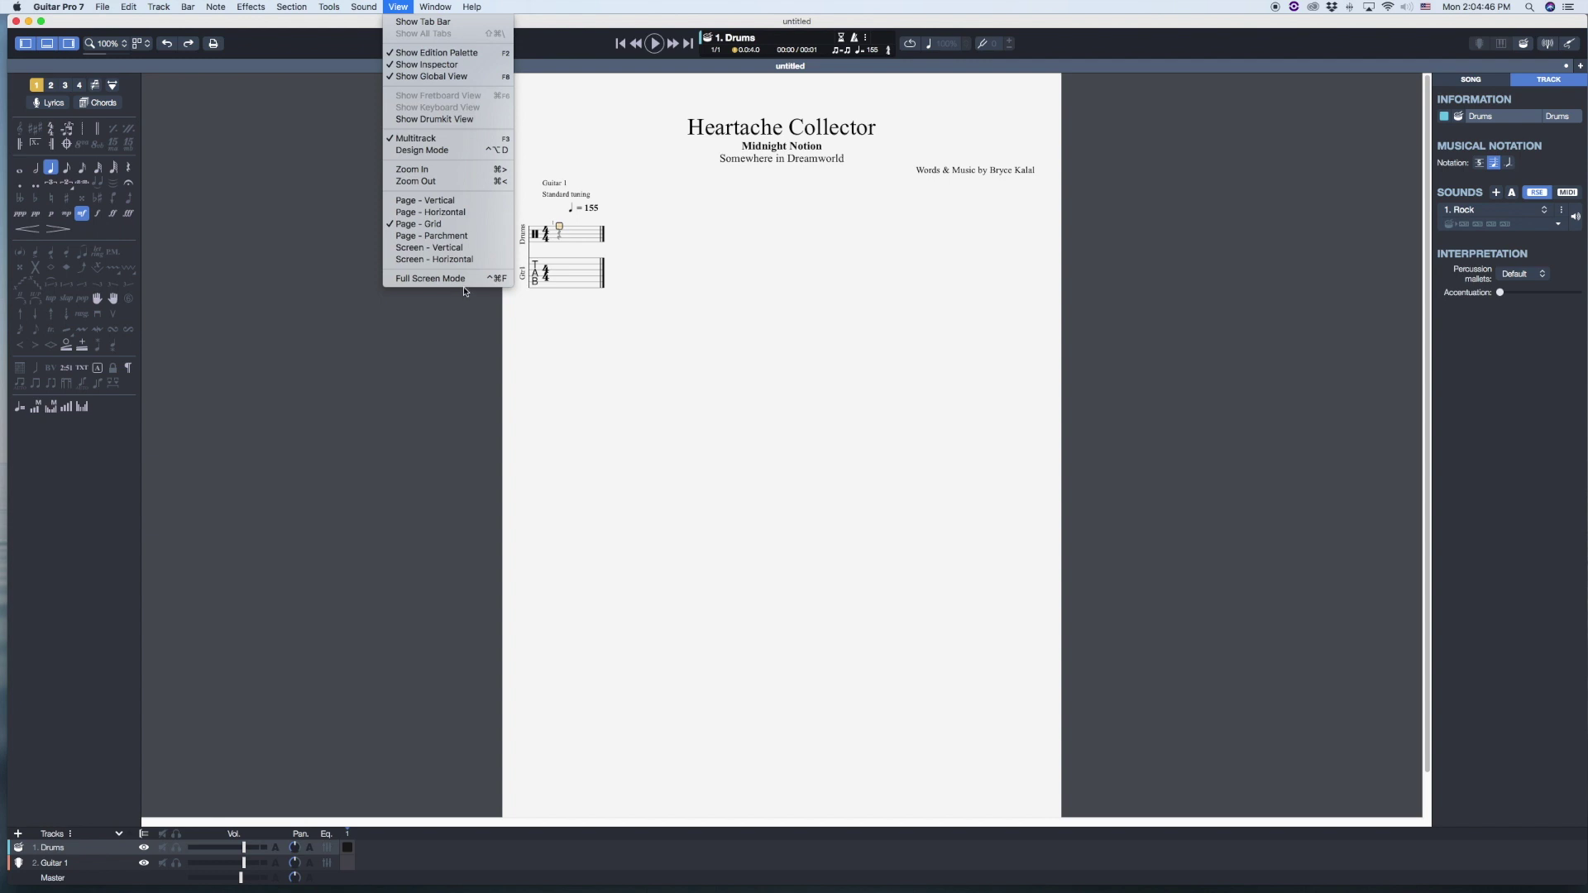
{"action": "left_click", "coordinate": [466, 259]}
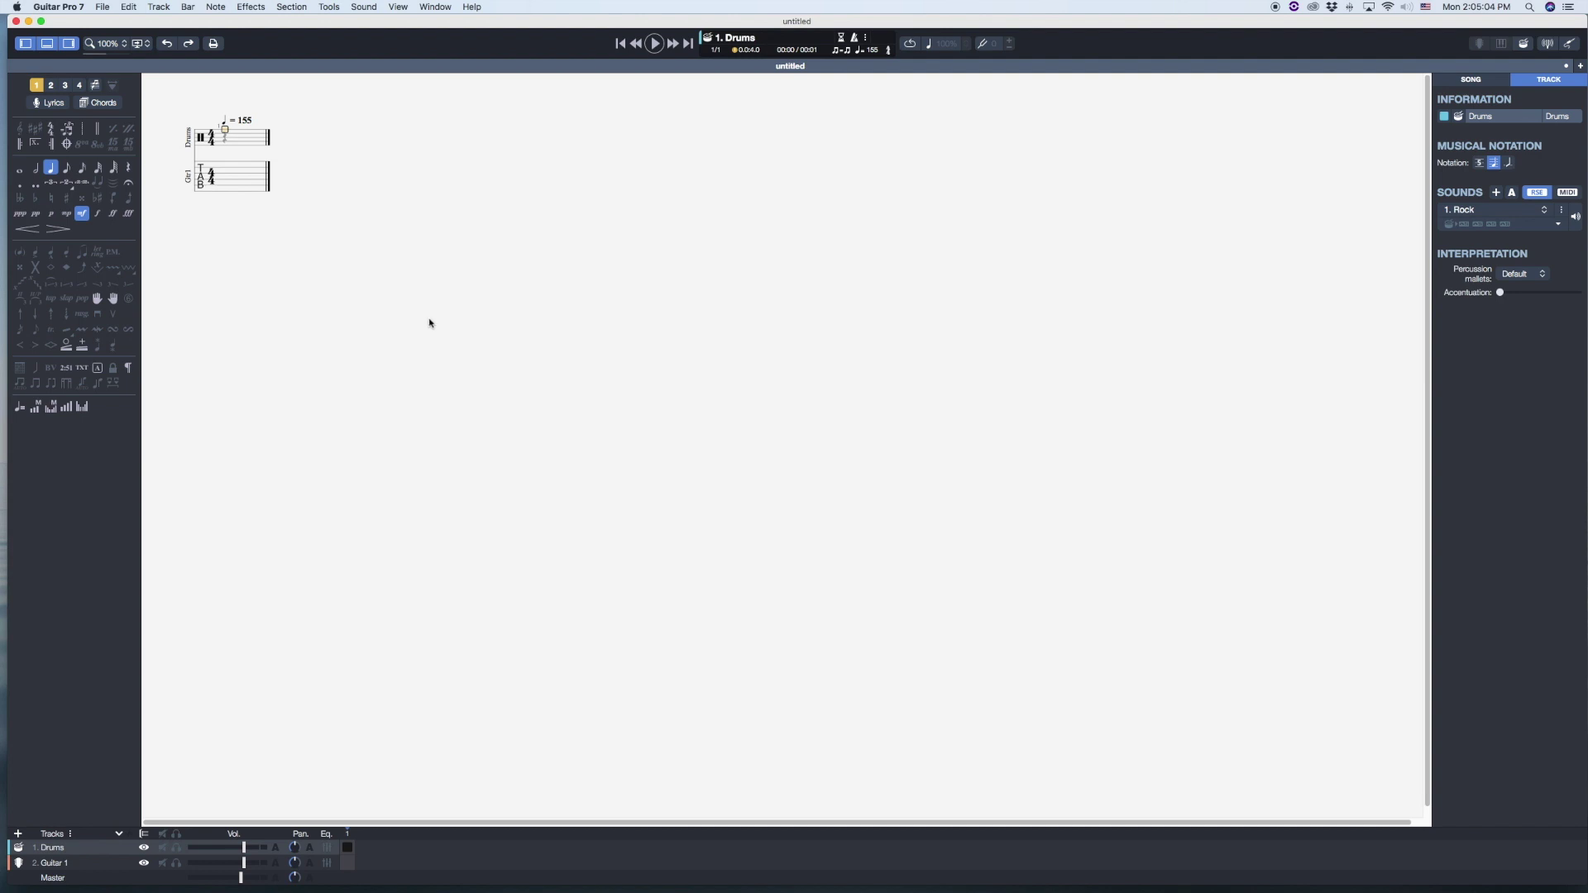
{"action": "left_click", "coordinate": [419, 5]}
{"action": "mouse_move", "coordinate": [399, 4]}
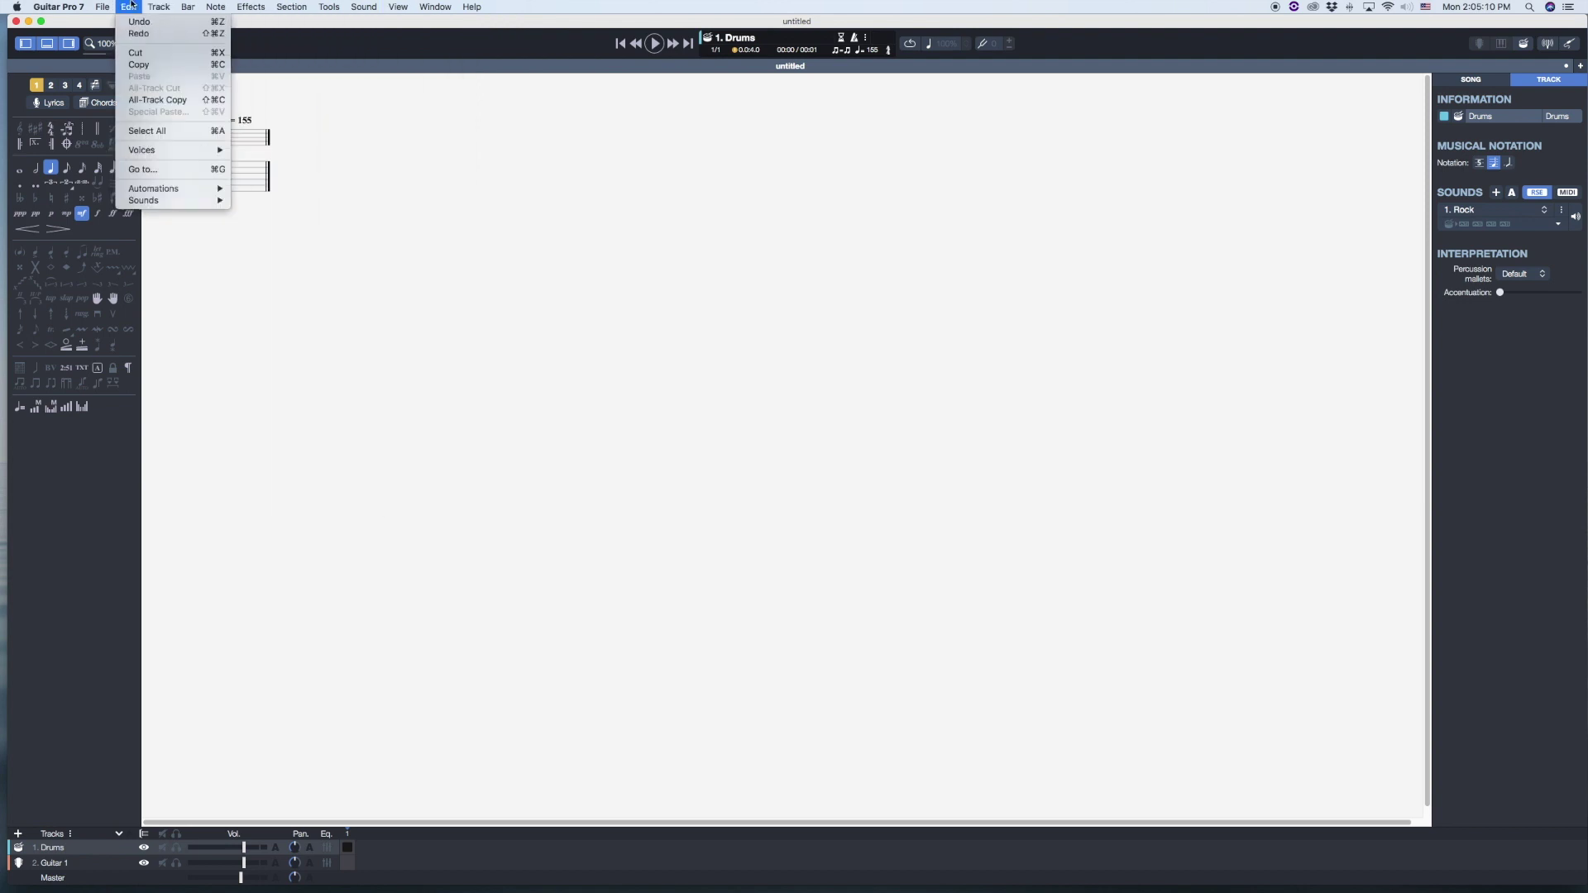
{"action": "mouse_move", "coordinate": [180, 19]}
{"action": "mouse_move", "coordinate": [49, 4]}
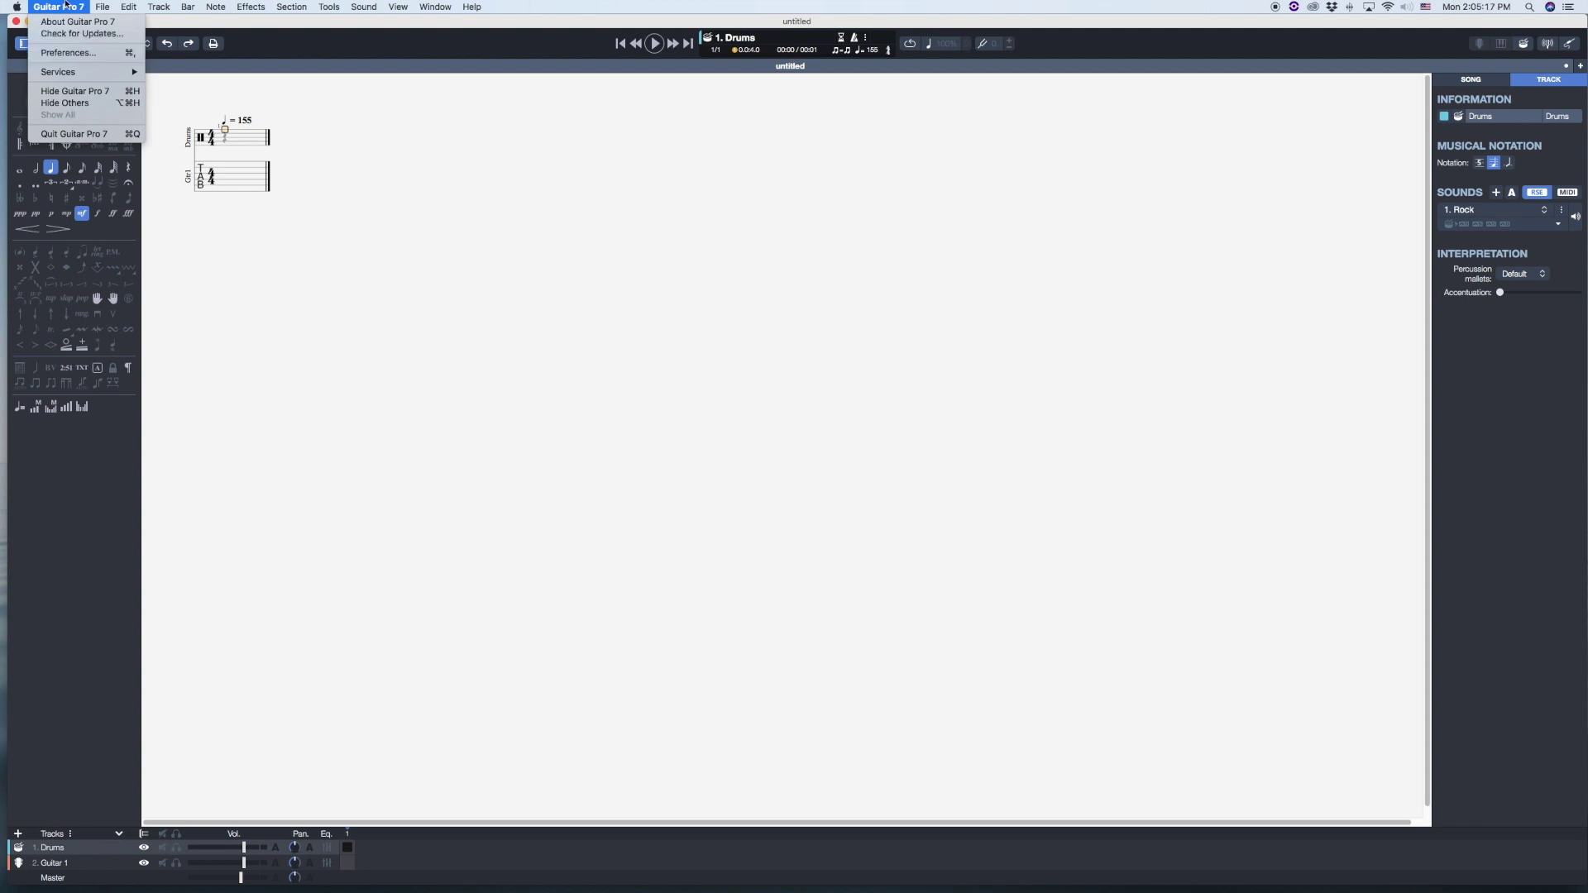
Step: Add a second stringed Electric Guitar track below Guitar 1, keeping the default Distortion instrument settings
{"action": "left_click", "coordinate": [194, 135]}
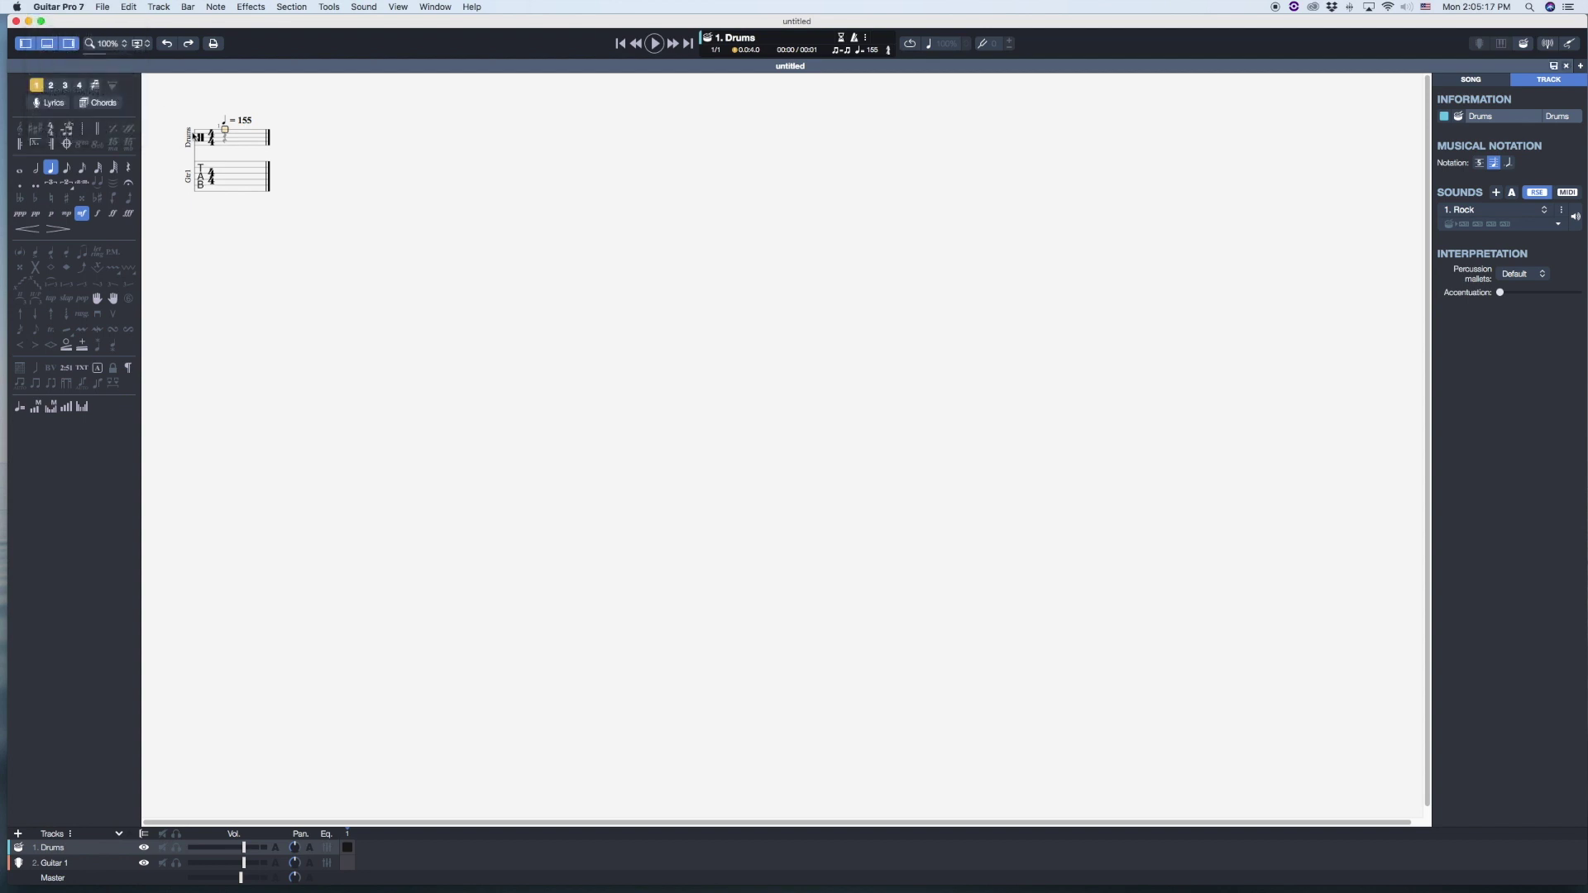
{"action": "left_click", "coordinate": [82, 864]}
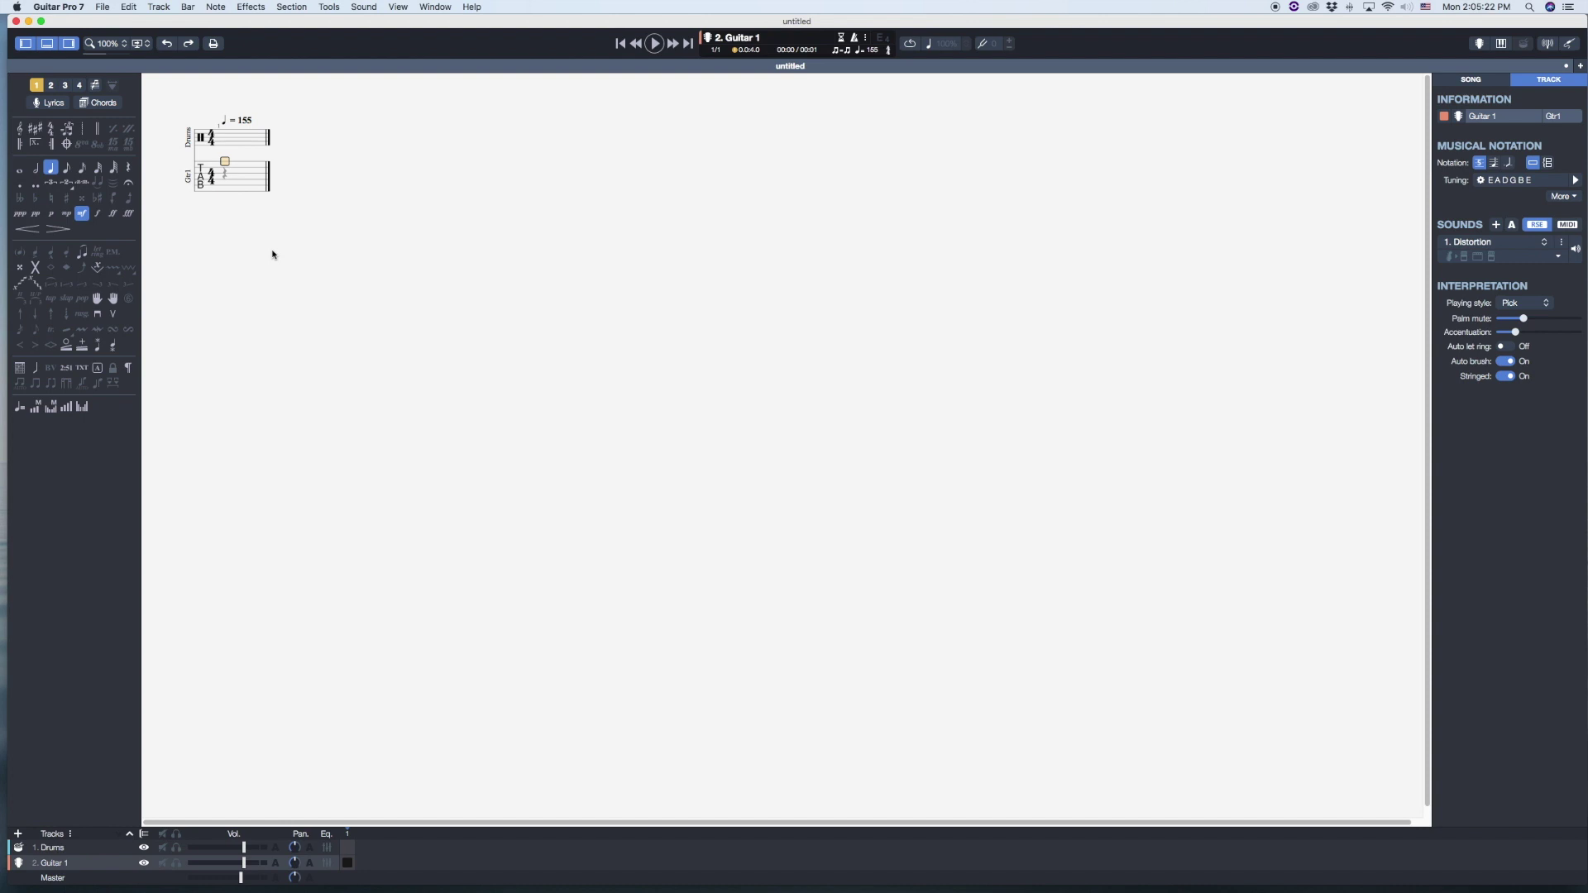
{"action": "key", "text": "alt+super+n"}
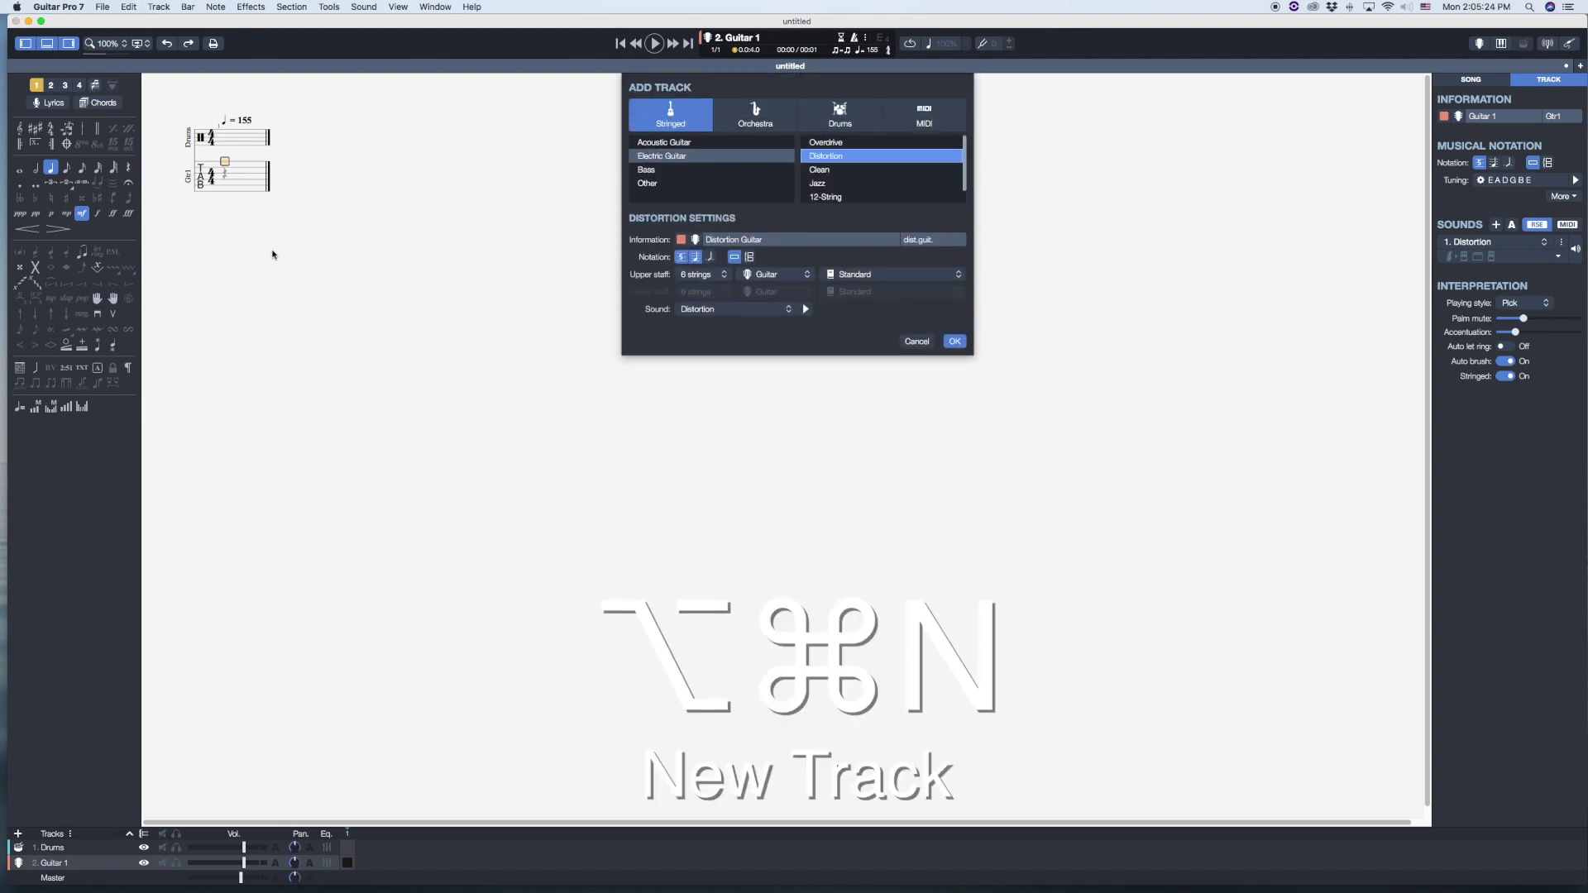
{"action": "left_click", "coordinate": [956, 342]}
Step: Start adding a stringed Electric Bass track with tablature notation only, using "Bass" as both its name and short name
{"action": "key", "text": "alt+super+n"}
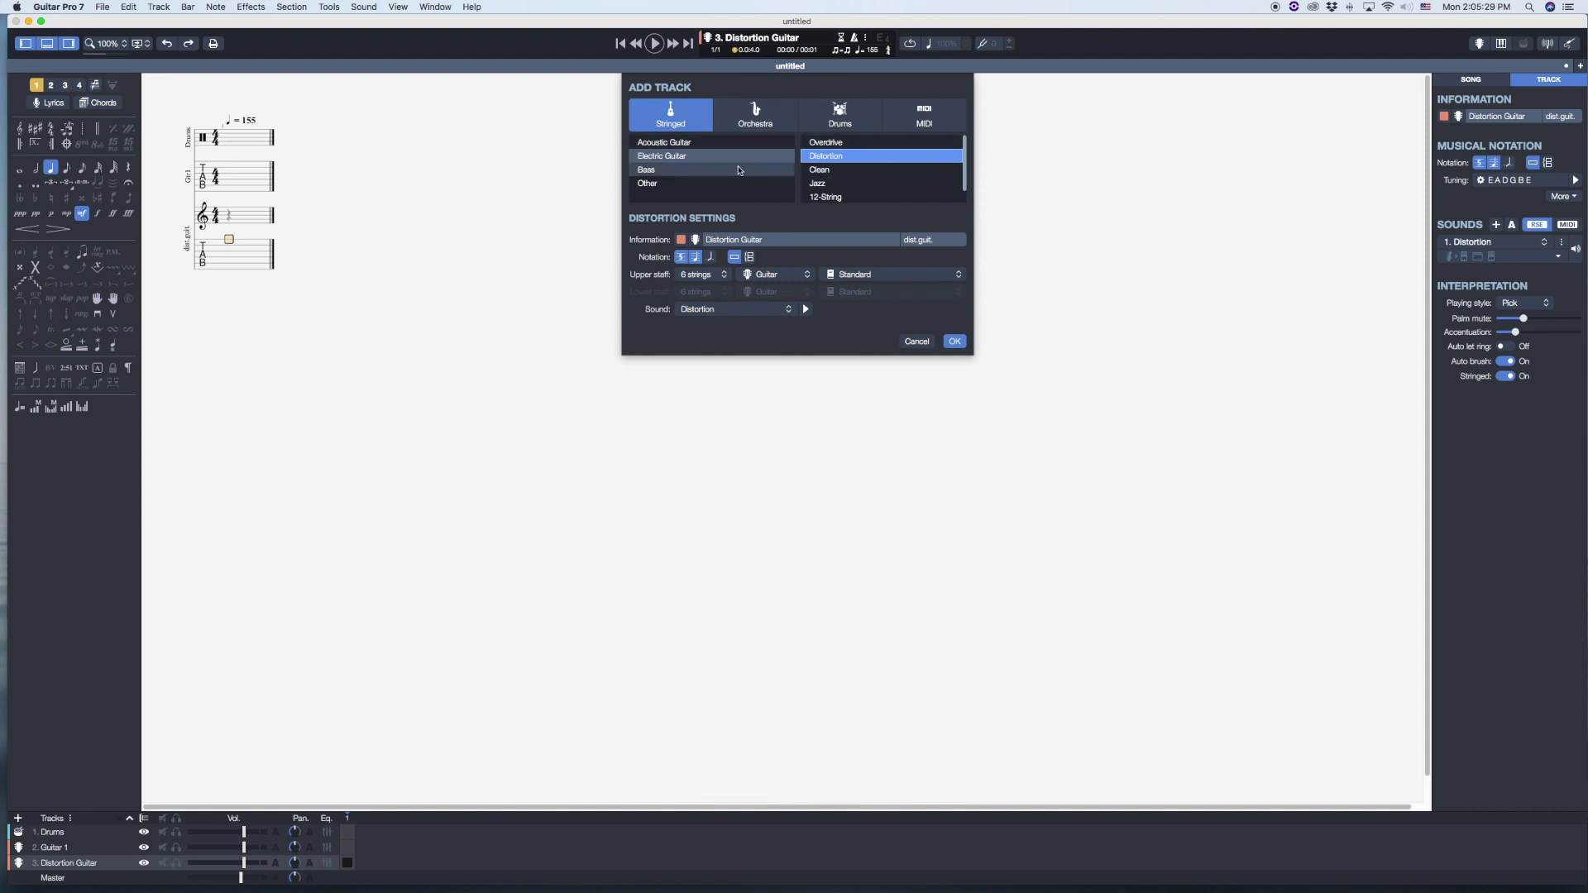
{"action": "left_click", "coordinate": [707, 171]}
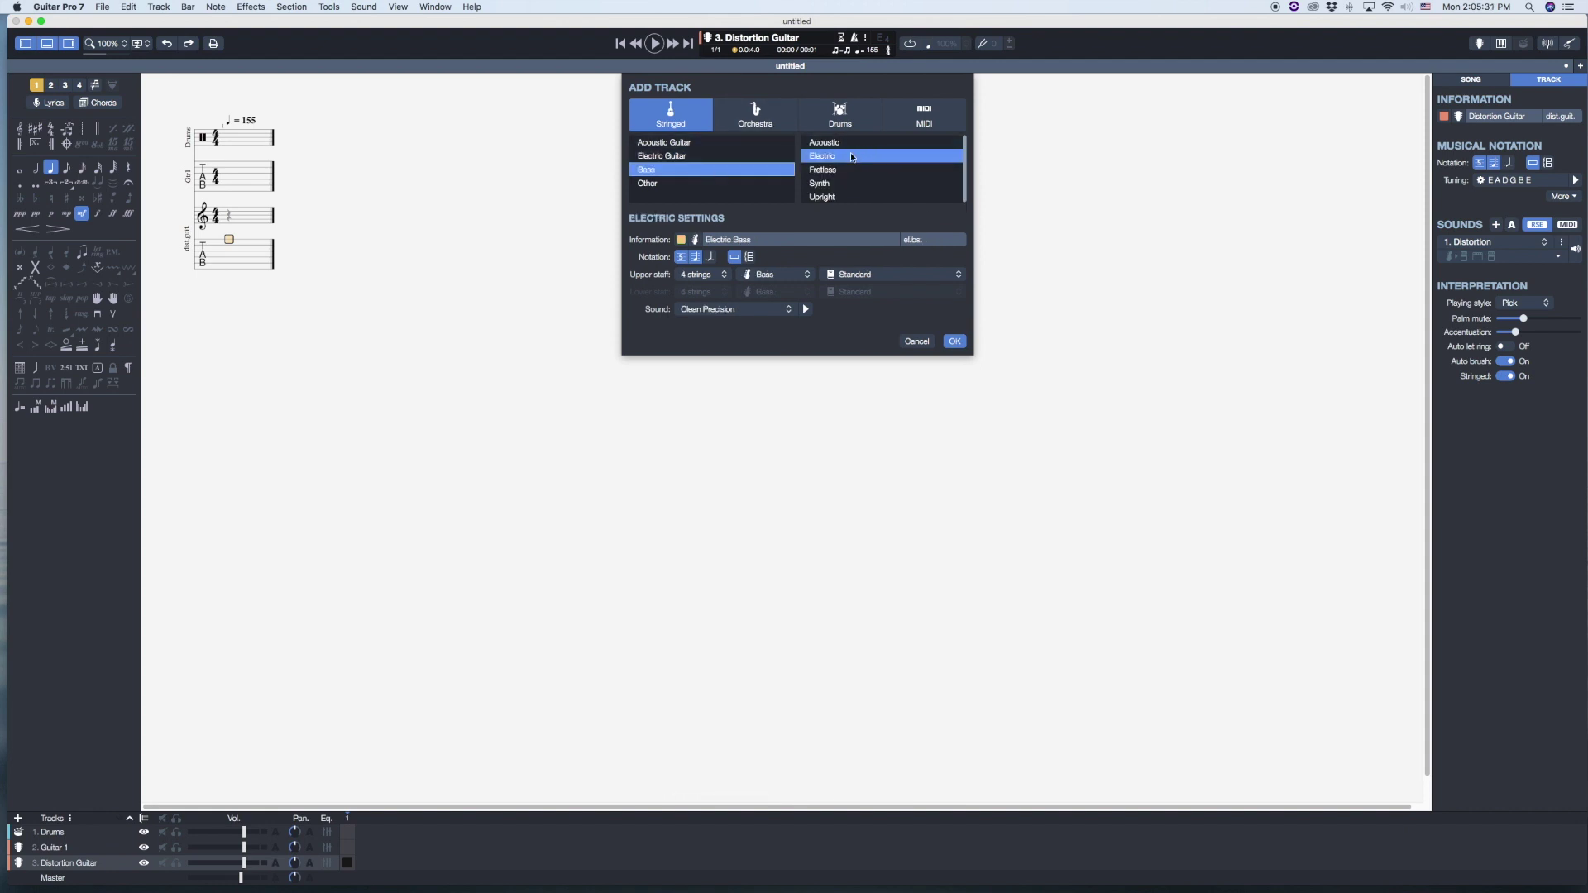
{"action": "left_click", "coordinate": [852, 157]}
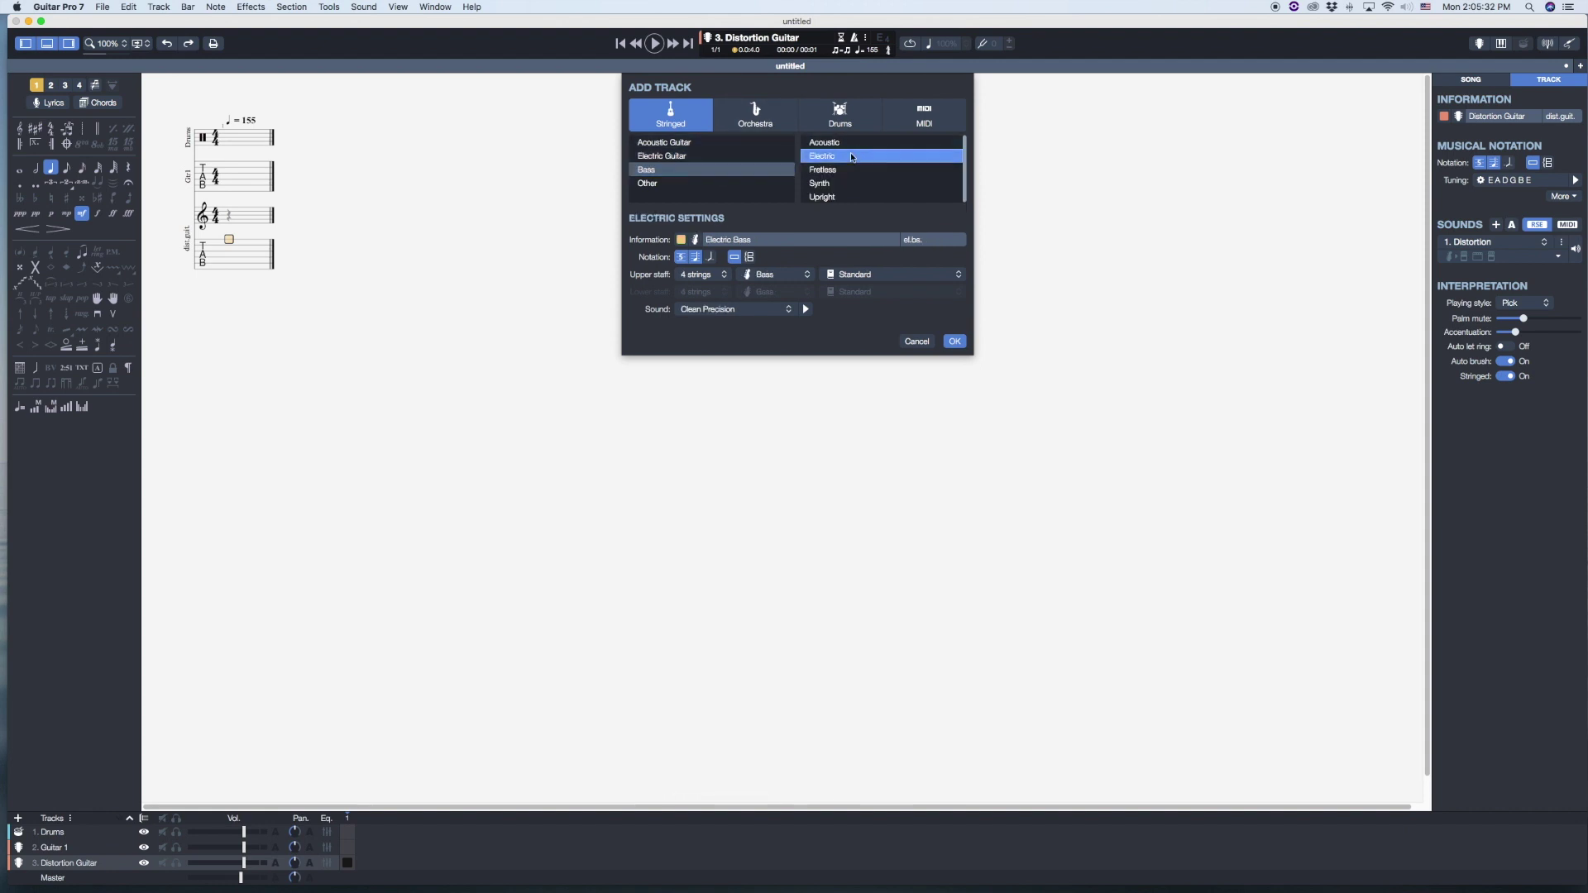
{"action": "left_click", "coordinate": [690, 260]}
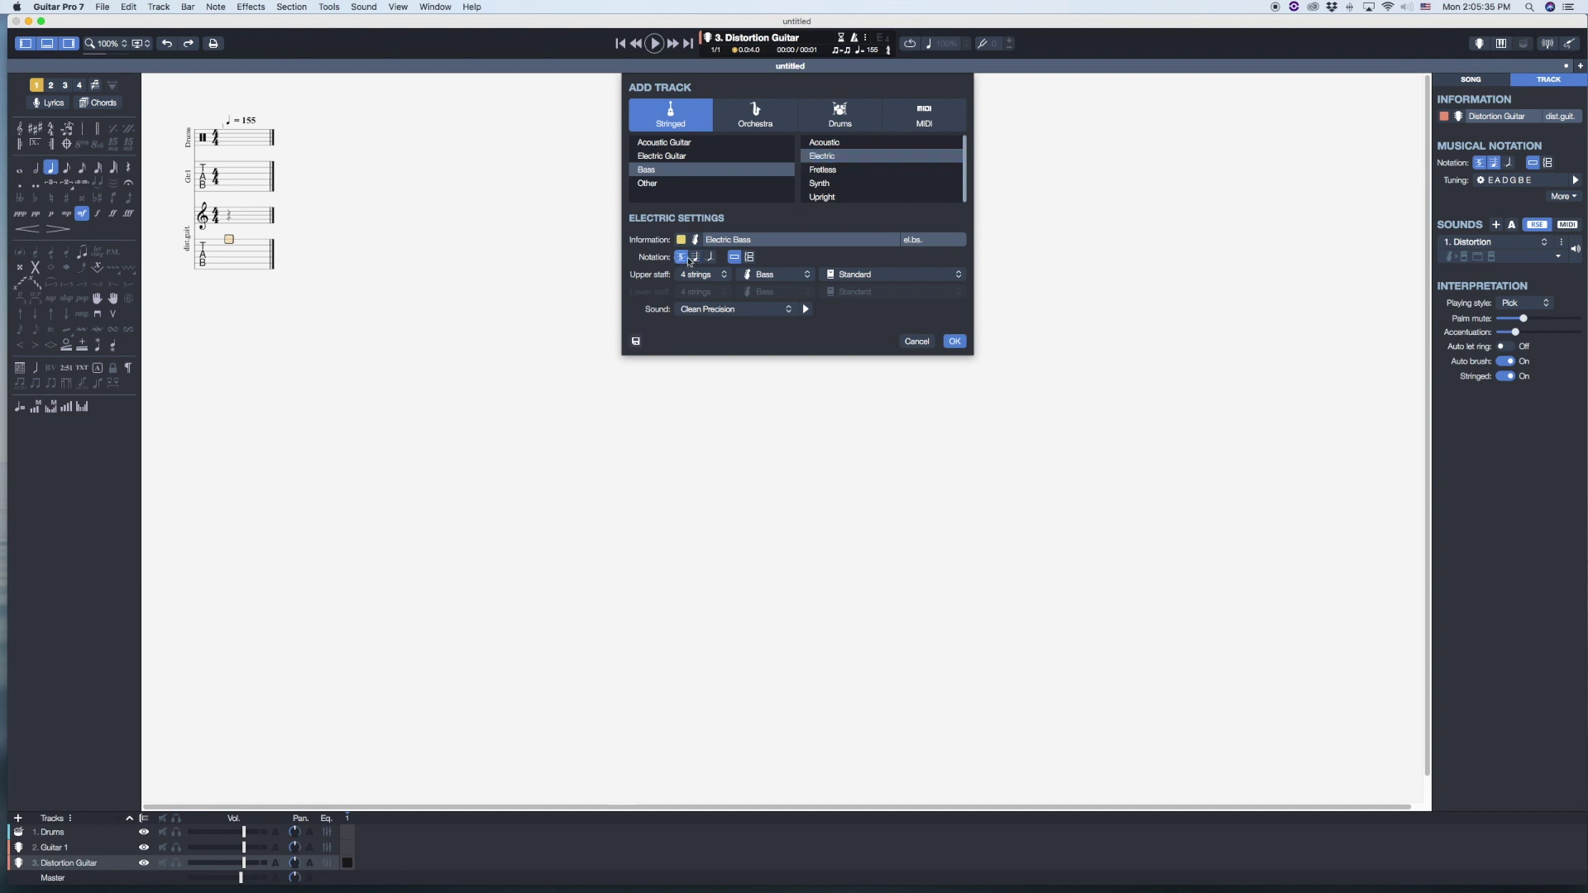
{"action": "left_click", "coordinate": [750, 240]}
{"action": "type", "text": "Bs"}
{"action": "key", "text": "Tab"}
{"action": "type", "text": "B"}
Step: Preview the Clean Precision and Heavy sounds for the new bass track
{"action": "left_click", "coordinate": [782, 312]}
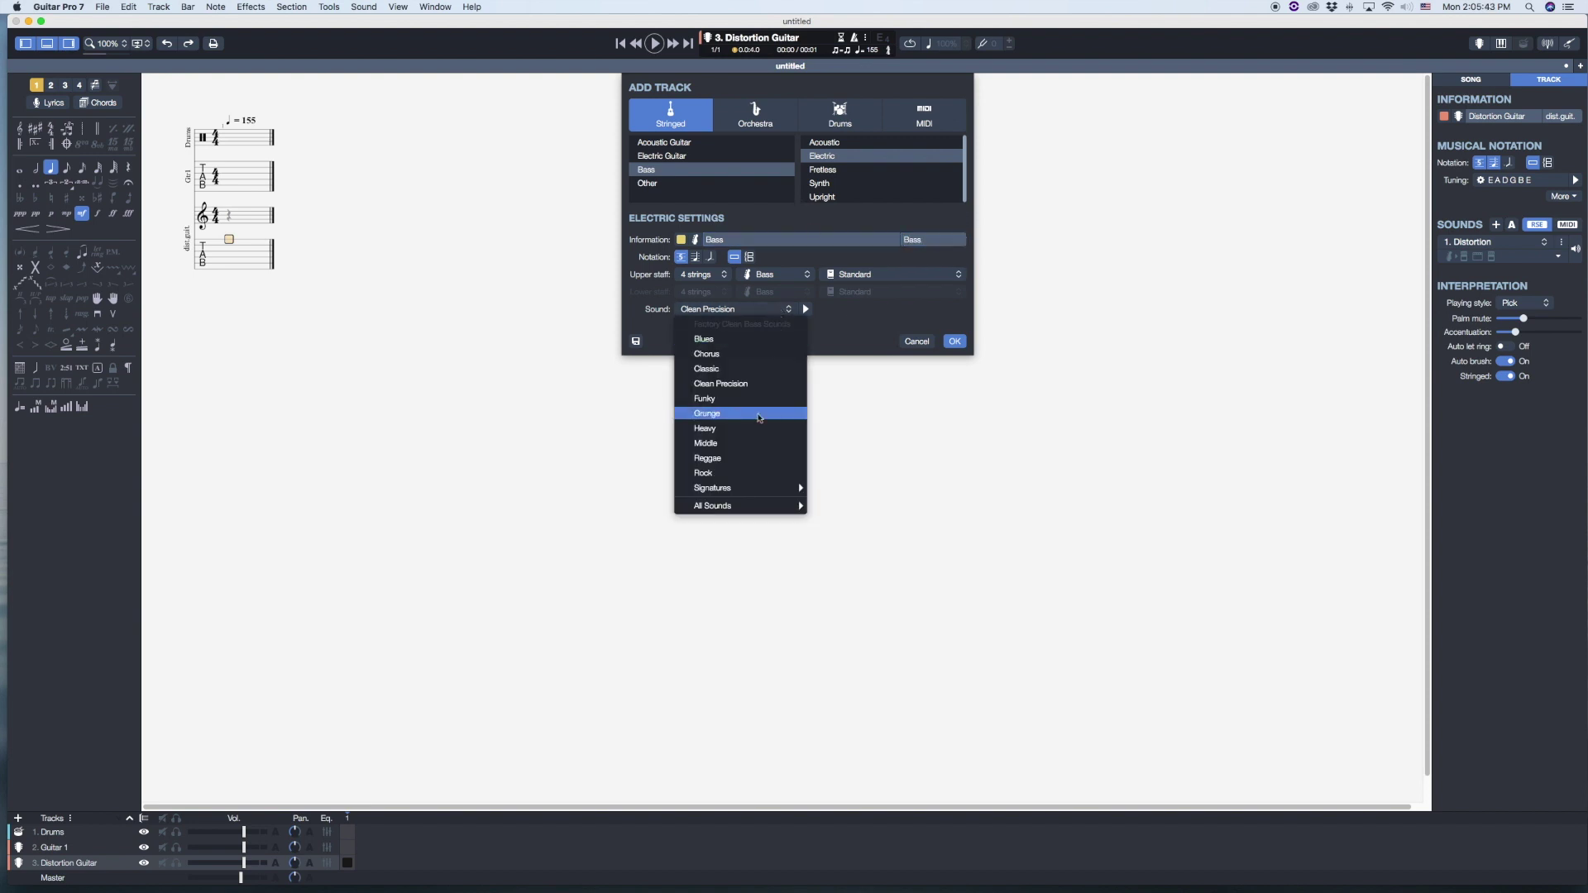
{"action": "left_click", "coordinate": [863, 315]}
{"action": "left_click", "coordinate": [806, 310]}
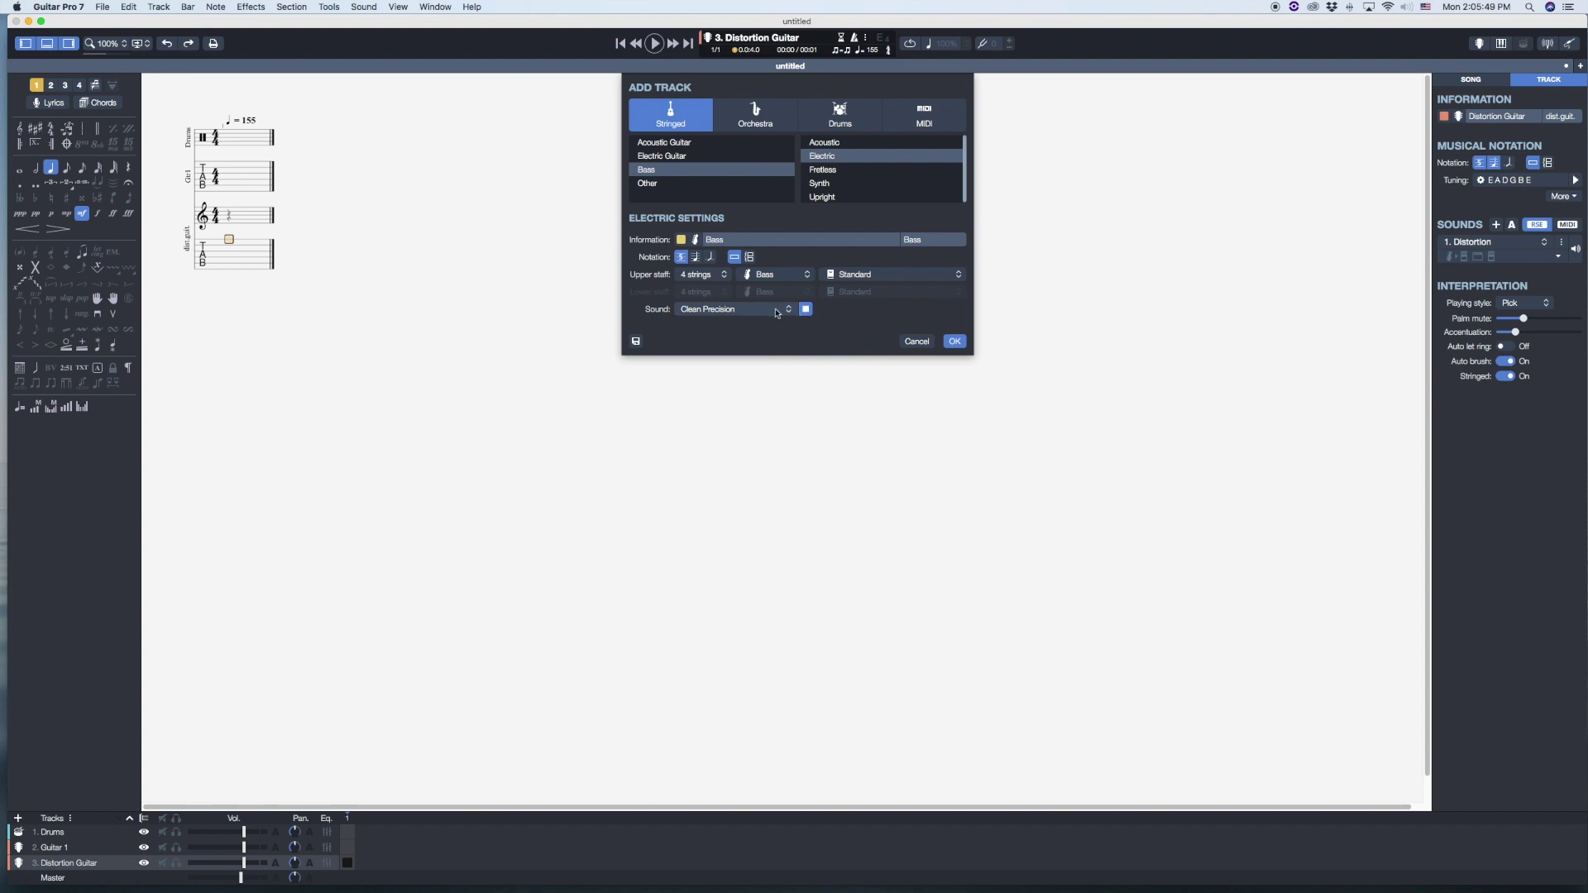
{"action": "left_click", "coordinate": [778, 314]}
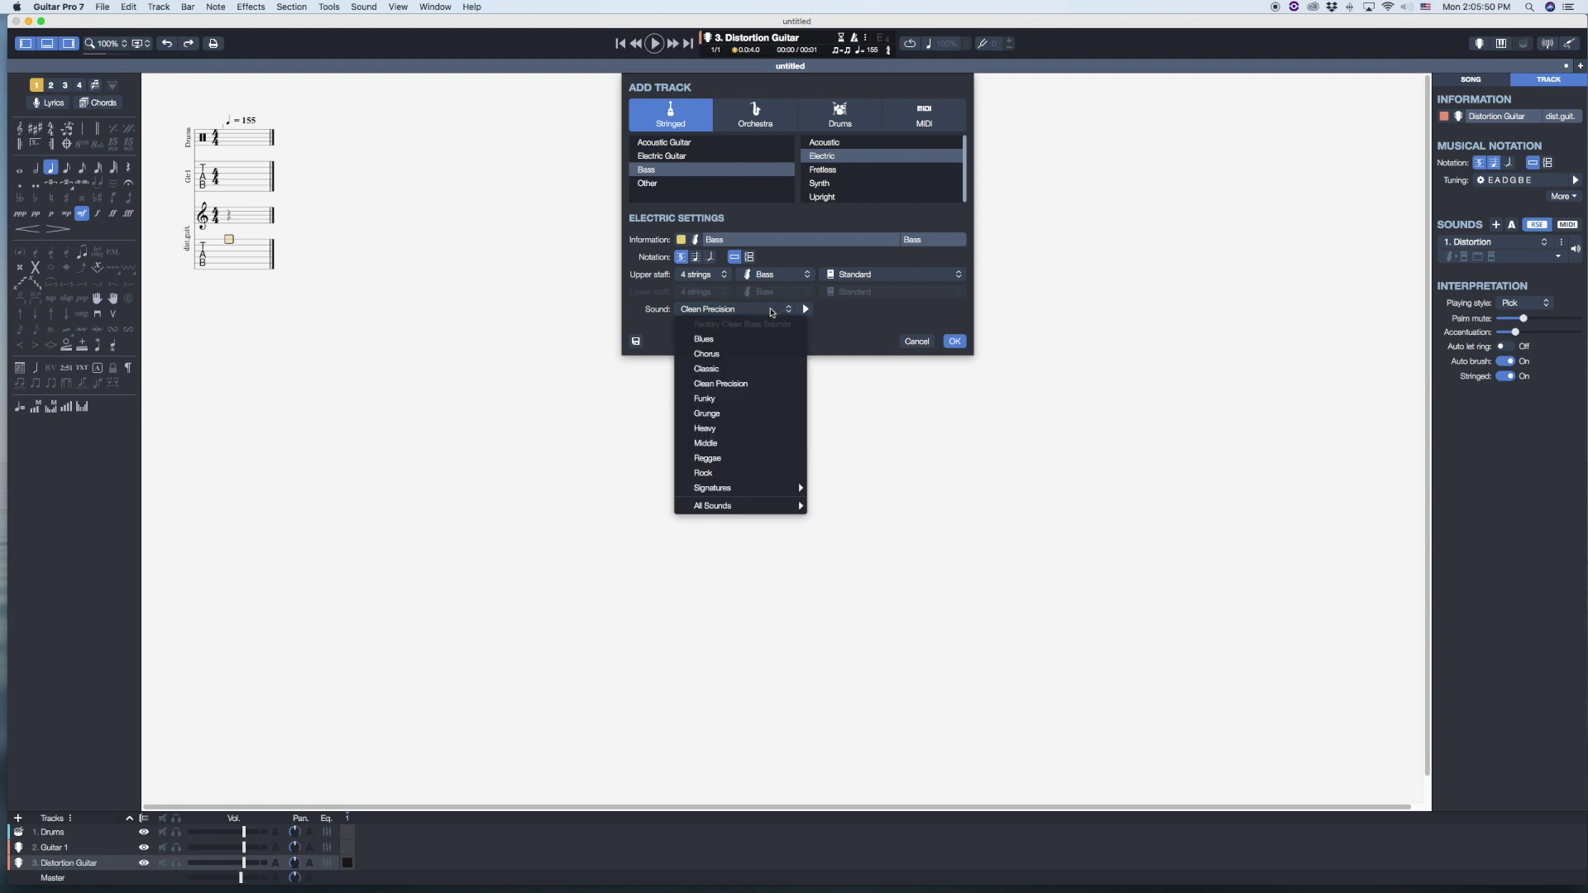
{"action": "left_click", "coordinate": [746, 429]}
{"action": "left_click", "coordinate": [805, 310]}
{"action": "left_click", "coordinate": [807, 311]}
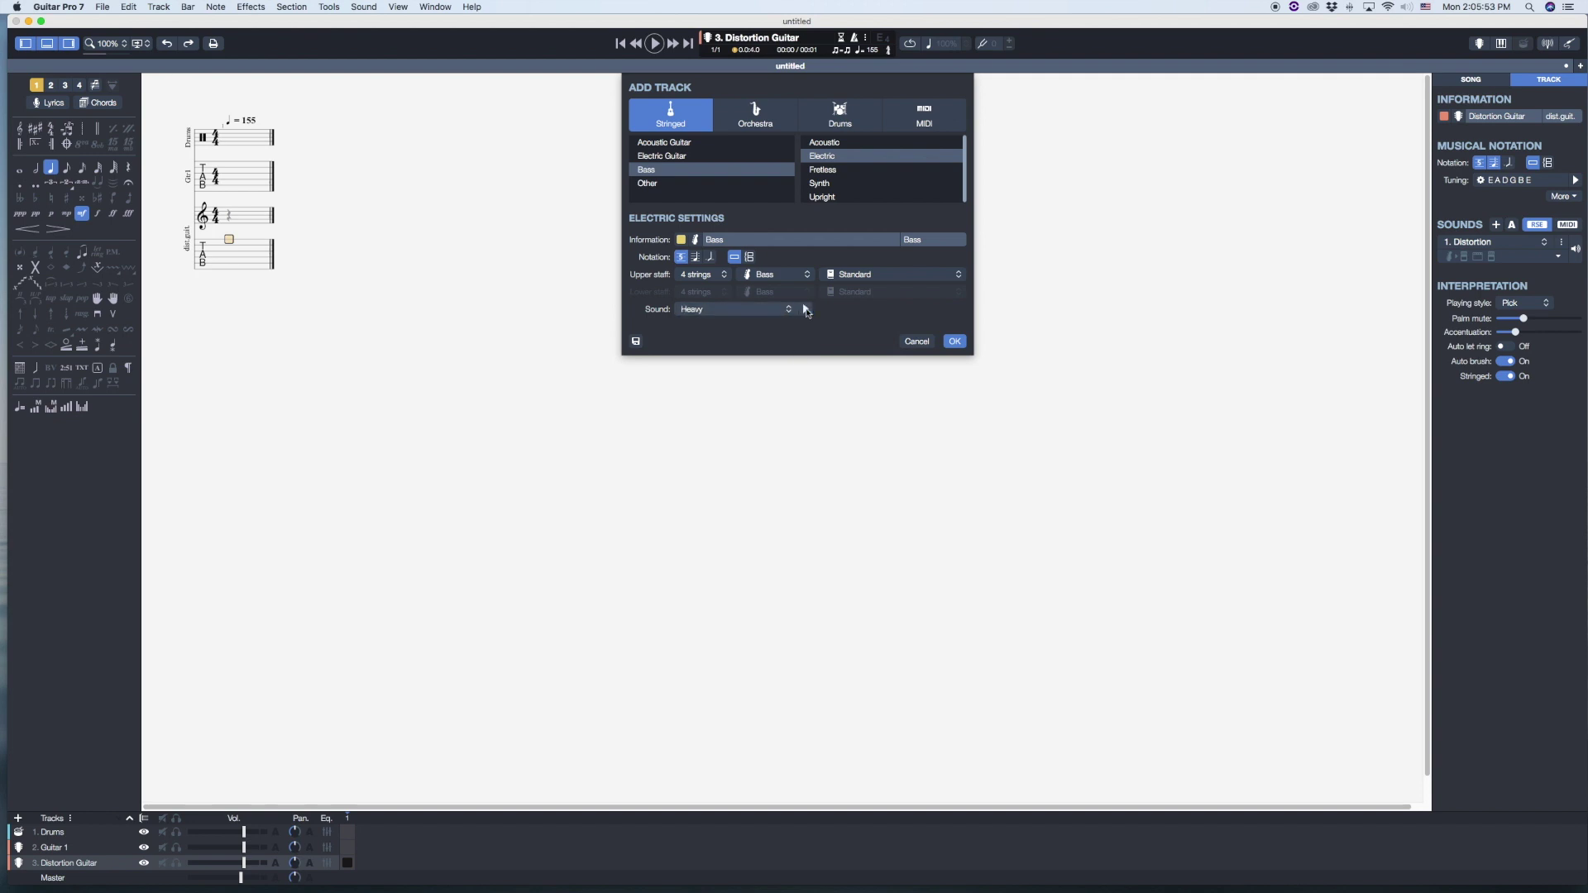
Step: Try the Rock sound on the new bass track with a preview, and switch it to Middle
{"action": "left_click", "coordinate": [755, 314]}
{"action": "left_click", "coordinate": [744, 471]}
{"action": "left_click", "coordinate": [805, 309]}
{"action": "left_click", "coordinate": [805, 310]}
{"action": "left_click", "coordinate": [774, 312]}
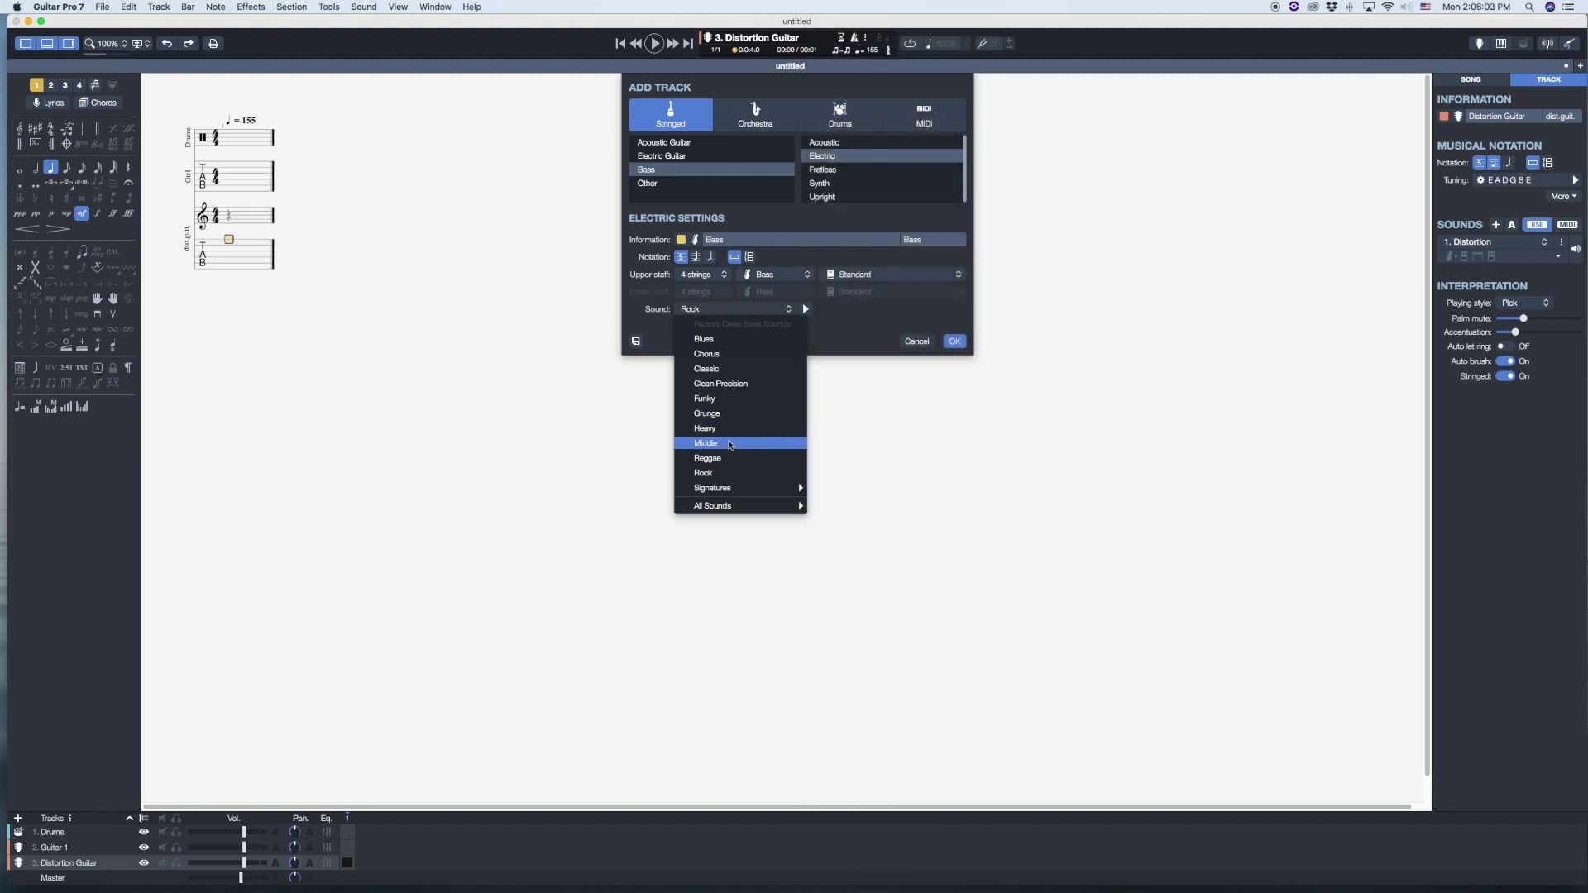
{"action": "left_click", "coordinate": [729, 444]}
Step: Set the bass track's sound to Heavy, preview it, and create the track
{"action": "left_click", "coordinate": [787, 309]}
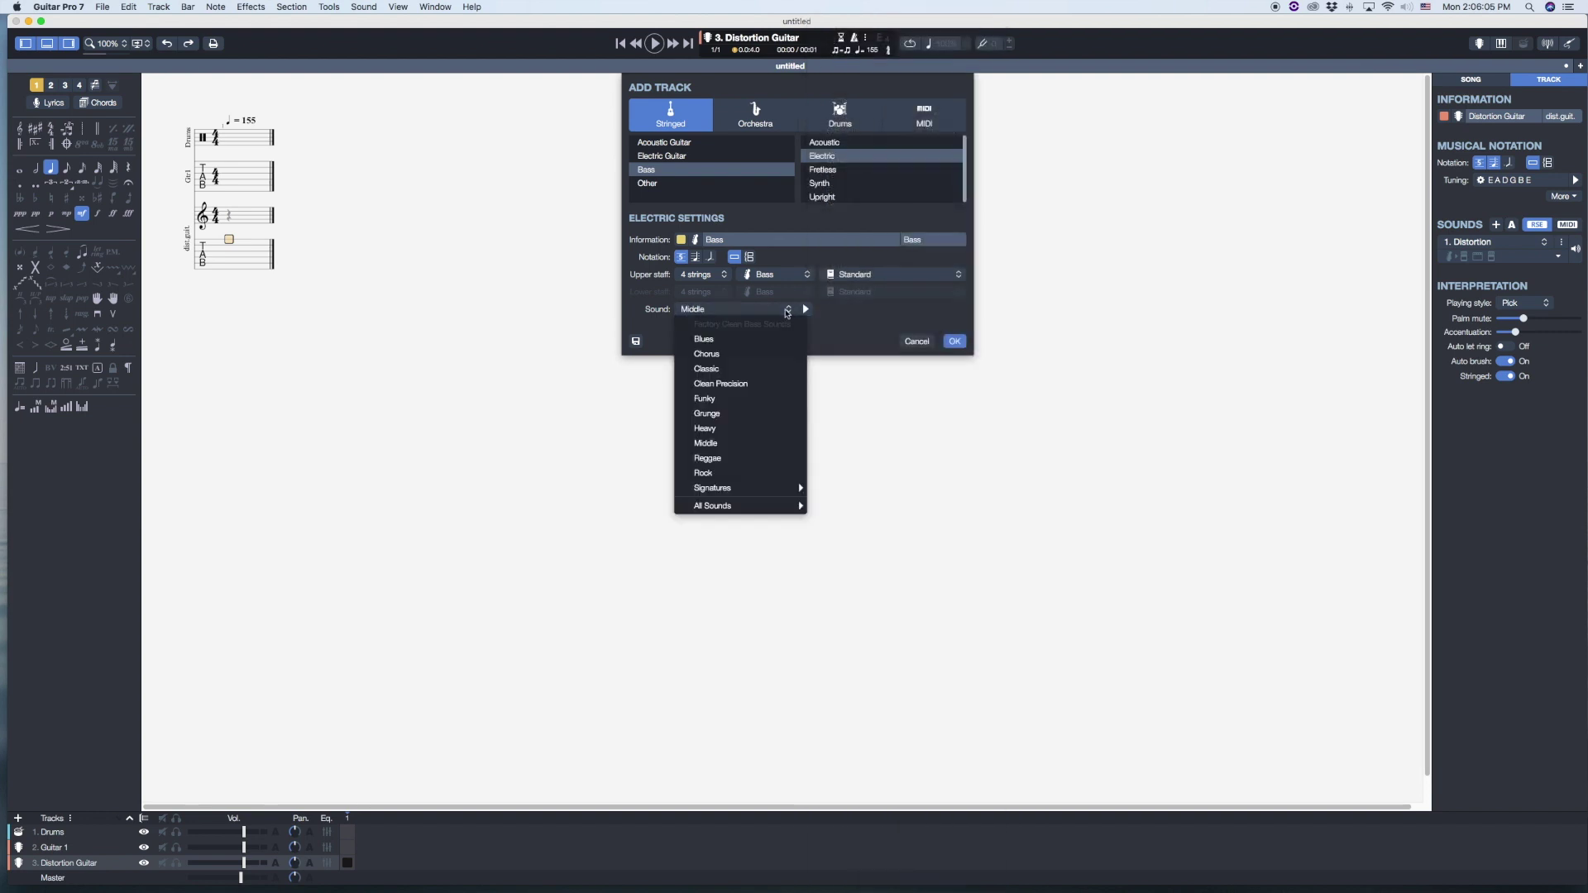
{"action": "left_click", "coordinate": [727, 429]}
{"action": "left_click", "coordinate": [807, 312]}
{"action": "left_click", "coordinate": [808, 312]}
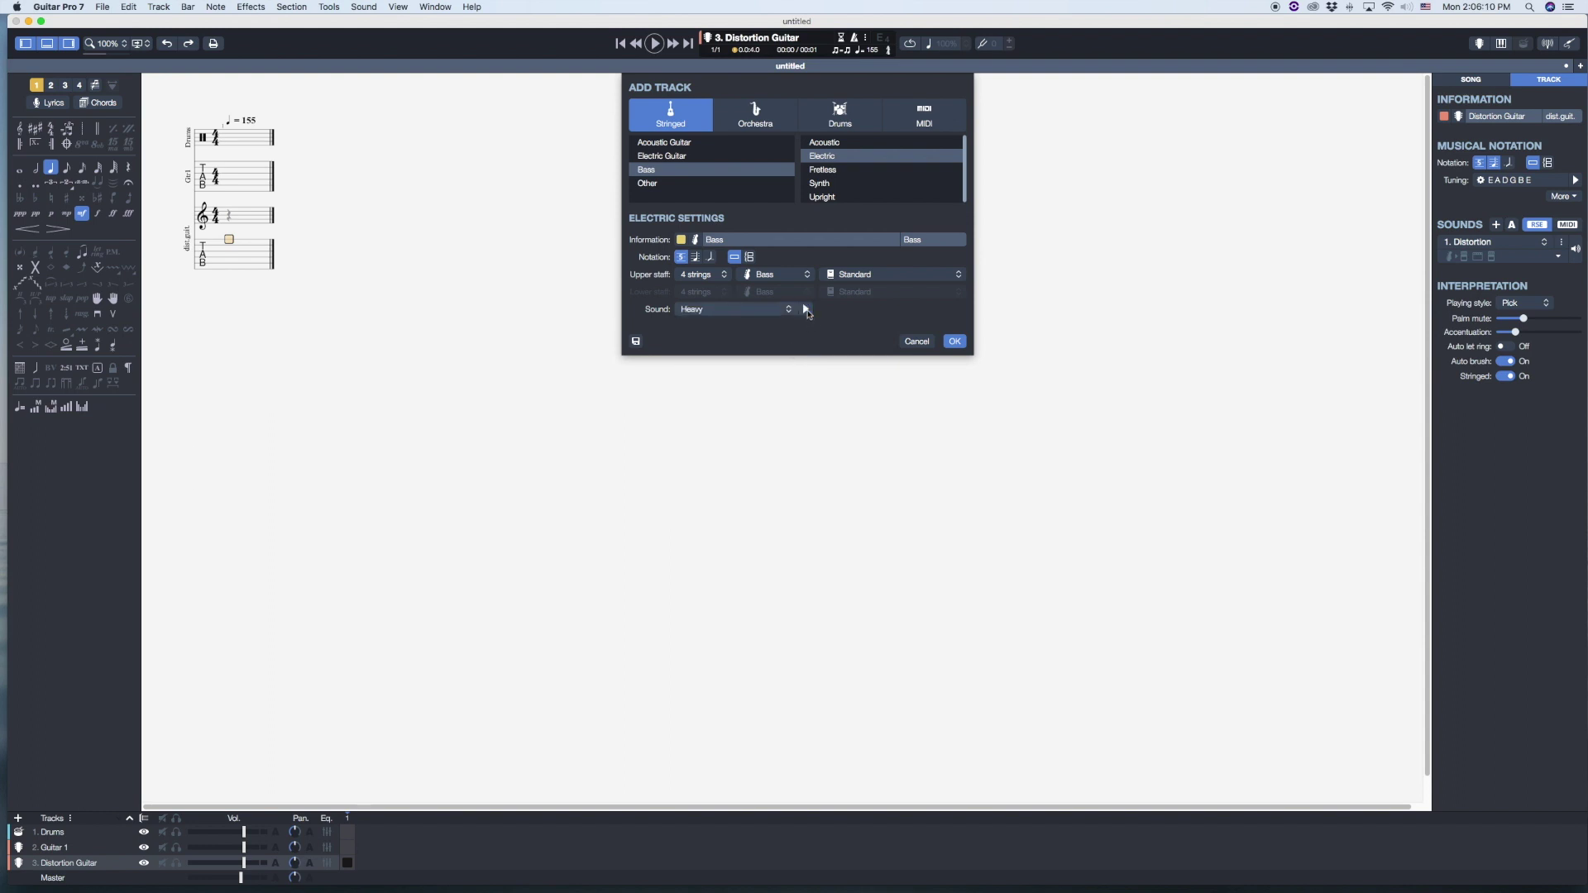
{"action": "left_click", "coordinate": [956, 343]}
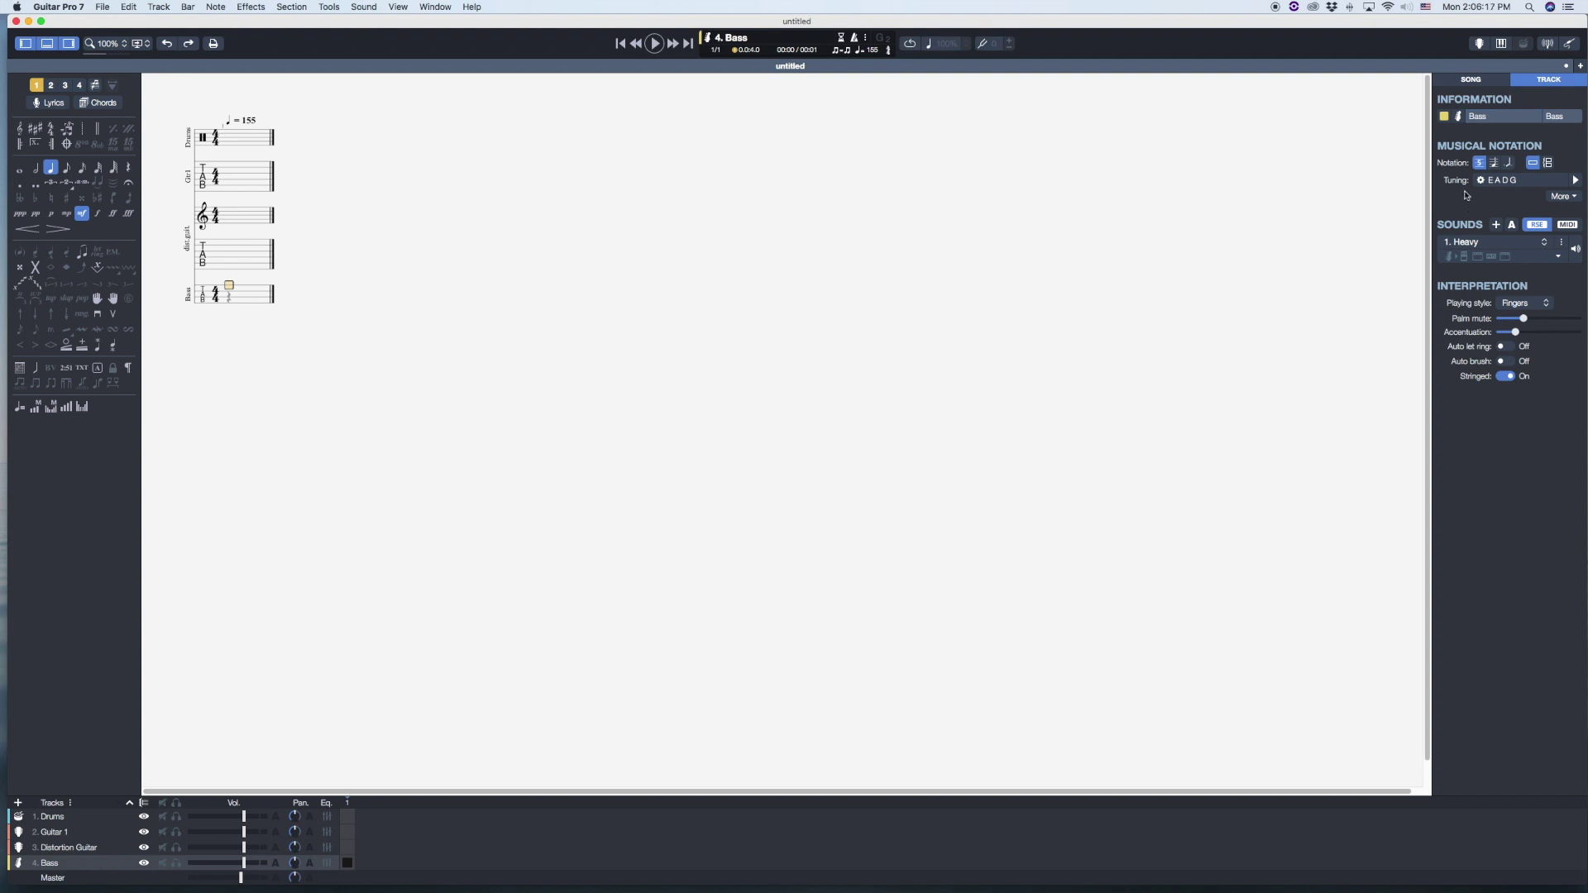
Step: Rename the Distortion Guitar track as "Guitar 2" with the short name "Gtr2"
{"action": "left_click", "coordinate": [231, 258]}
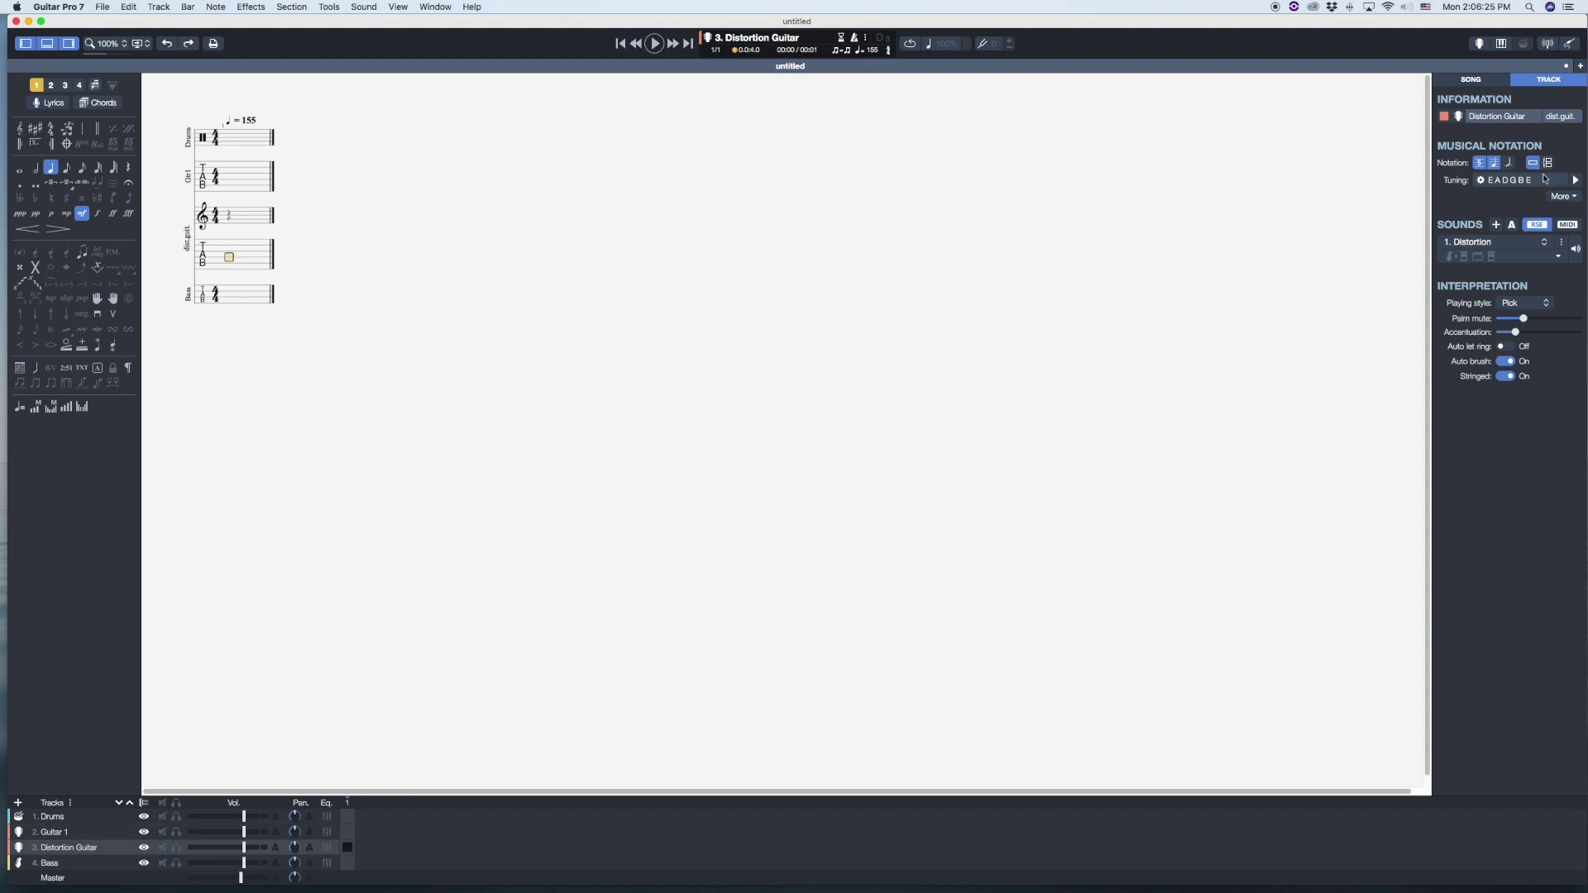
{"action": "left_click", "coordinate": [1511, 116]}
{"action": "type", "text": "Guitar 2"}
{"action": "key", "text": "Tab"}
{"action": "key", "text": "BackSpace"}
{"action": "type", "text": "Gtr2"}
Step: Try the standard and slash notation options on Guitar 2, leave only tablature, and review its tuning and capo settings
{"action": "left_click", "coordinate": [1494, 162]}
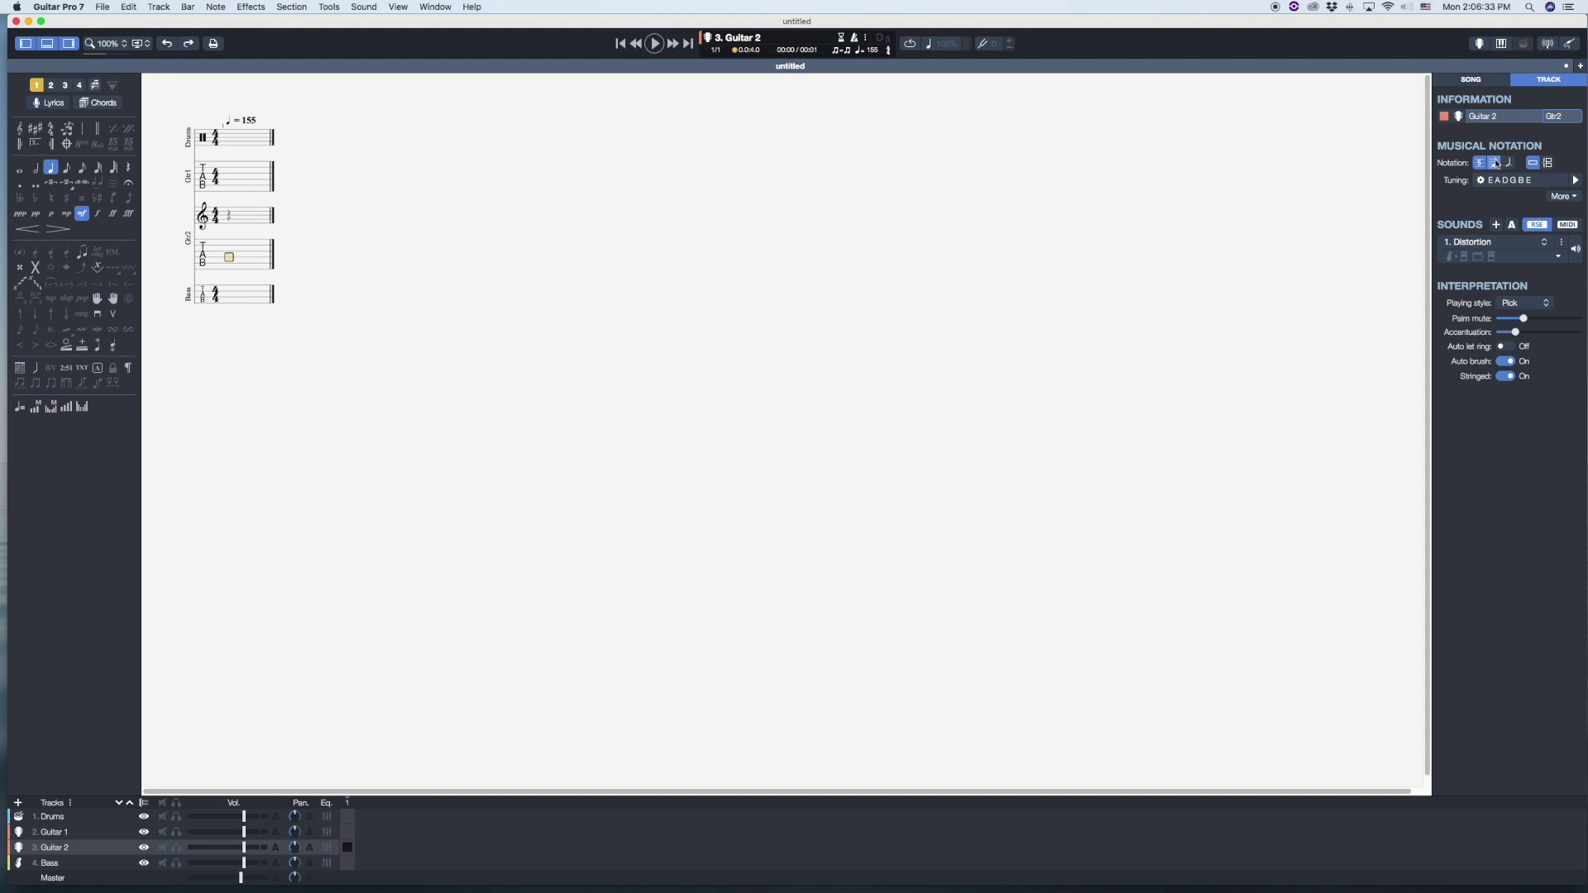
{"action": "left_click", "coordinate": [1495, 162]}
{"action": "left_click", "coordinate": [1509, 163]}
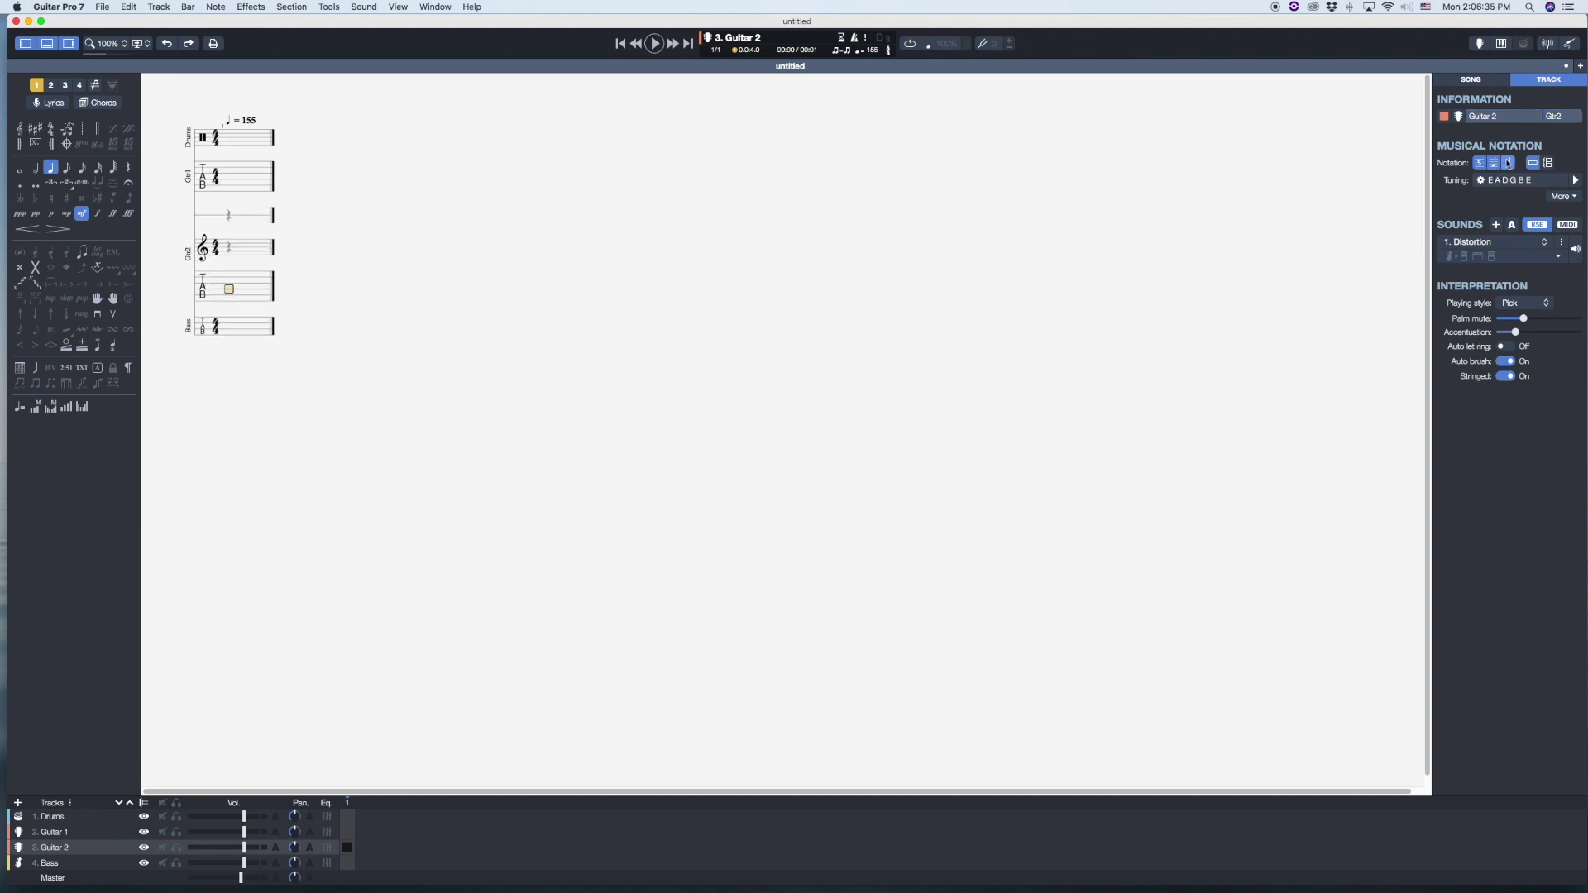
{"action": "left_click", "coordinate": [1509, 163]}
{"action": "left_click", "coordinate": [1494, 162]}
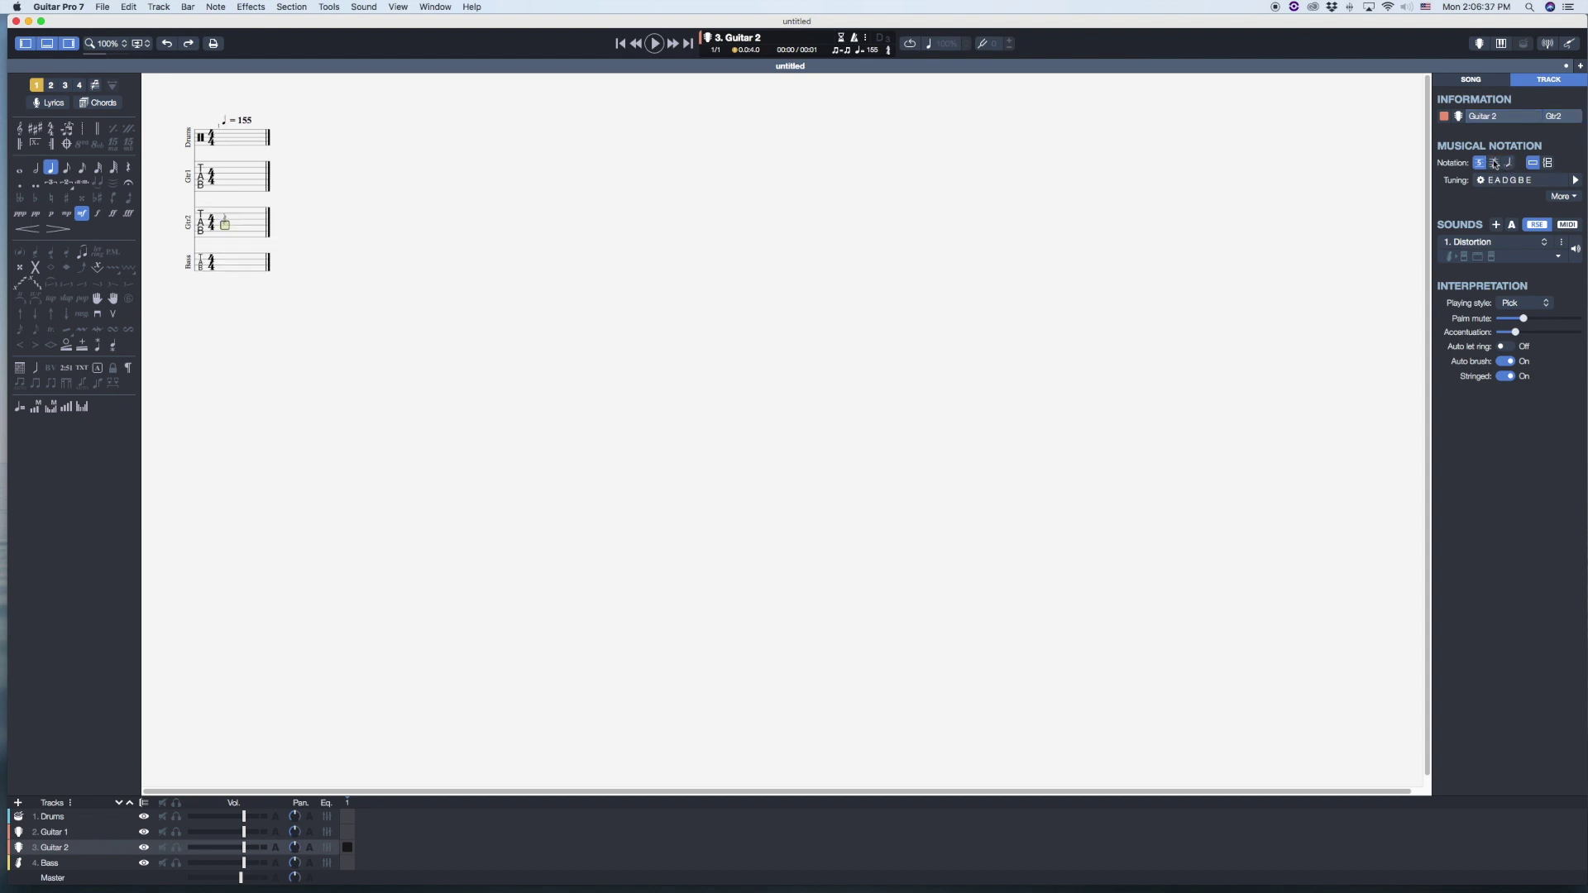
{"action": "left_click", "coordinate": [1482, 181]}
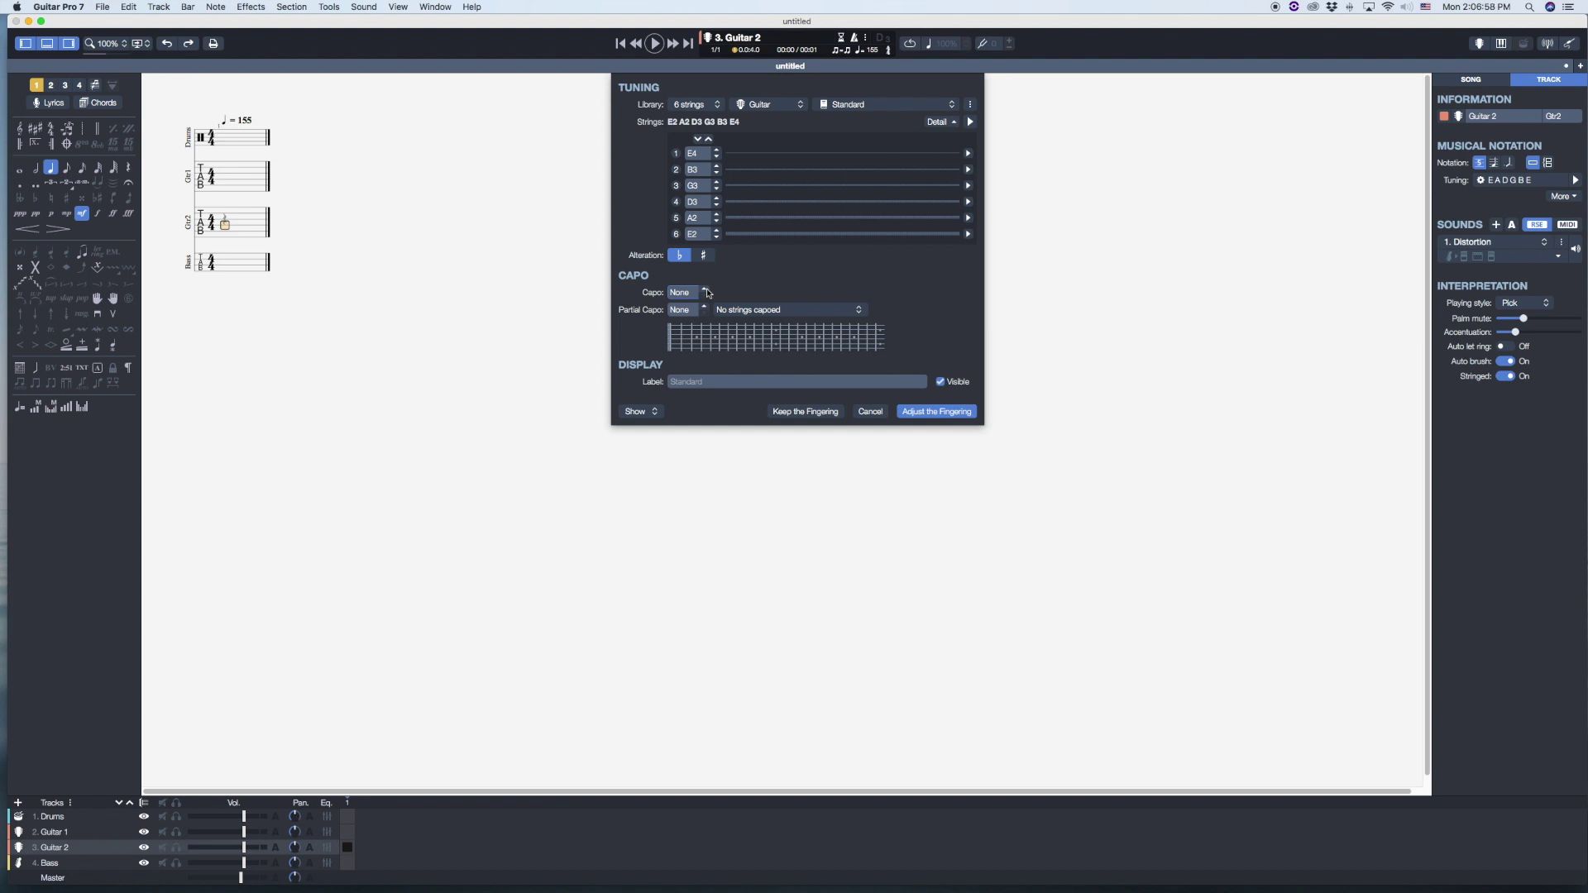
{"action": "key", "text": "Return"}
Step: Set the Bass track's playing style to Pick
{"action": "left_click", "coordinate": [231, 269]}
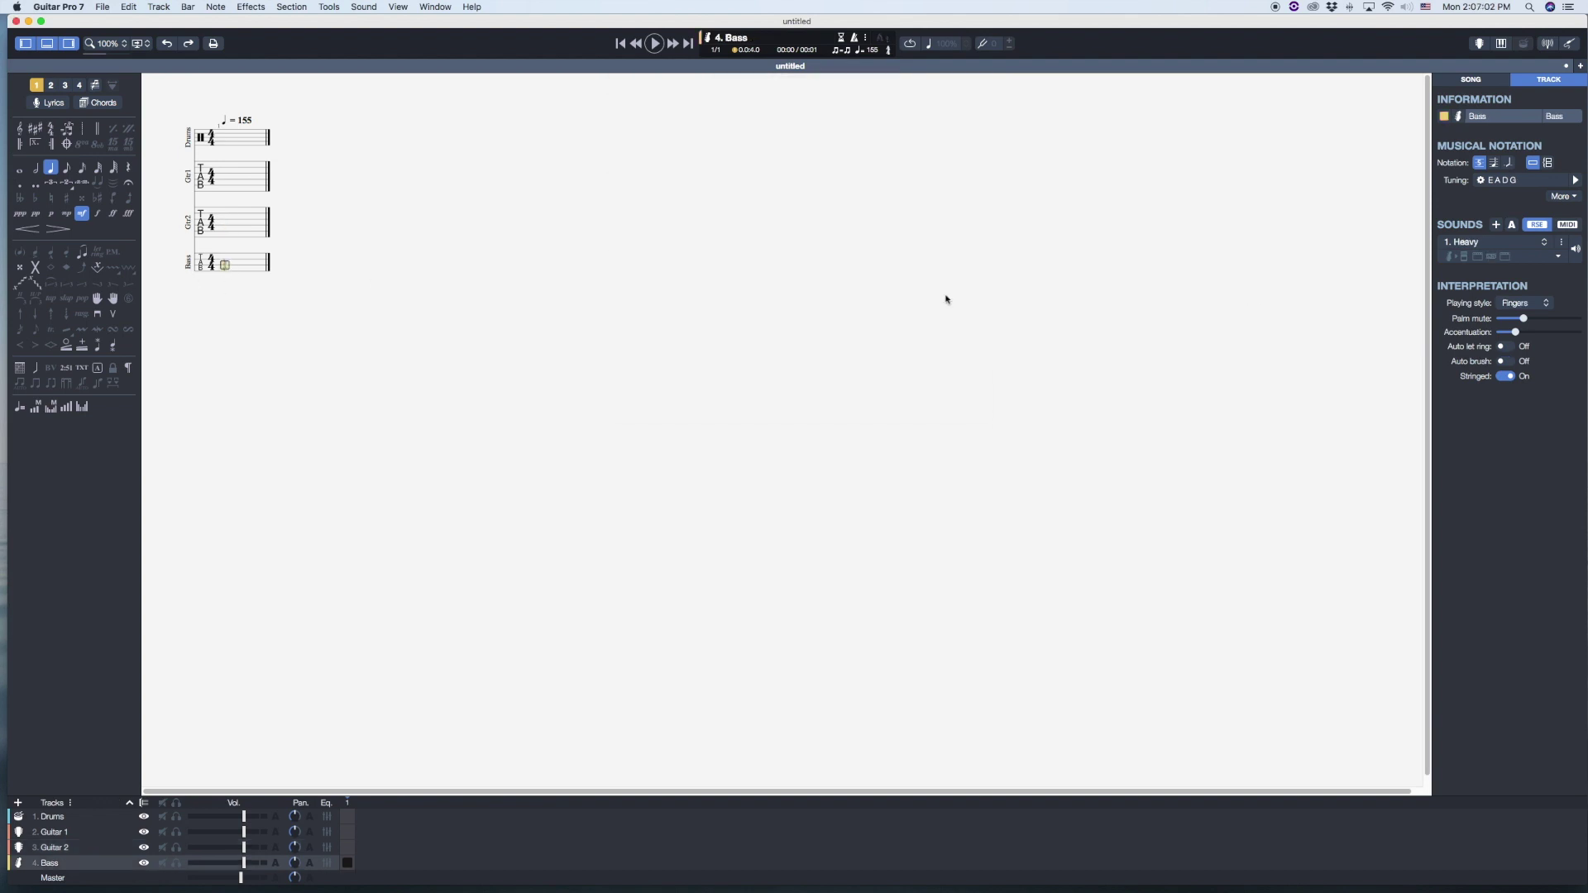
{"action": "left_click", "coordinate": [1522, 303]}
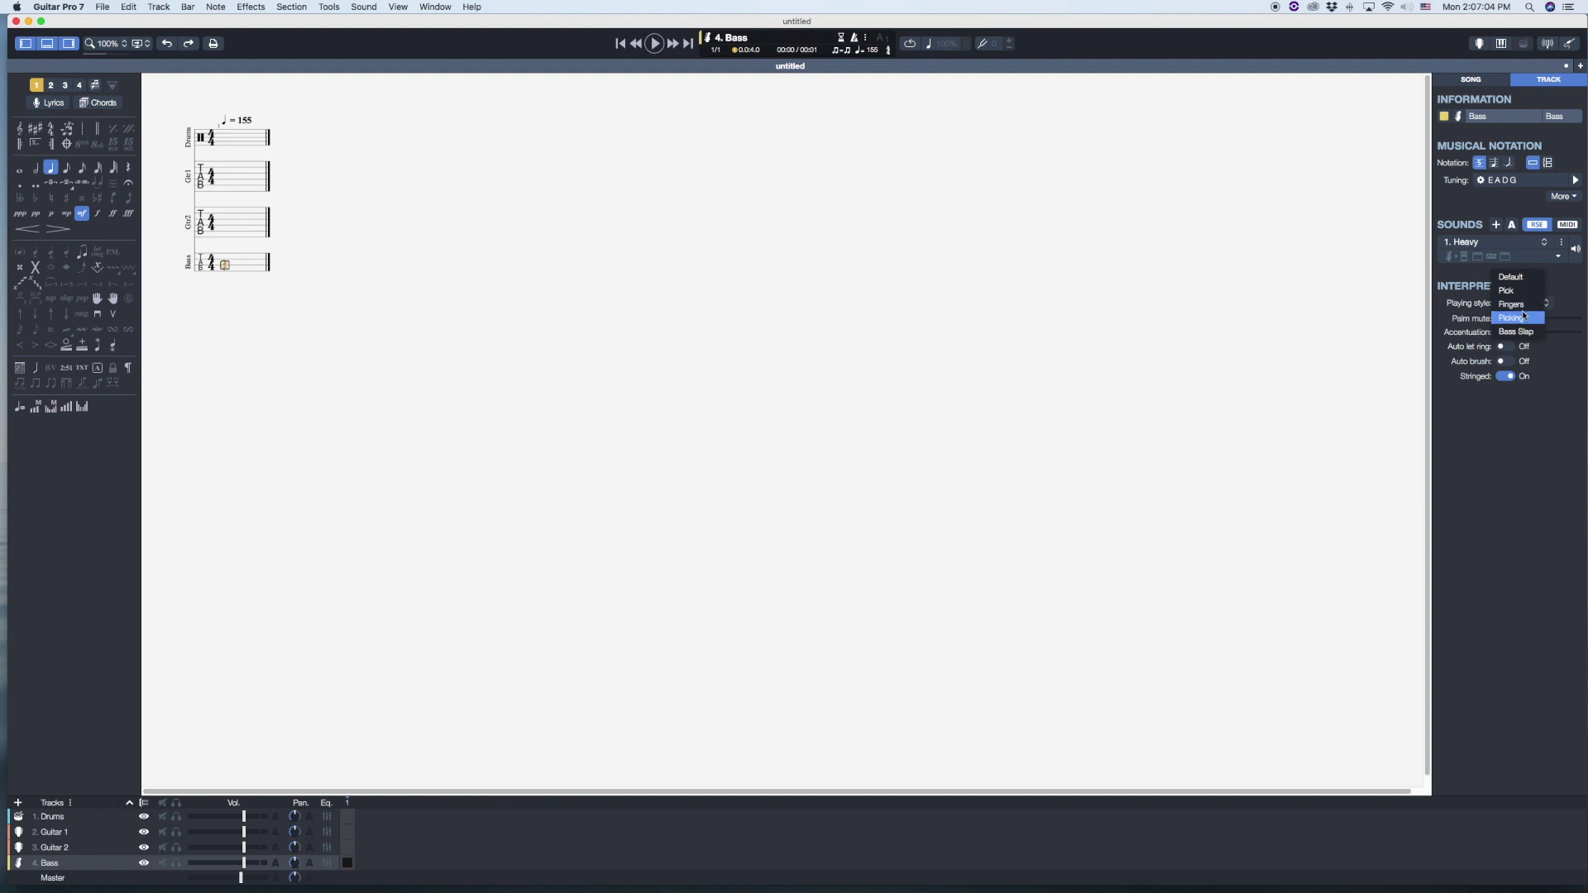
{"action": "left_click", "coordinate": [1527, 290]}
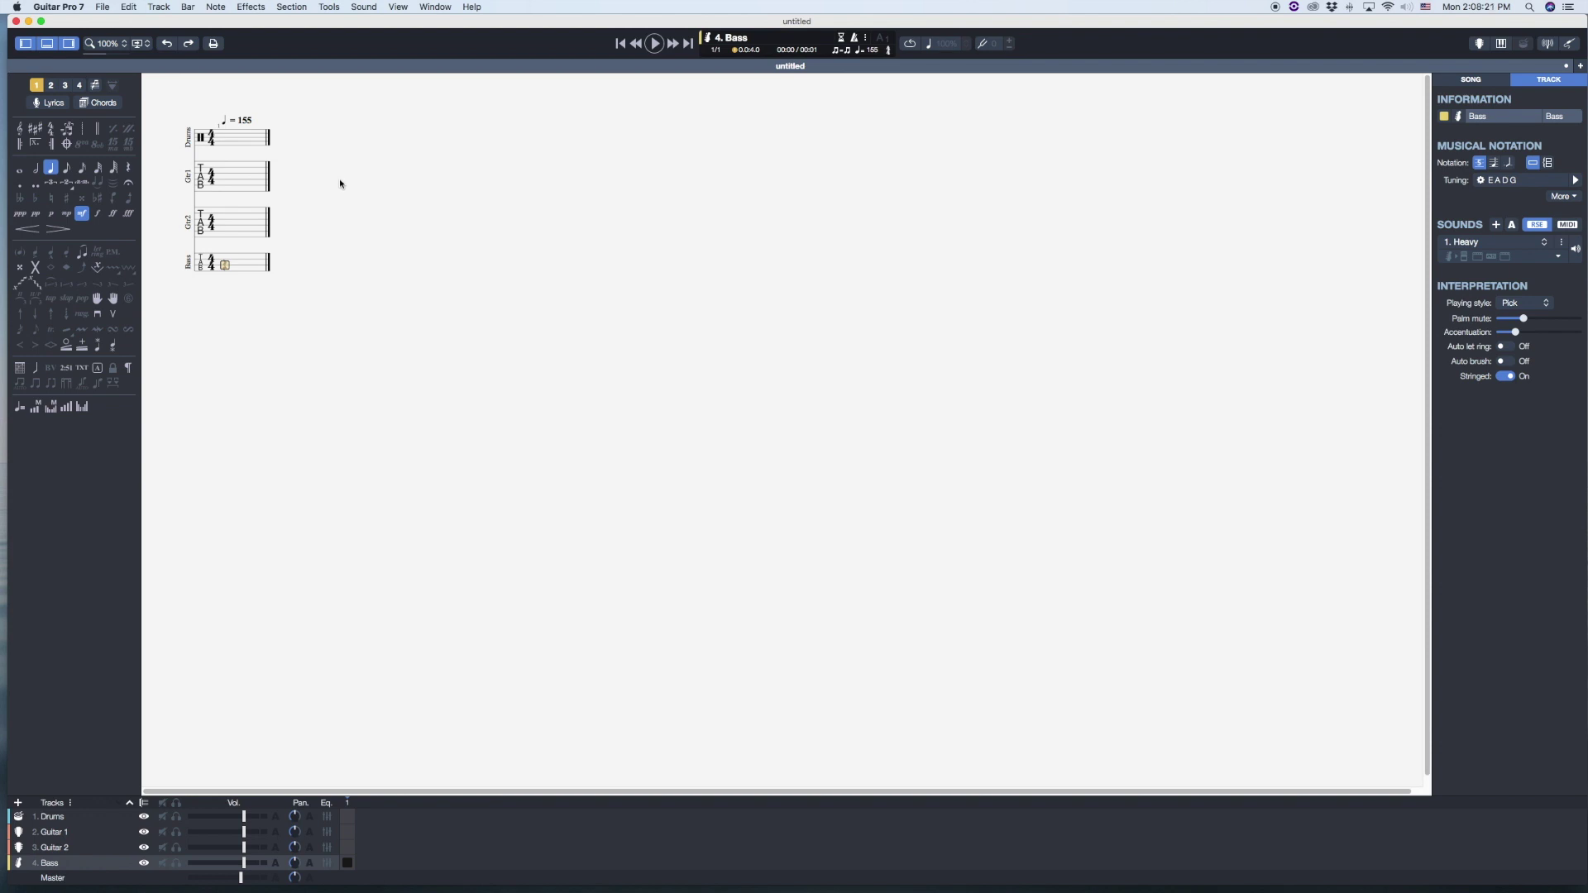
Step: Start saving the untitled score
{"action": "left_click", "coordinate": [104, 7]}
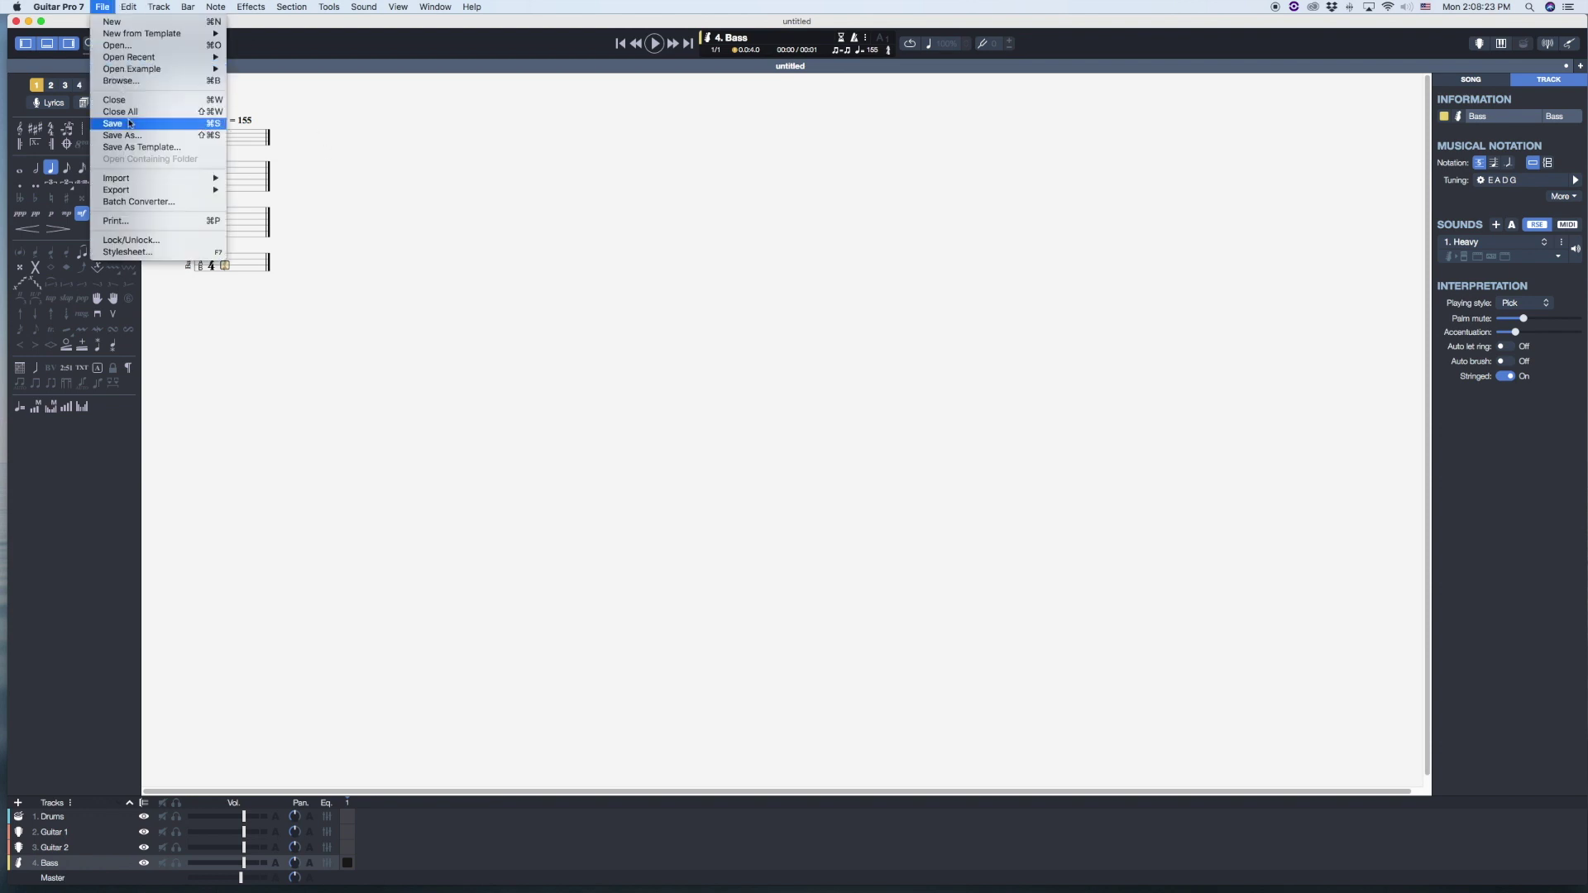
{"action": "key", "text": "super+s"}
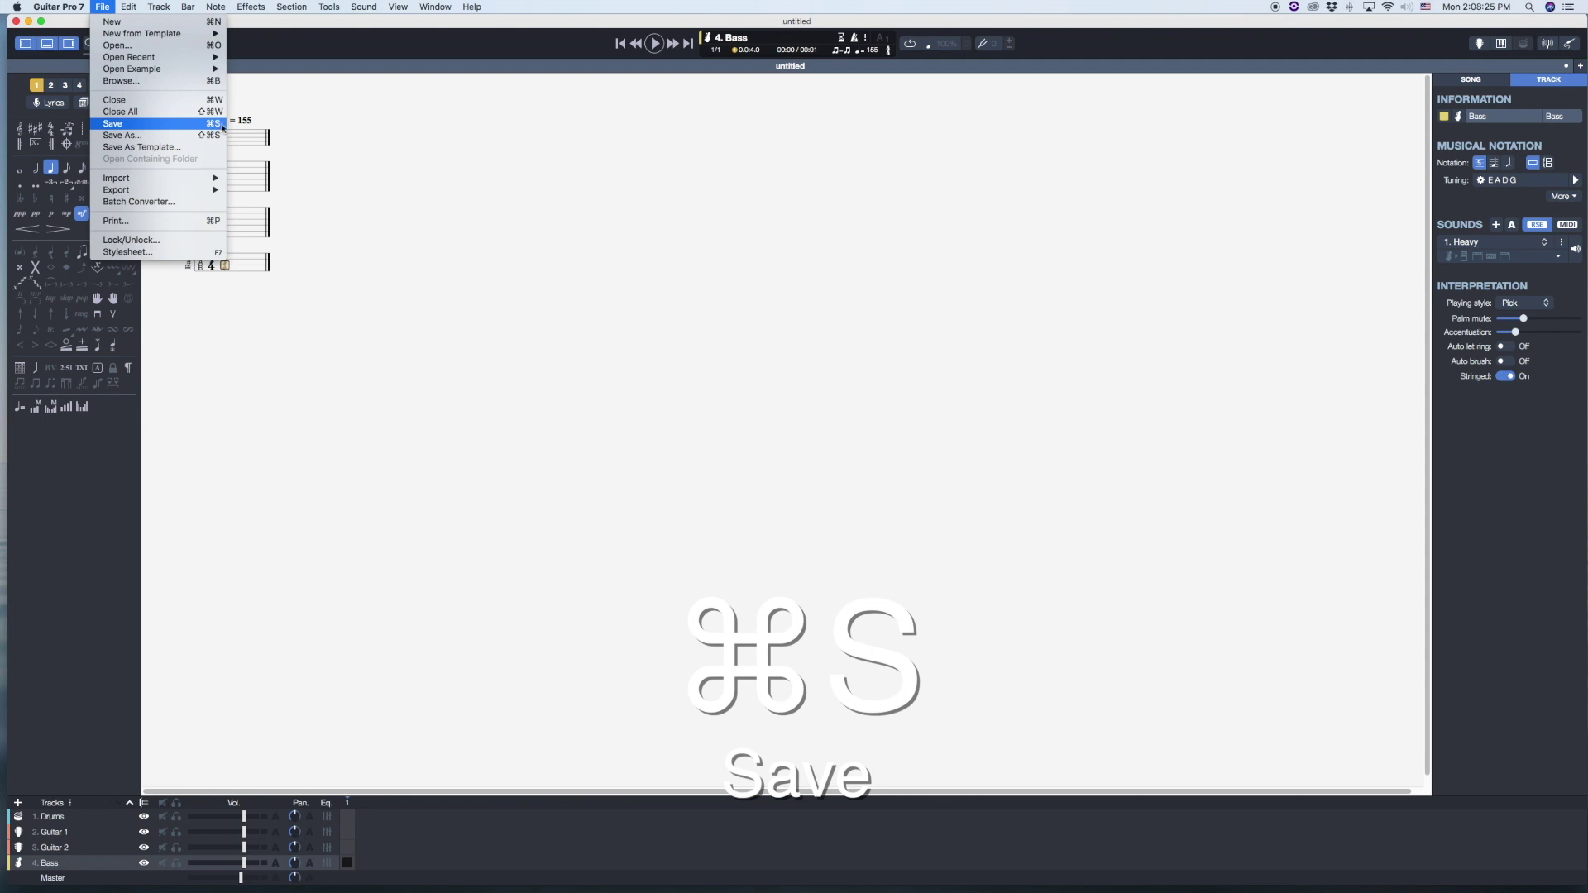